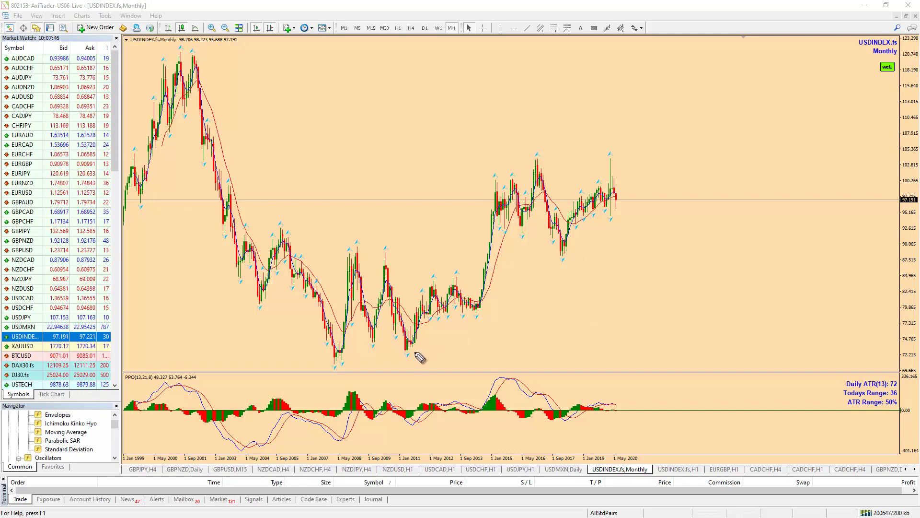
Step: Sketch a rising channel, the swings since the 2008 low and a projected further rise on the monthly dollar index chart, and clear the ink
drag(413, 357, 653, 202)
drag(346, 253, 615, 111)
mouse_move(338, 361)
mouse_down()
mouse_move(356, 257)
mouse_move(416, 352)
mouse_move(519, 170)
mouse_move(580, 249)
mouse_move(643, 121)
mouse_move(647, 92)
mouse_up()
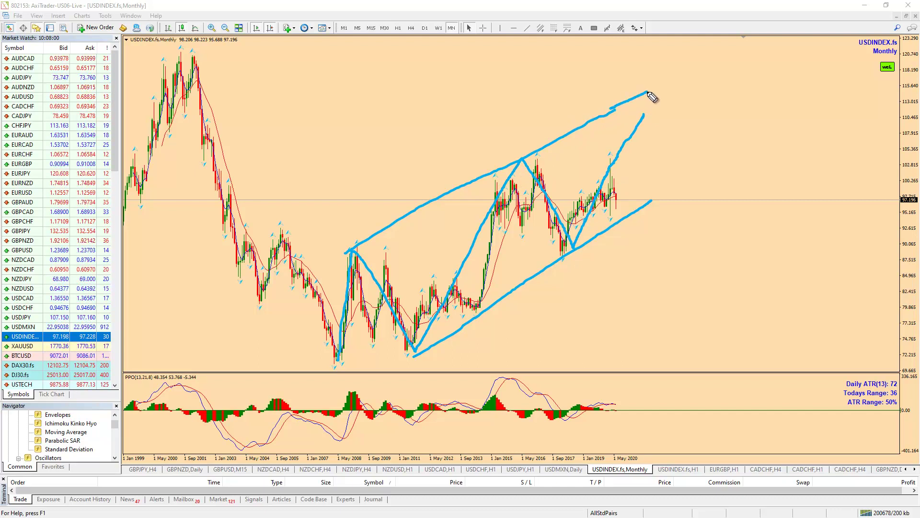
drag(650, 199, 698, 176)
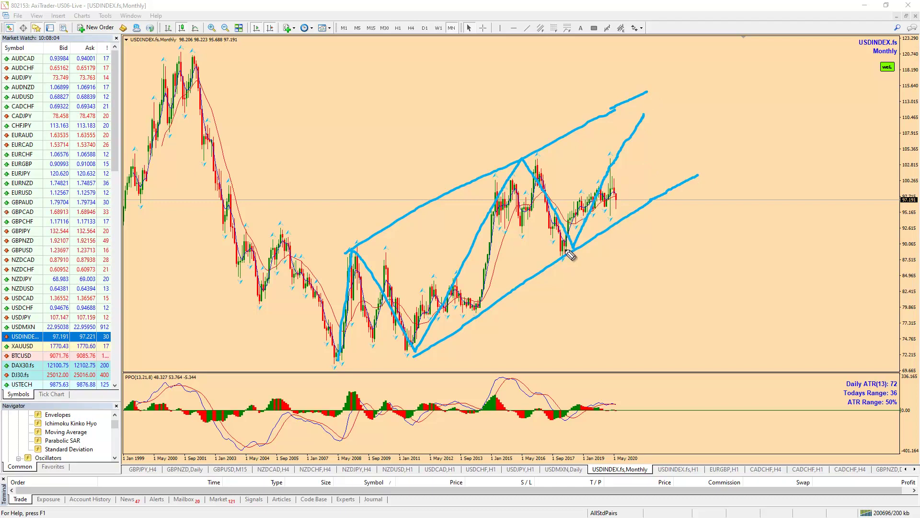
mouse_move(572, 253)
mouse_down()
mouse_move(604, 178)
mouse_move(617, 180)
mouse_move(623, 207)
mouse_up()
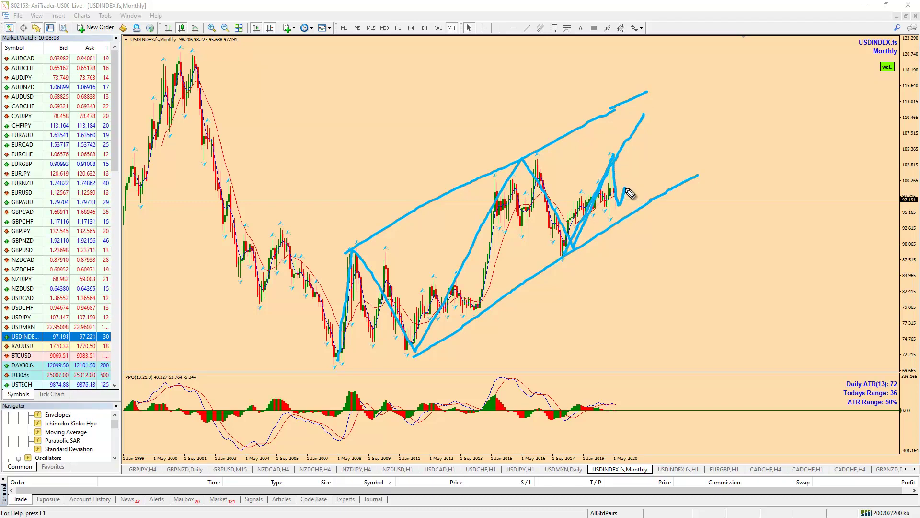
drag(629, 192, 675, 104)
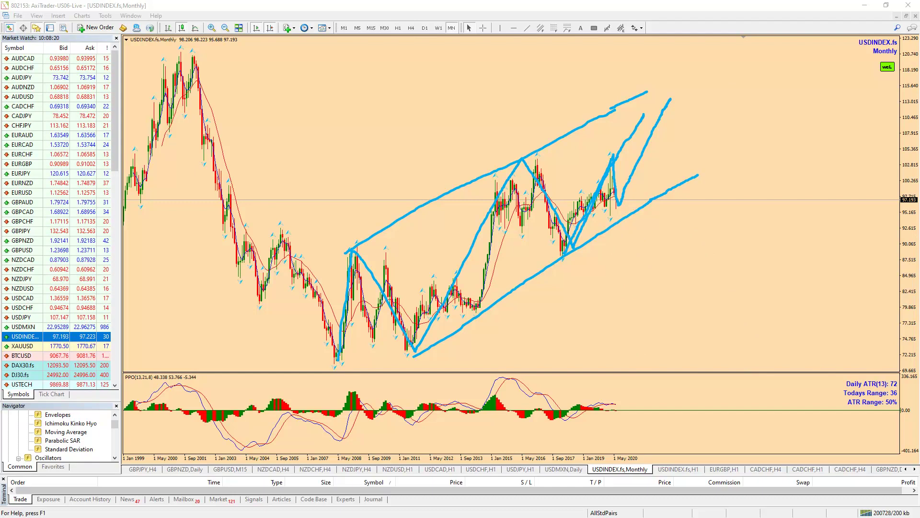
key(Escape)
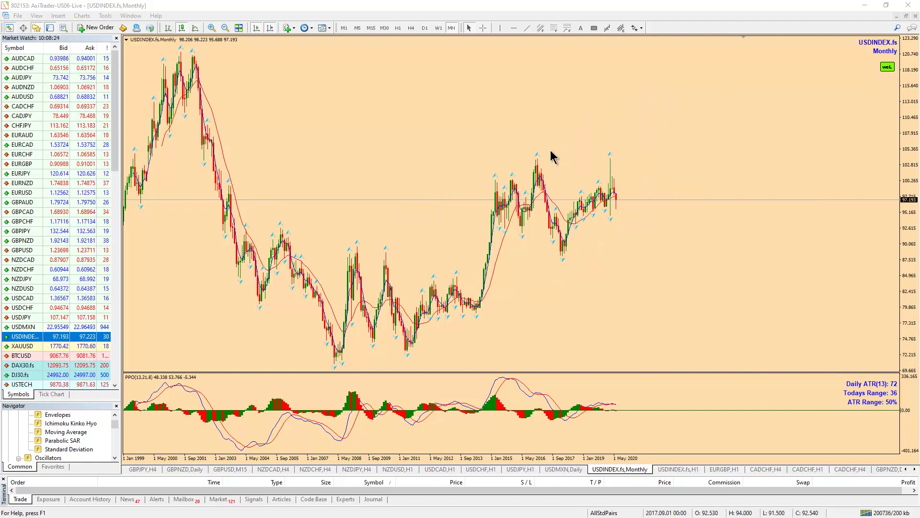
Step: Compare the weekly timeframe with the monthly one, returning to a closer monthly view of the dollar index
click(211, 28)
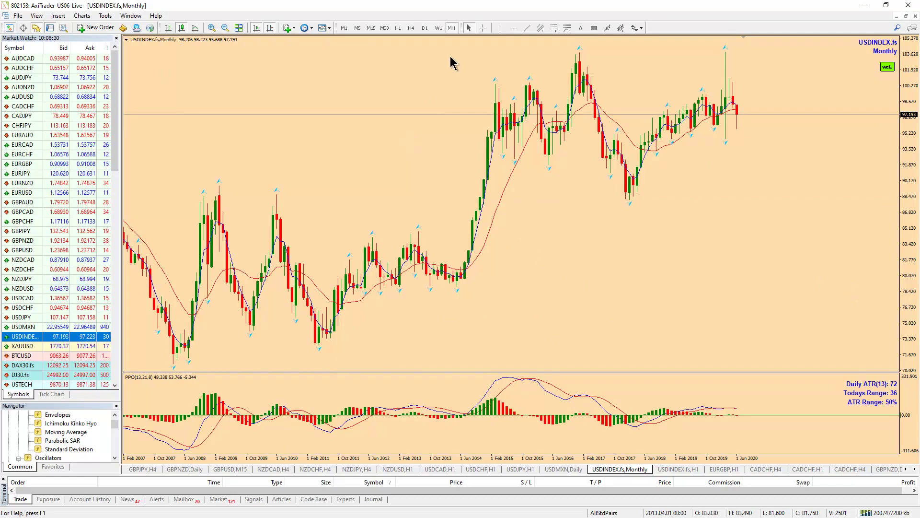
click(438, 28)
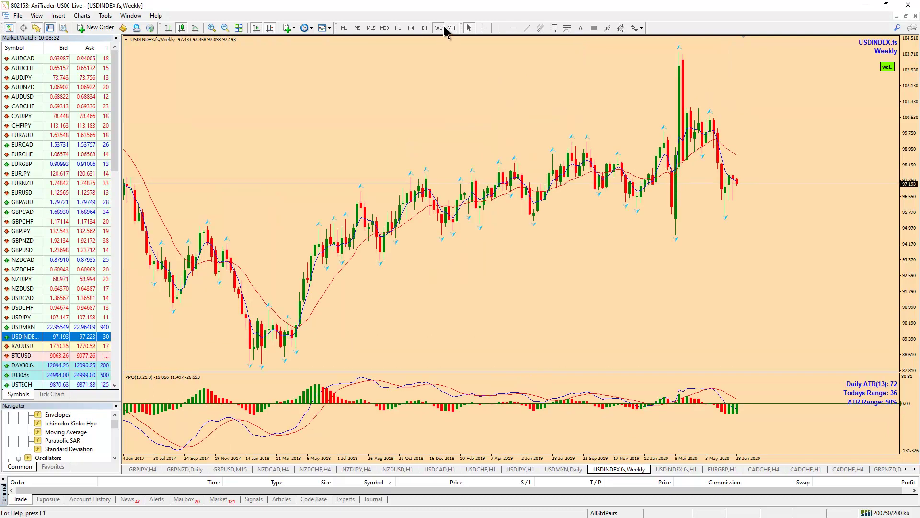
click(451, 28)
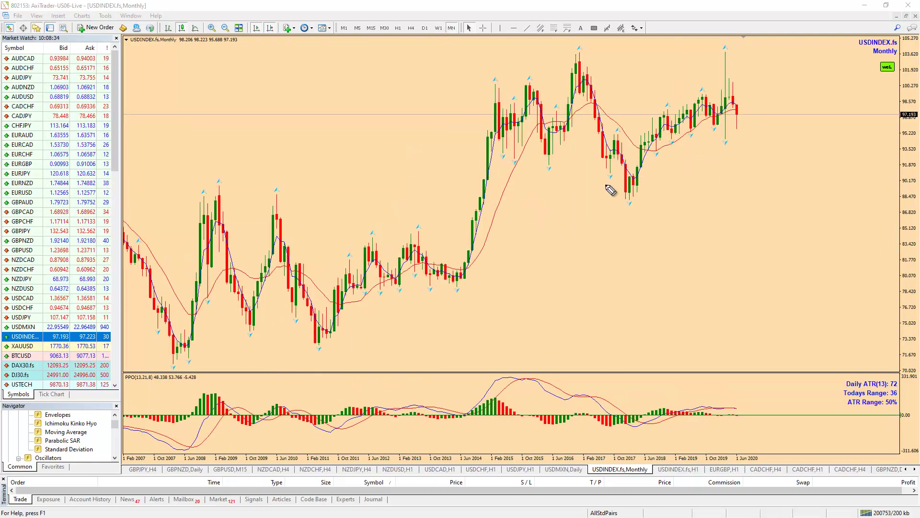
Step: Sketch the rally from the 2018 low, a support line near 93.5 and a projected dip and upward rebound, and clear the ink
mouse_move(626, 201)
mouse_down()
mouse_move(728, 58)
mouse_move(748, 151)
mouse_up()
mouse_move(639, 155)
mouse_down()
mouse_move(799, 150)
mouse_move(821, 45)
mouse_up()
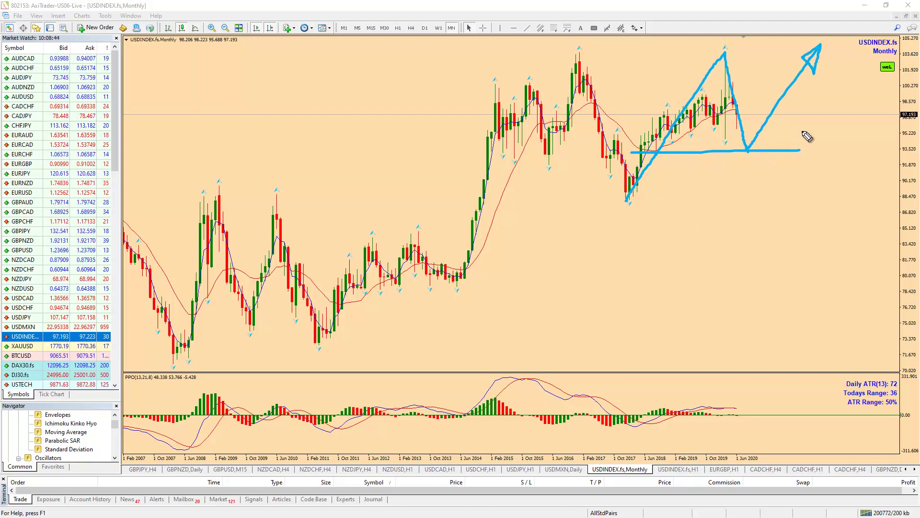
key(Escape)
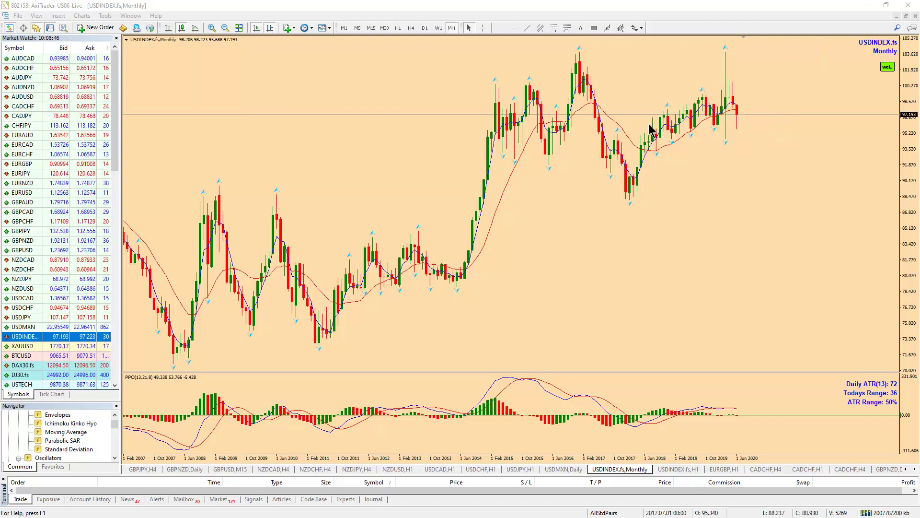
Step: On the weekly timeframe, sketch the falling swings from the March 2020 high towards a support line near 93.4, and clear the ink
click(438, 27)
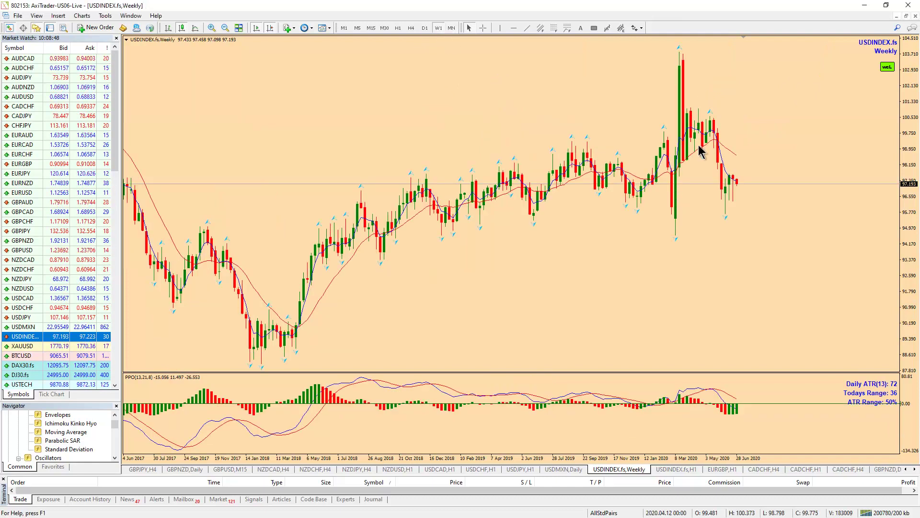
key(ctrl+2)
mouse_move(678, 57)
mouse_down()
mouse_move(697, 152)
mouse_move(714, 120)
mouse_move(727, 221)
mouse_move(748, 175)
mouse_move(774, 251)
mouse_up()
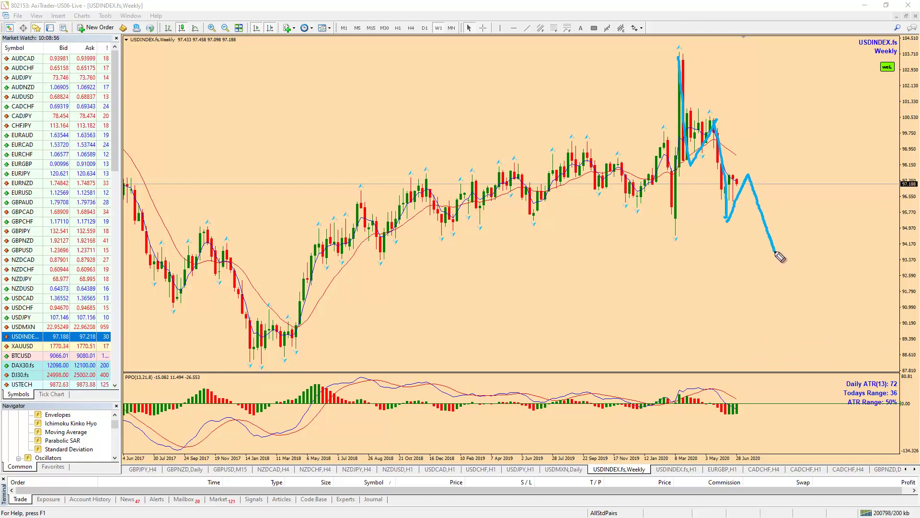
drag(367, 259, 807, 260)
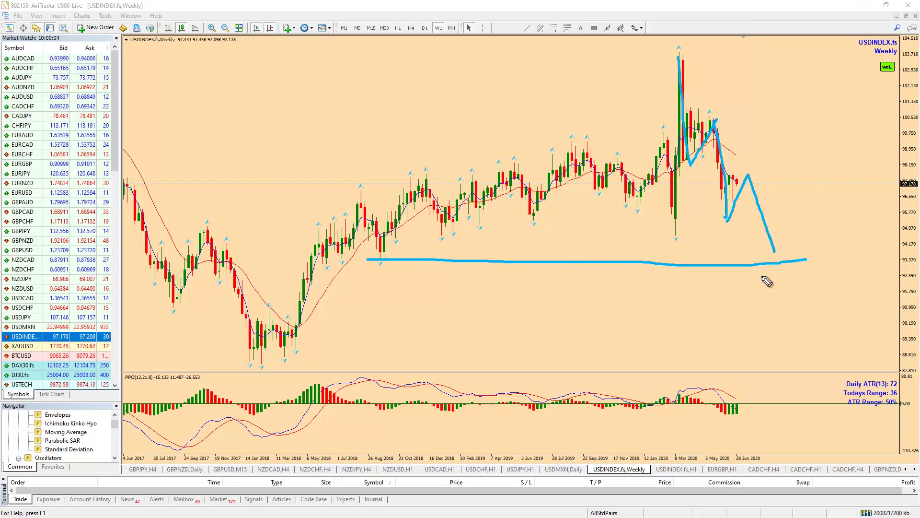
key(ctrl+z)
key(Escape)
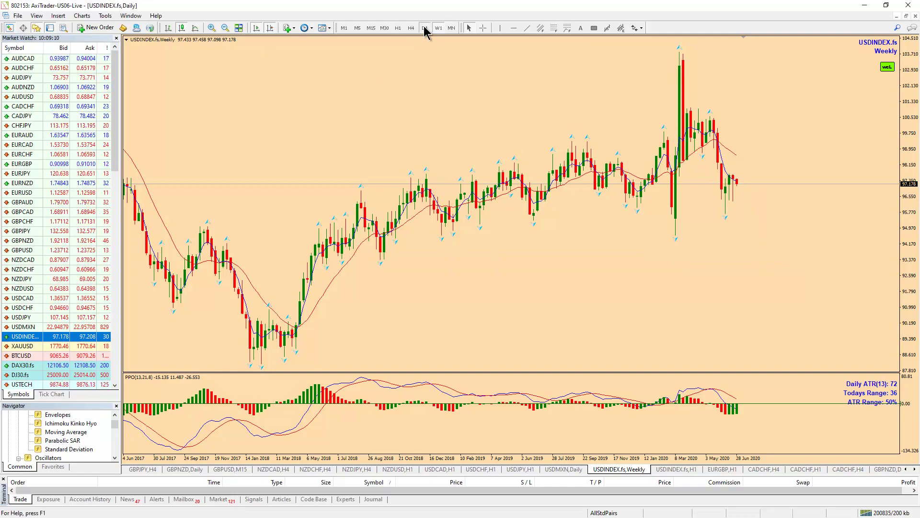
Step: On the daily timeframe, sketch the April–May 2020 consolidation, its breakdown and a projected fall to and bounce off the March low, and clear the ink
click(424, 28)
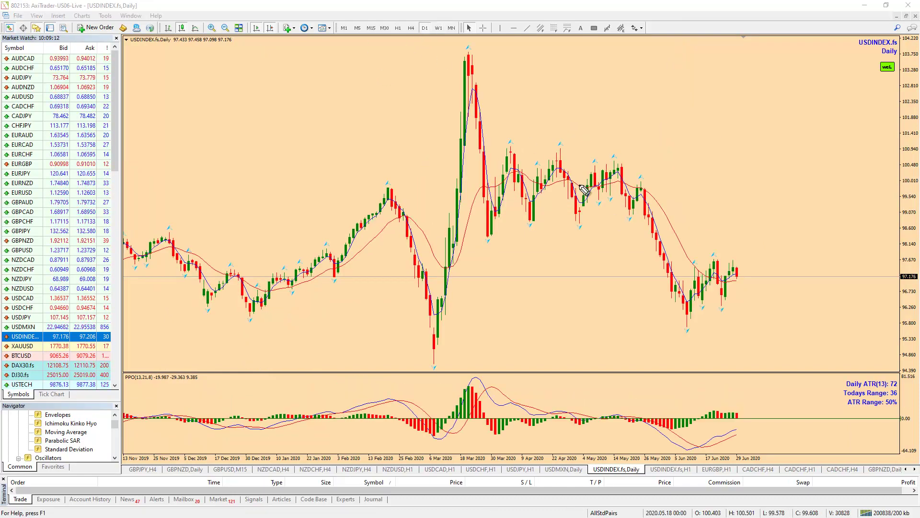
drag(507, 147, 666, 161)
mouse_move(473, 242)
mouse_down()
mouse_move(690, 221)
mouse_move(730, 205)
mouse_up()
mouse_move(616, 162)
mouse_down()
mouse_move(626, 219)
mouse_move(642, 185)
mouse_move(680, 317)
mouse_move(749, 263)
mouse_move(789, 358)
mouse_up()
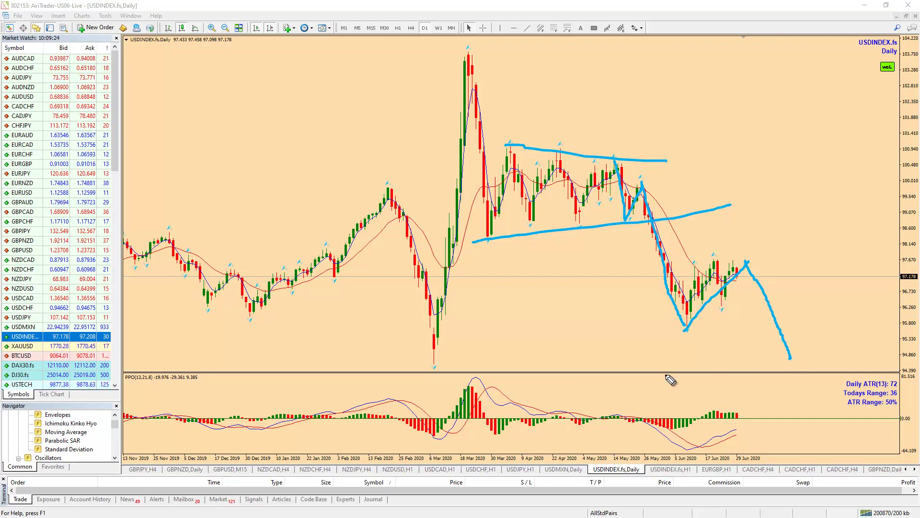
mouse_move(422, 363)
mouse_down()
mouse_move(821, 369)
mouse_move(798, 366)
mouse_up()
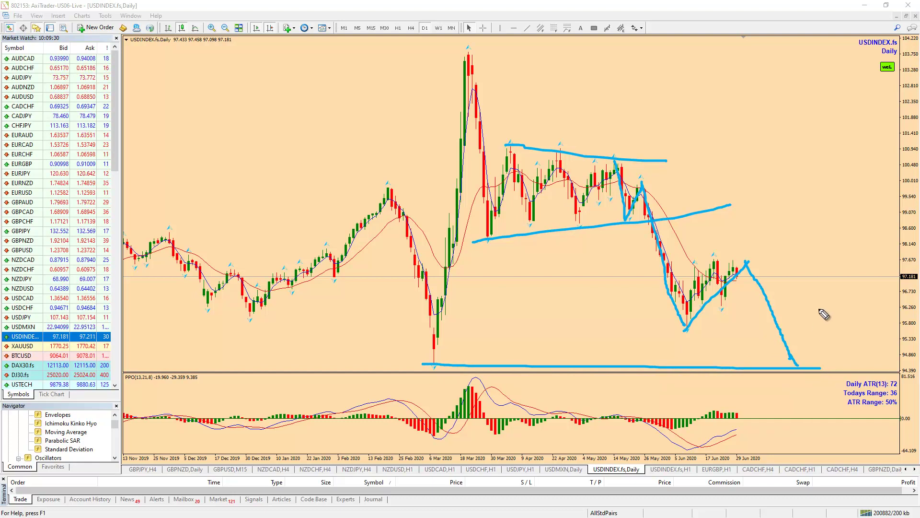
drag(797, 366, 818, 330)
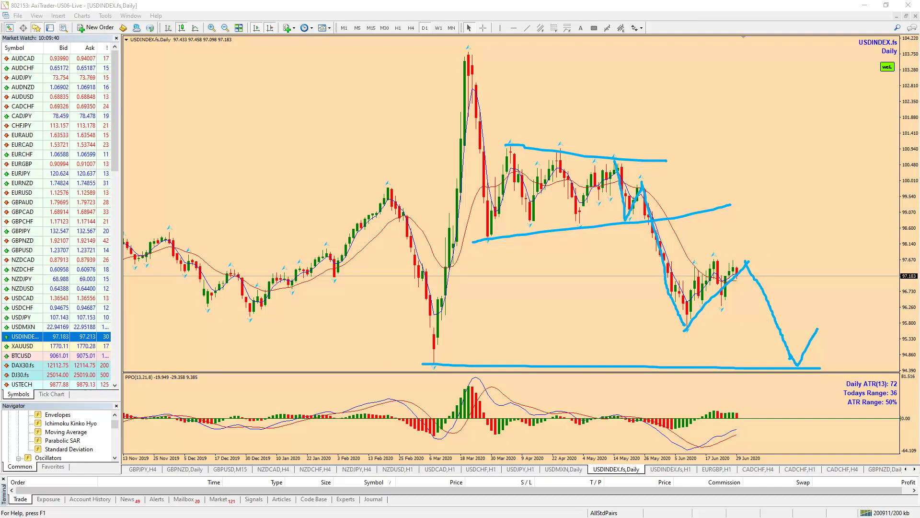
key(Escape)
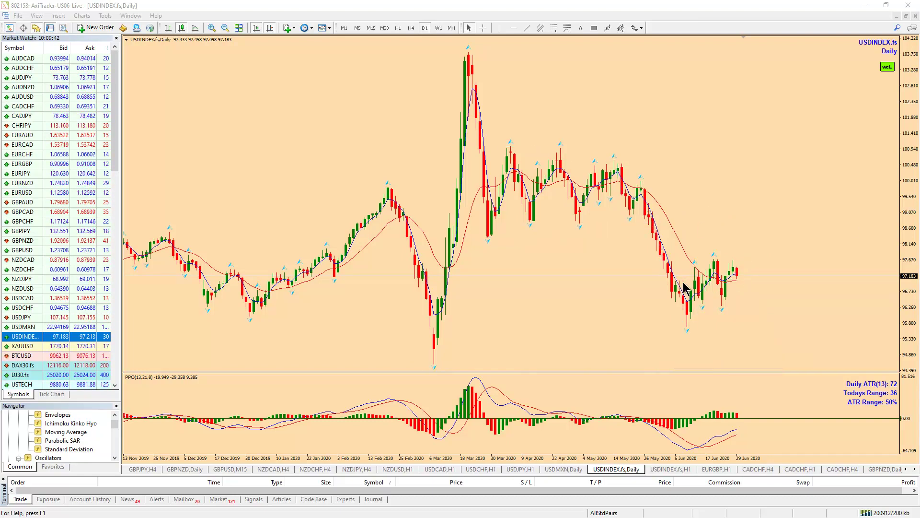
Step: On the 4-hour timeframe, sketch the June rising channel, circle the latest highs and draw a projected drop through its base, and clear the ink
click(411, 27)
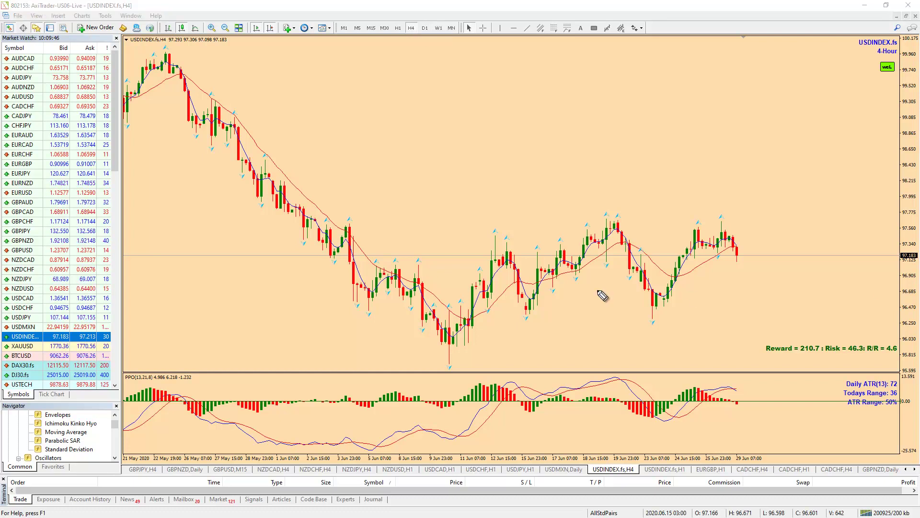
drag(464, 239, 736, 204)
drag(433, 366, 746, 298)
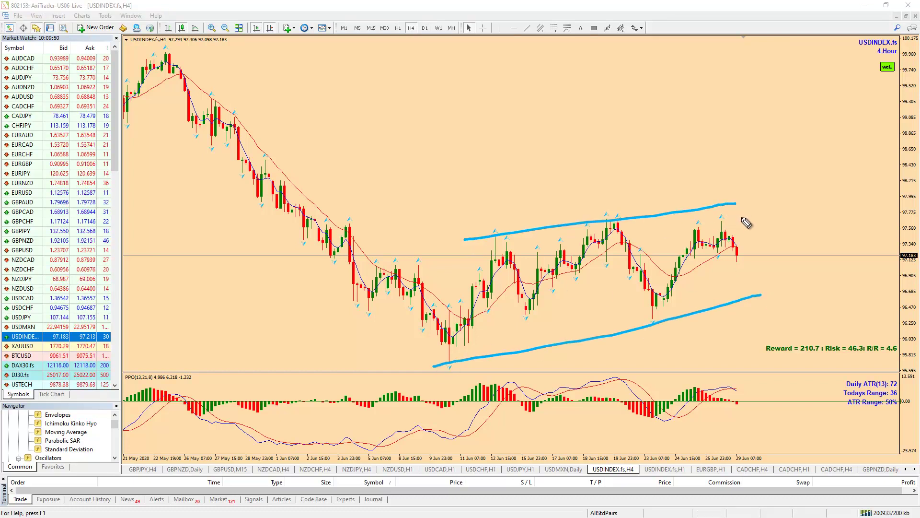
mouse_move(744, 211)
mouse_down()
mouse_move(702, 214)
mouse_move(759, 237)
mouse_move(742, 217)
mouse_move(736, 255)
mouse_move(742, 272)
mouse_move(757, 250)
mouse_move(785, 353)
mouse_up()
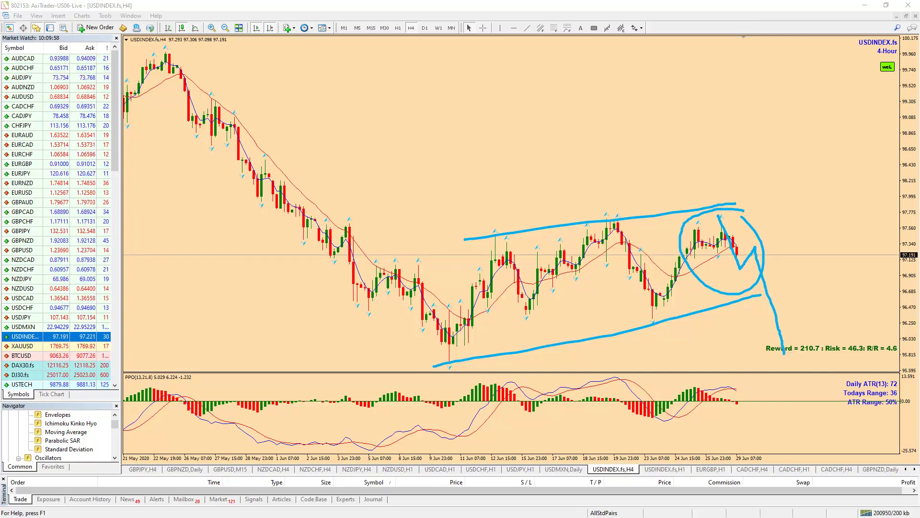
key(Escape)
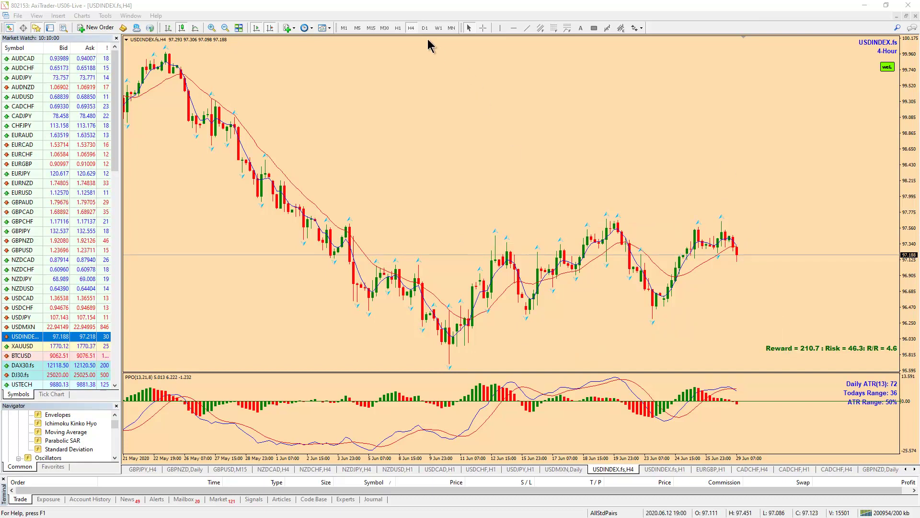
Step: Switch to the 1-hour timeframe, trace the swings up from the 23 June low, circle the latest lower high, sketch a projected fall and clear the ink
click(398, 27)
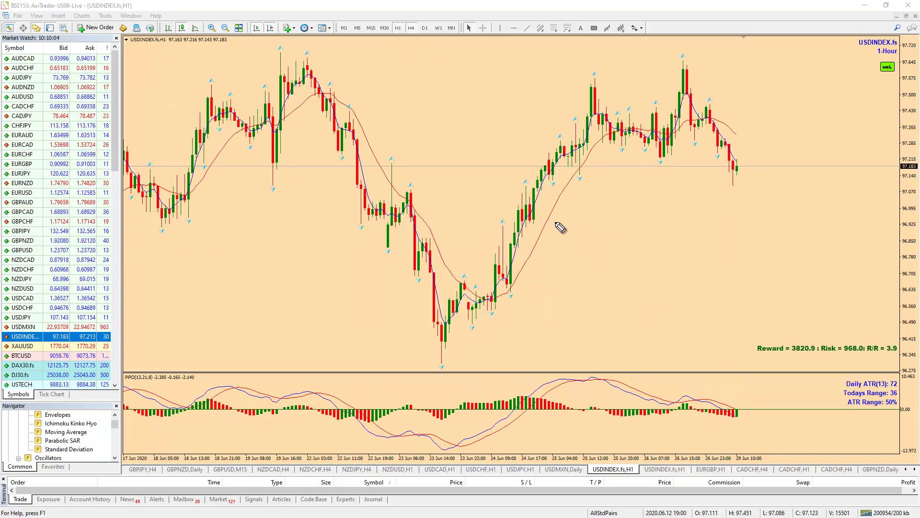
mouse_move(438, 367)
mouse_down()
mouse_move(460, 301)
mouse_move(481, 300)
mouse_move(543, 207)
mouse_move(595, 91)
mouse_move(667, 151)
mouse_move(690, 97)
mouse_move(689, 67)
mouse_move(701, 139)
mouse_move(714, 117)
mouse_move(723, 129)
mouse_move(712, 114)
mouse_up()
drag(728, 150, 761, 232)
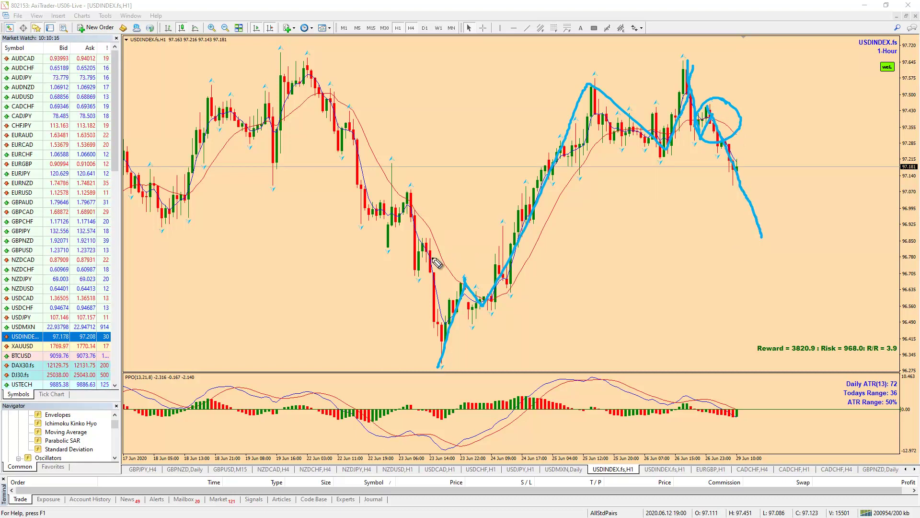
key(ctrl+z)
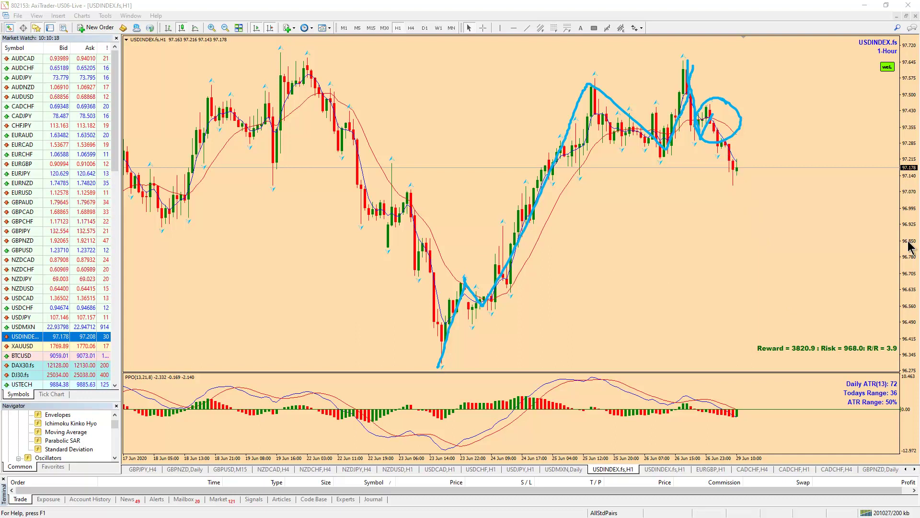
key(Escape)
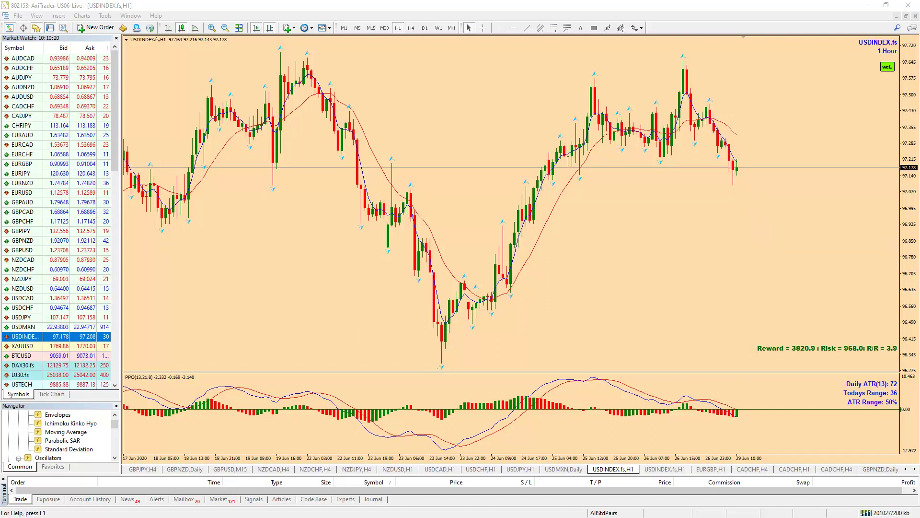
Step: Plot wave projection levels with point 1 on the 97.65 high, point 2 on the 97.30 low and point 3 on the 97.46 high
click(886, 65)
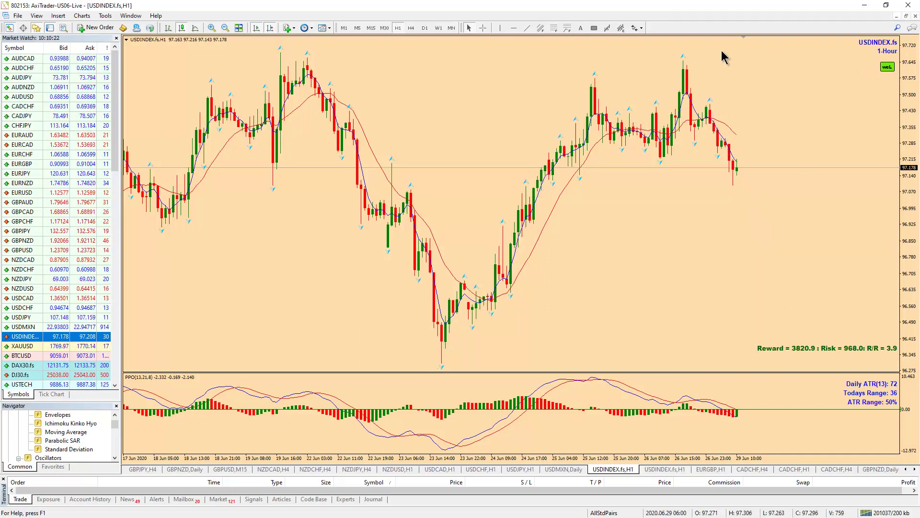
click(683, 56)
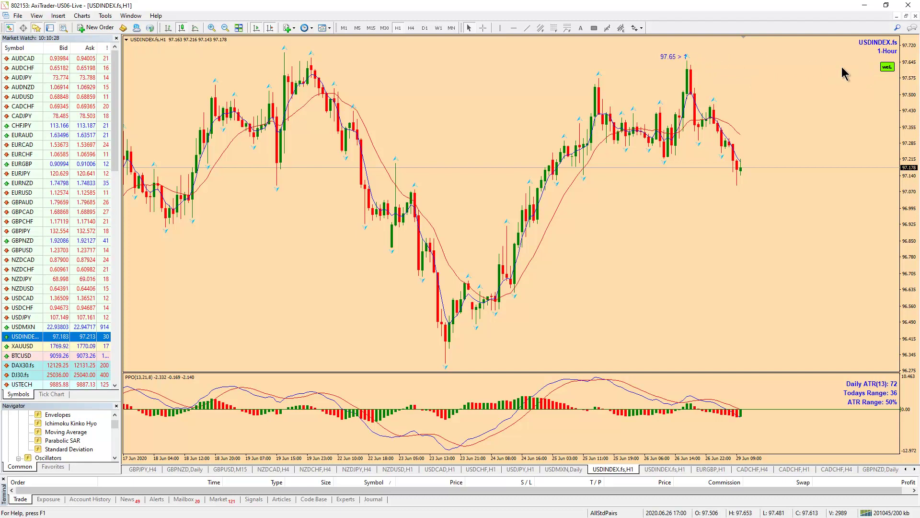
key(Right)
key(Left)
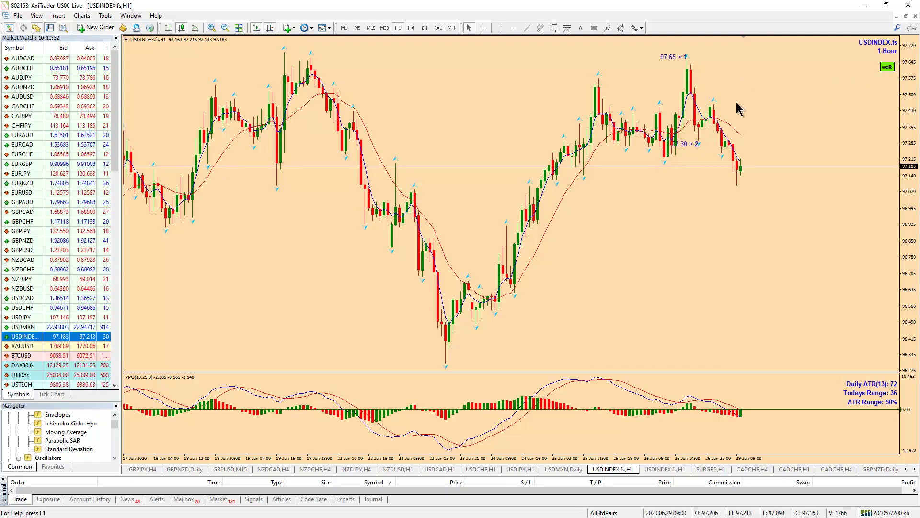
click(714, 102)
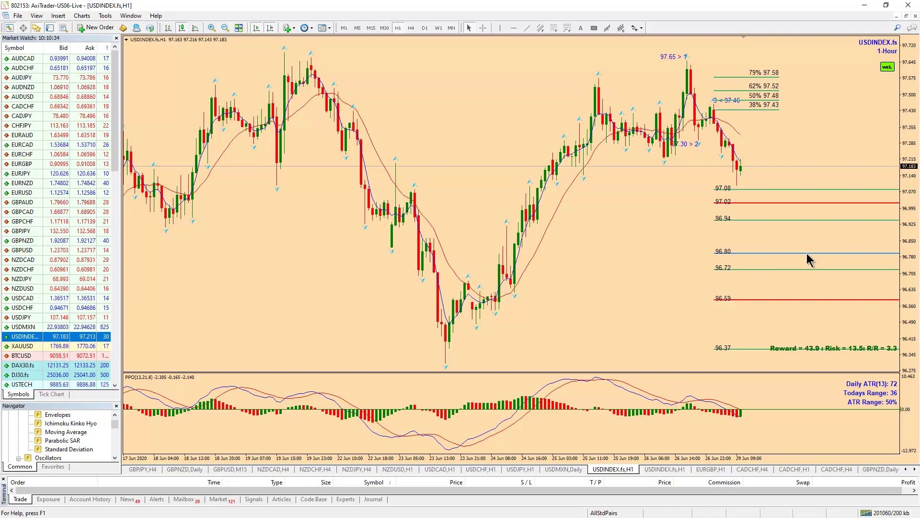
Step: Sketch a target line near the 96.37 level and a target zone around the 96.72 level, and clear the ink
drag(457, 351, 733, 344)
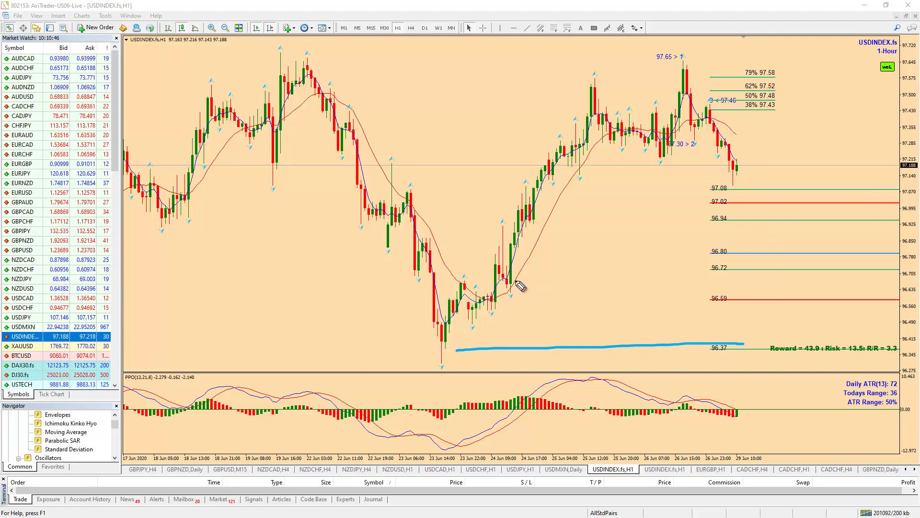
mouse_move(529, 280)
mouse_down()
mouse_move(583, 269)
mouse_move(784, 269)
mouse_move(550, 281)
mouse_up()
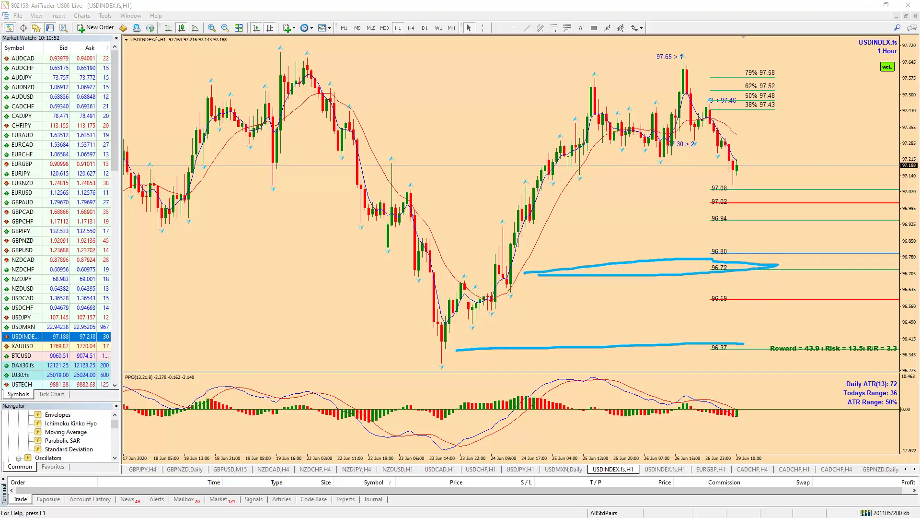
key(Escape)
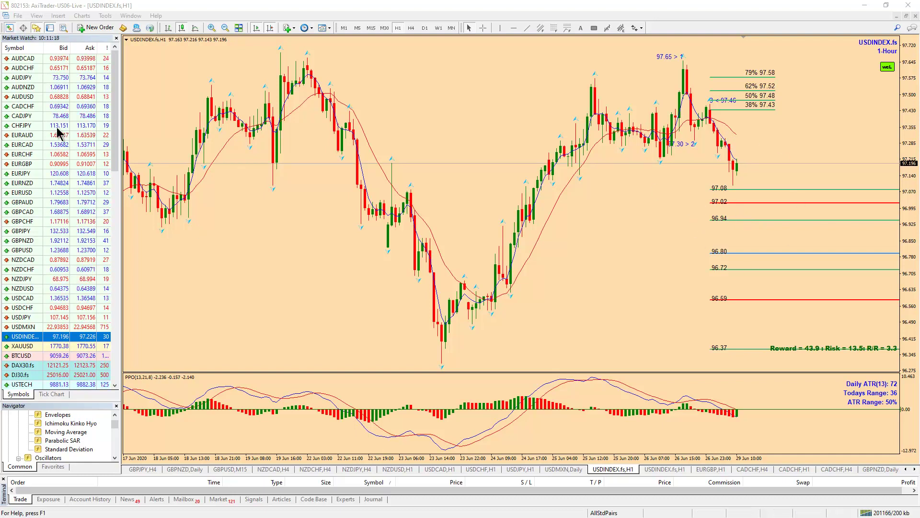
Step: Load AUDUSD into the 1-hour chart in place of the dollar index
drag(23, 96, 470, 166)
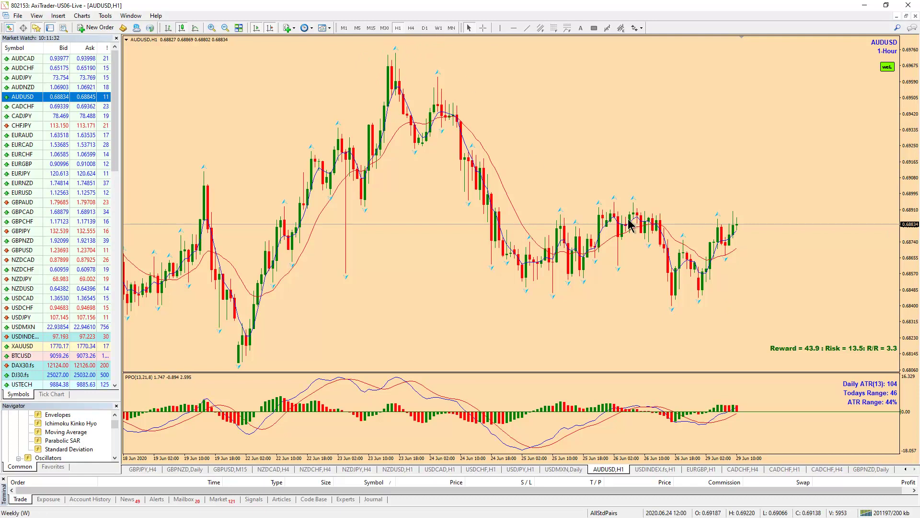
Step: Switch AUDUSD to the monthly timeframe, sketch the falling channel from the 2011 highs and the rise off the 2020 low, and clear the ink
click(451, 28)
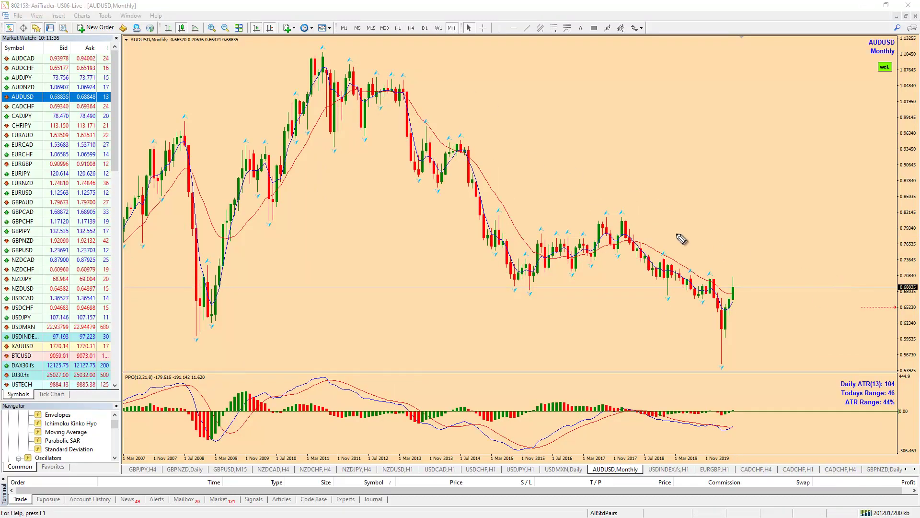
drag(361, 55, 775, 304)
mouse_move(299, 162)
mouse_down()
mouse_move(716, 398)
mouse_move(738, 272)
mouse_up()
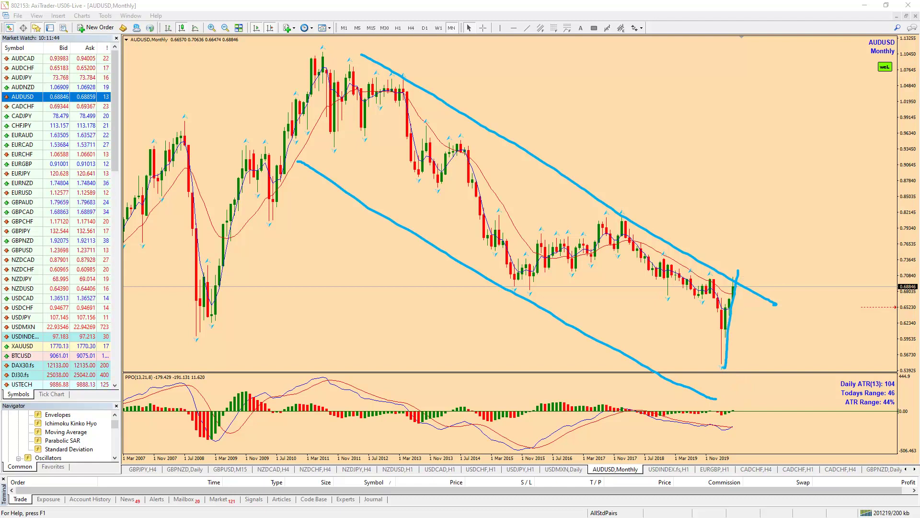
key(Escape)
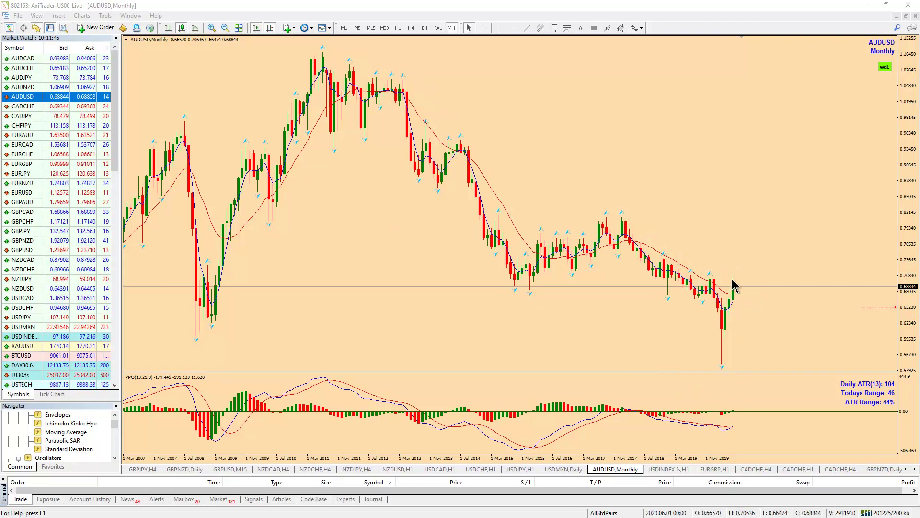
Step: Switch AUDUSD to the weekly timeframe, sketch a horizontal resistance line near 0.69, trace the swings up from the March 2020 low and clear the ink
click(439, 28)
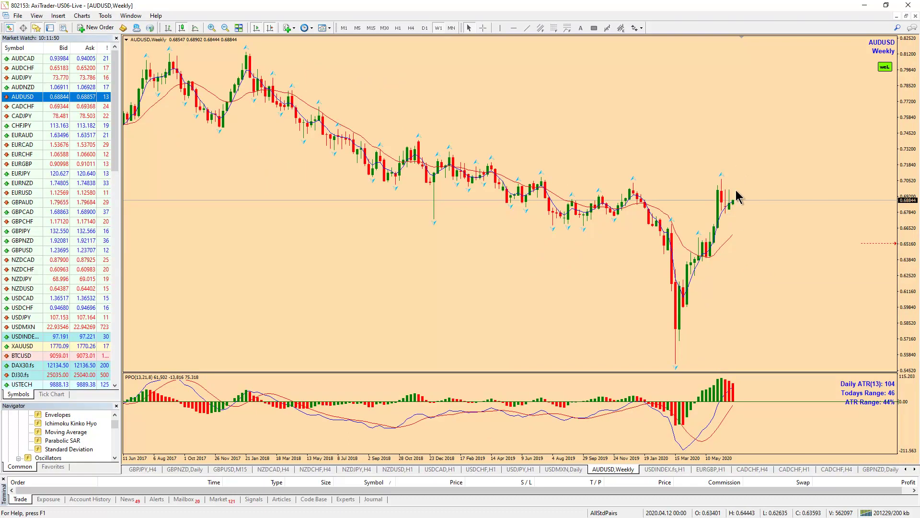
key(ctrl+2)
drag(632, 195, 746, 196)
mouse_move(672, 364)
mouse_down()
mouse_move(727, 198)
mouse_move(744, 198)
mouse_move(754, 165)
mouse_up()
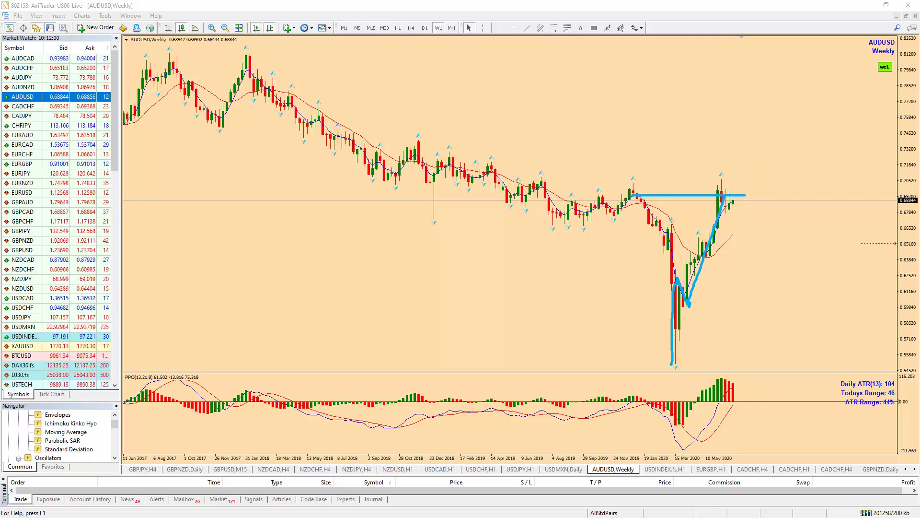
key(Escape)
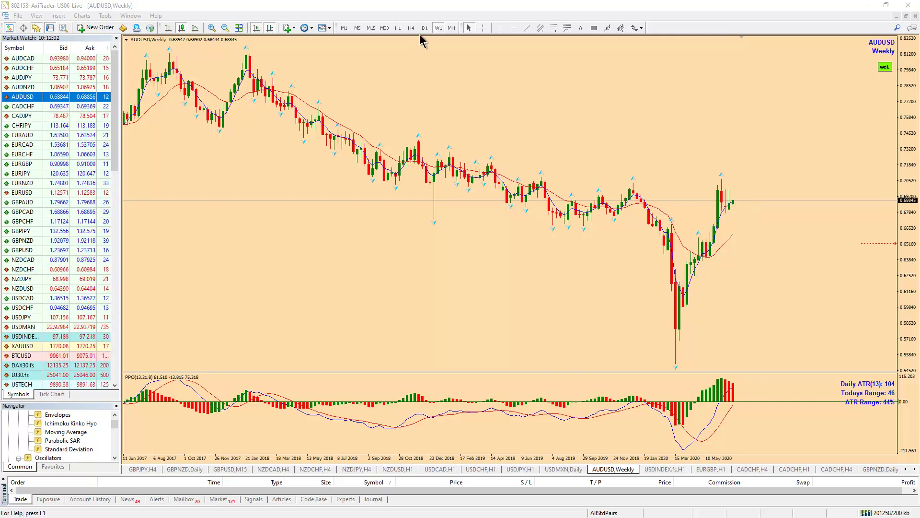
Step: Switch AUDUSD to the daily timeframe, trace the March-to-June rise, sketch the June triangle with an upward breakout arrow, and clear the ink
click(424, 28)
key(ctrl+shift+d)
mouse_move(453, 364)
mouse_down()
mouse_move(488, 229)
mouse_move(498, 281)
mouse_move(674, 65)
mouse_move(798, 87)
mouse_up()
drag(660, 111, 797, 91)
mouse_move(788, 49)
mouse_down()
mouse_move(765, 52)
mouse_move(789, 48)
mouse_up()
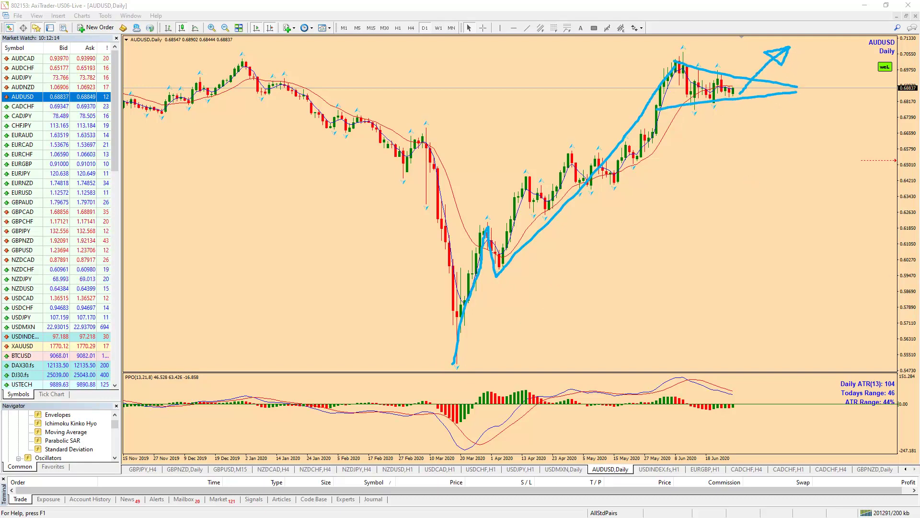
key(Escape)
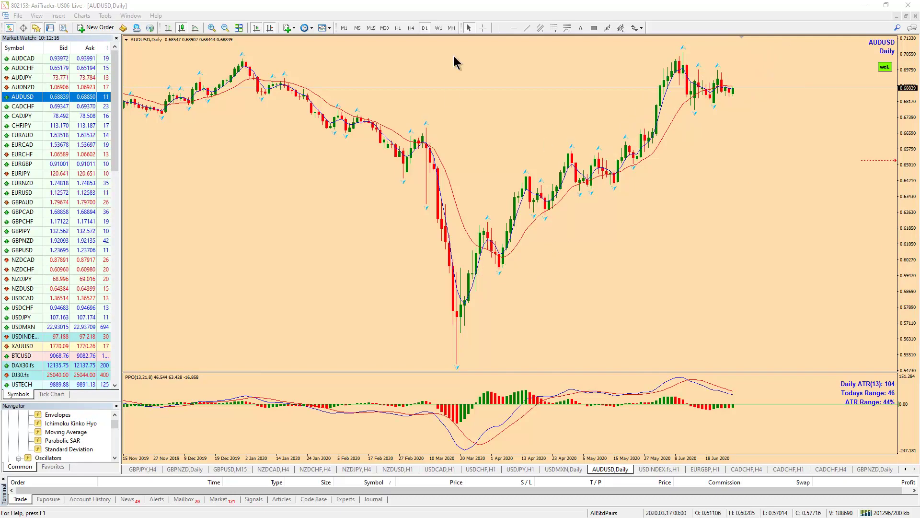
Step: Switch AUDUSD to the 4-hour timeframe, sketch converging lines along the June lows and highs plus an upward breakout arrow, and clear the ink
click(410, 28)
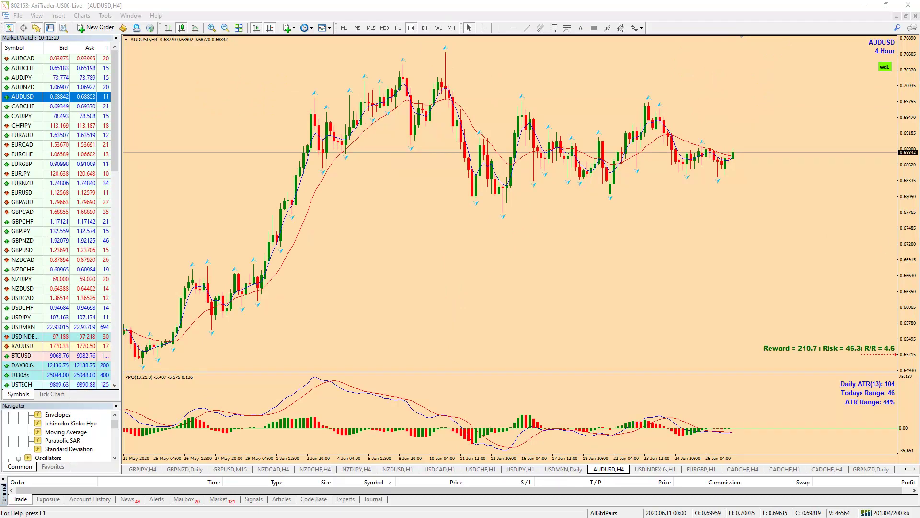
drag(480, 212, 824, 175)
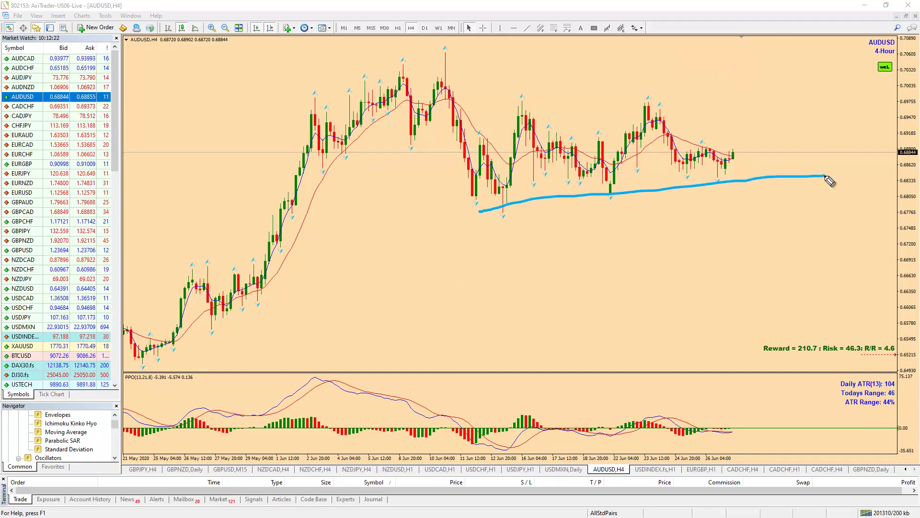
drag(440, 49, 800, 163)
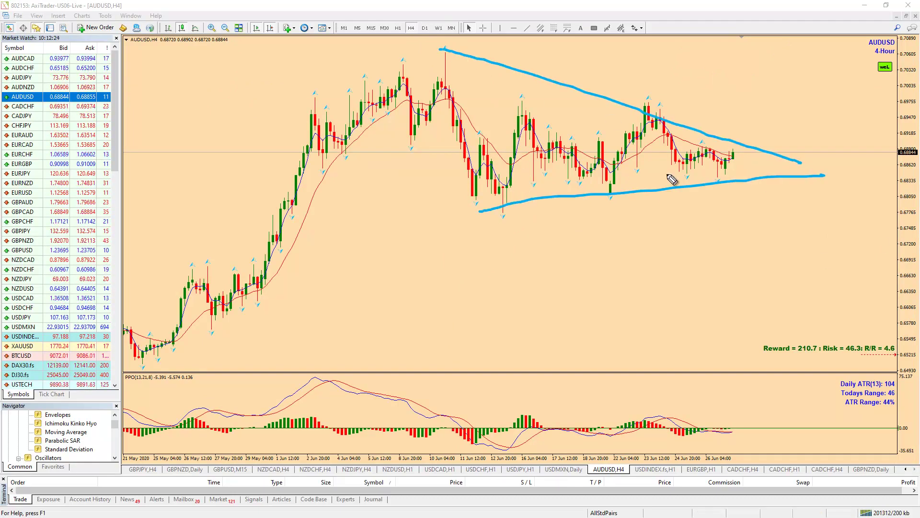
drag(726, 177, 798, 62)
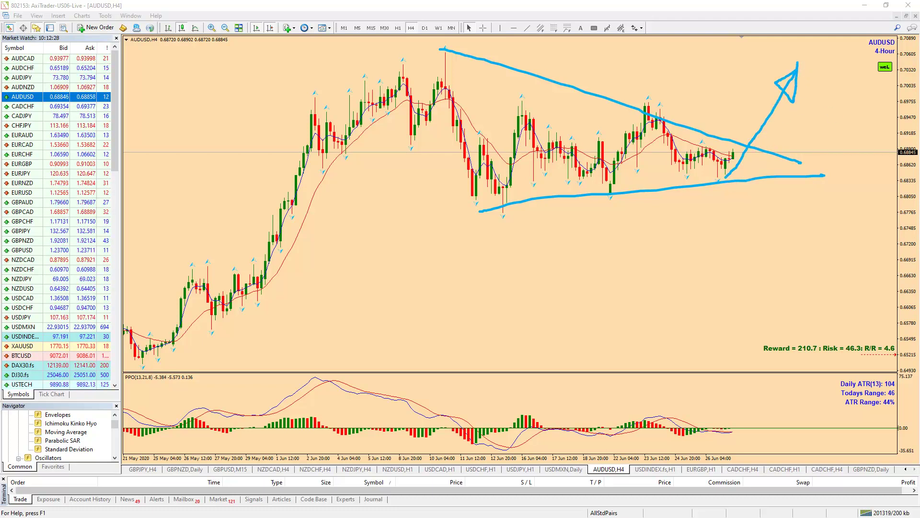
key(Escape)
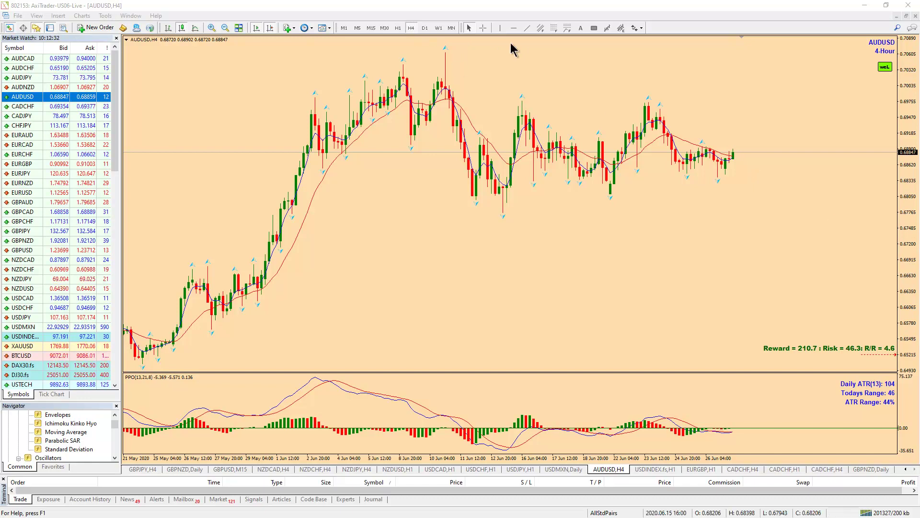
Step: Switch AUDUSD to the 1-hour timeframe, trace the latest higher lows into an upward arrow, sketch a line at the 23 June high and clear the ink
click(398, 28)
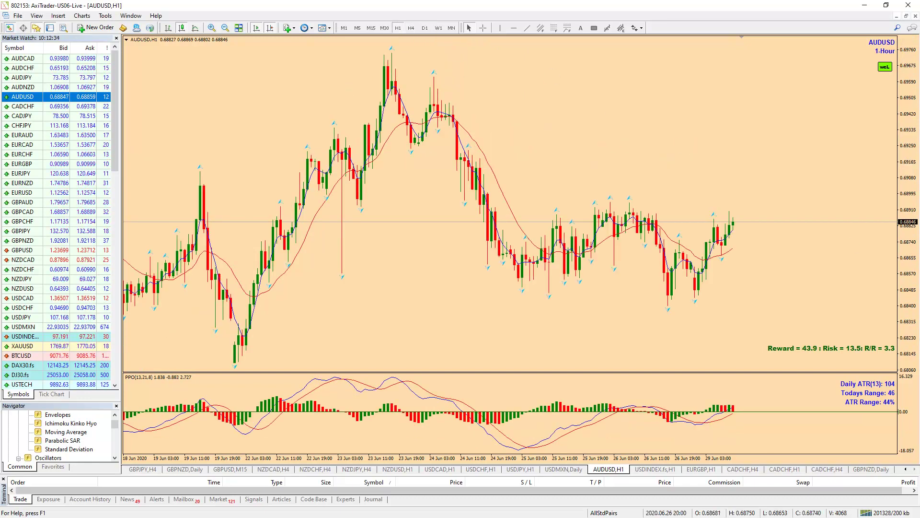
mouse_move(665, 307)
mouse_down()
mouse_move(688, 246)
mouse_move(707, 298)
mouse_move(721, 224)
mouse_move(724, 257)
mouse_move(798, 100)
mouse_move(798, 112)
mouse_move(797, 83)
mouse_up()
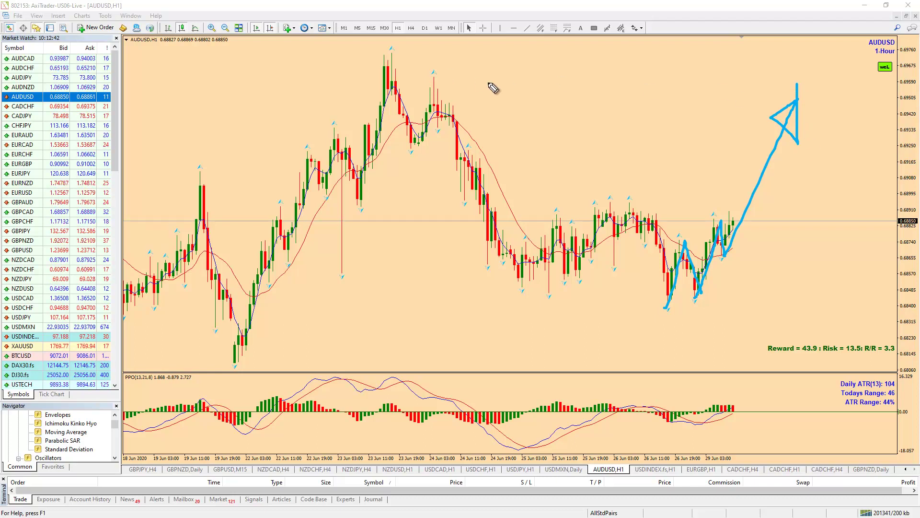
drag(378, 51, 790, 59)
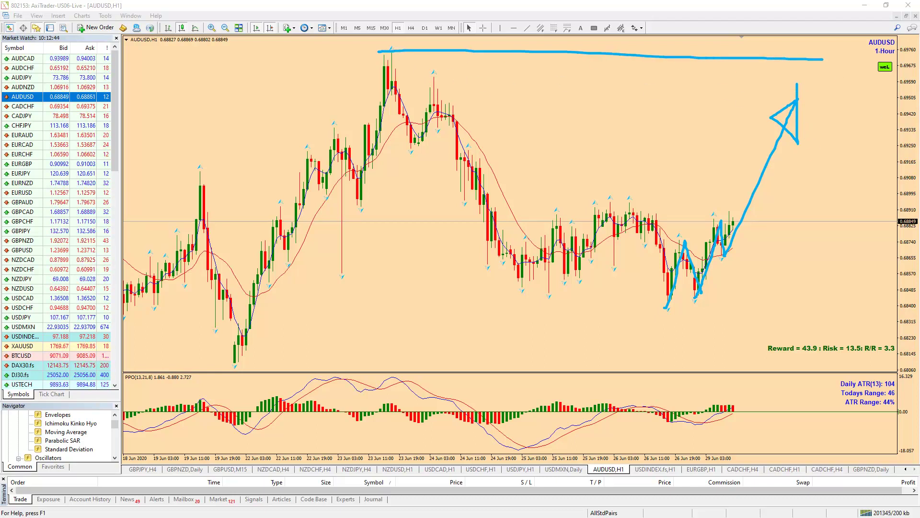
key(Escape)
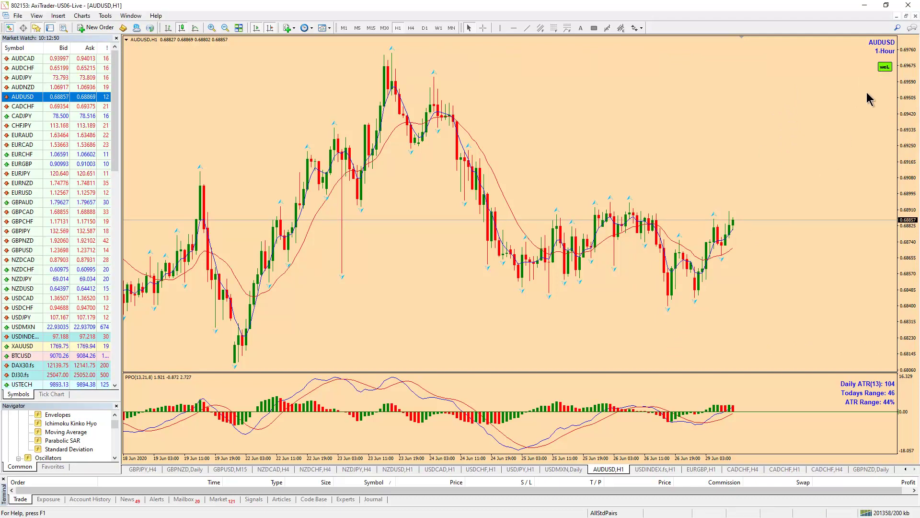
Step: Plot wave projection levels with point 1 on the 0.6840 low, point 2 on the 0.6875 high and point 3 on the 0.6844 low
drag(668, 311, 670, 312)
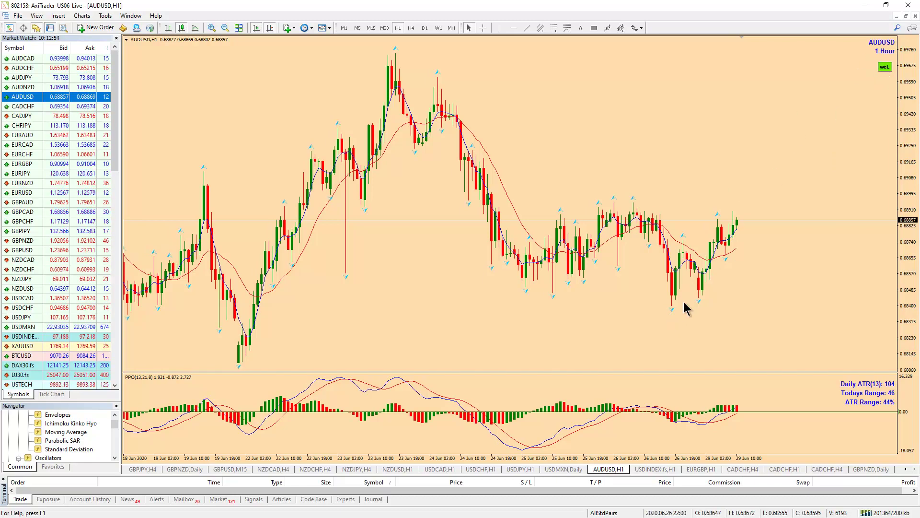
click(672, 309)
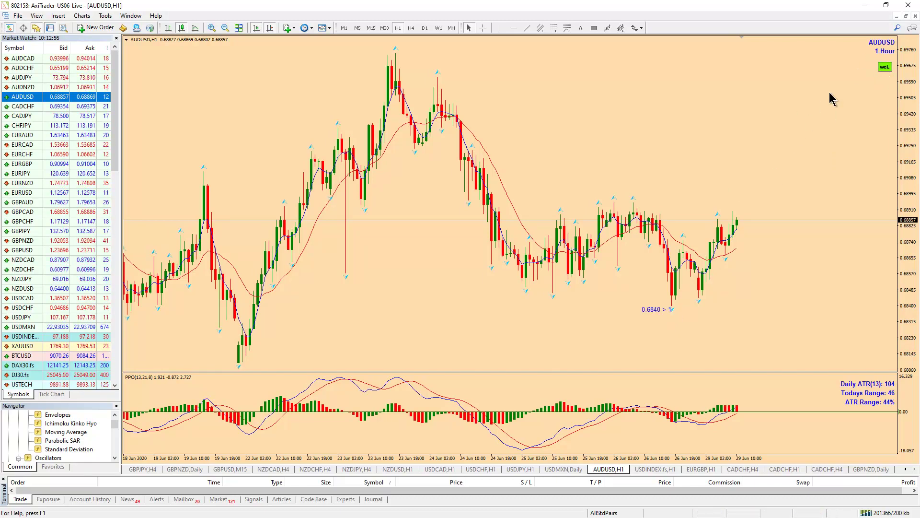
key(Right)
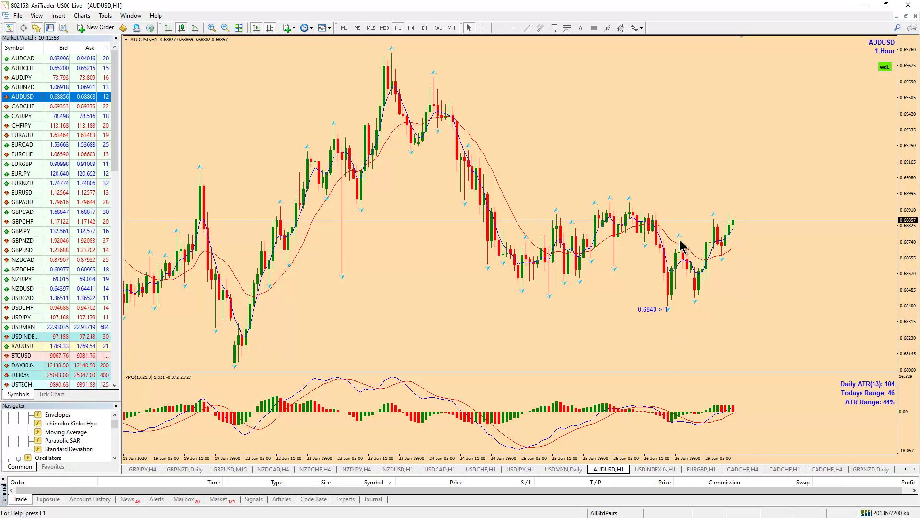
click(885, 67)
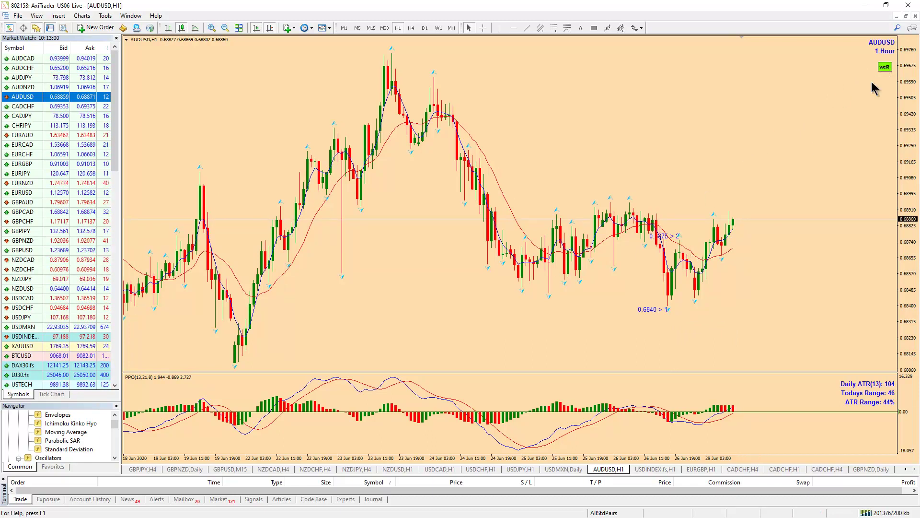
click(696, 305)
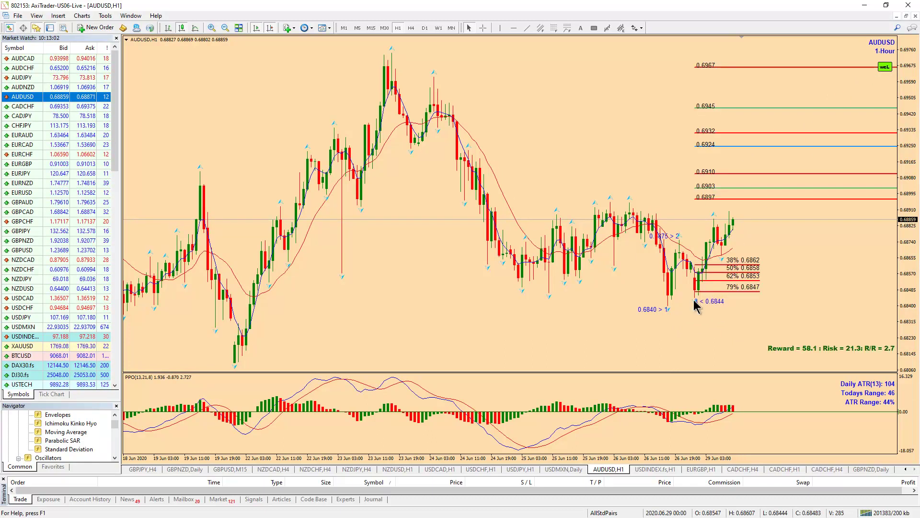
Step: Sketch a target line toward the 0.6967 level and a target zone by the 0.6945 level, circle the three wave points, and clear the ink
key(ctrl+2)
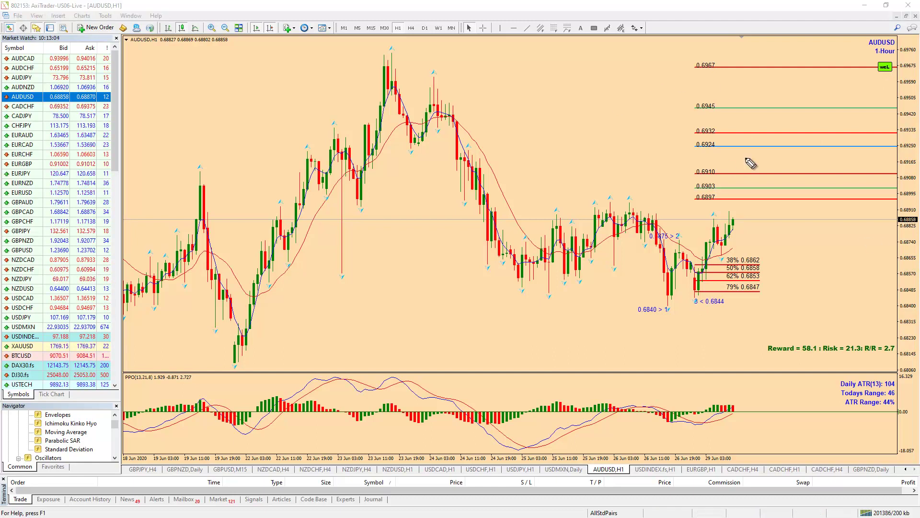
drag(394, 57, 725, 69)
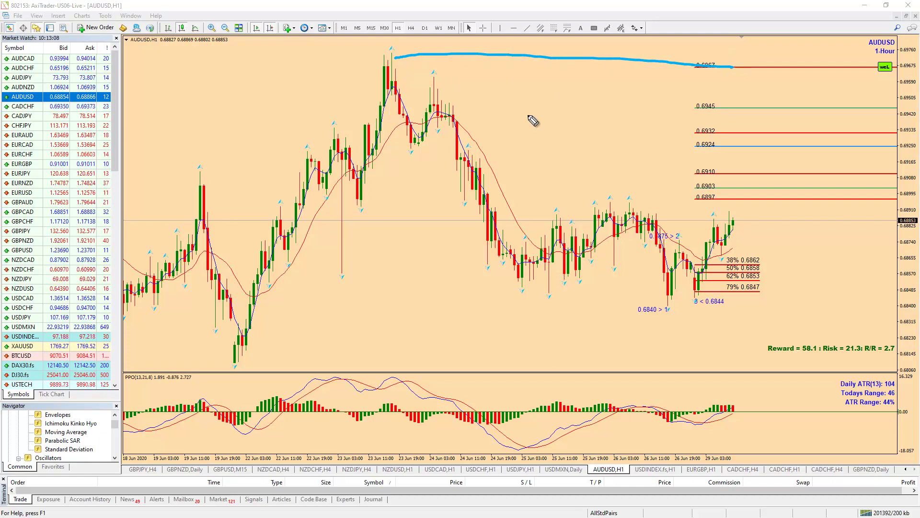
mouse_move(447, 105)
mouse_down()
mouse_move(761, 104)
mouse_move(761, 121)
mouse_move(450, 111)
mouse_up()
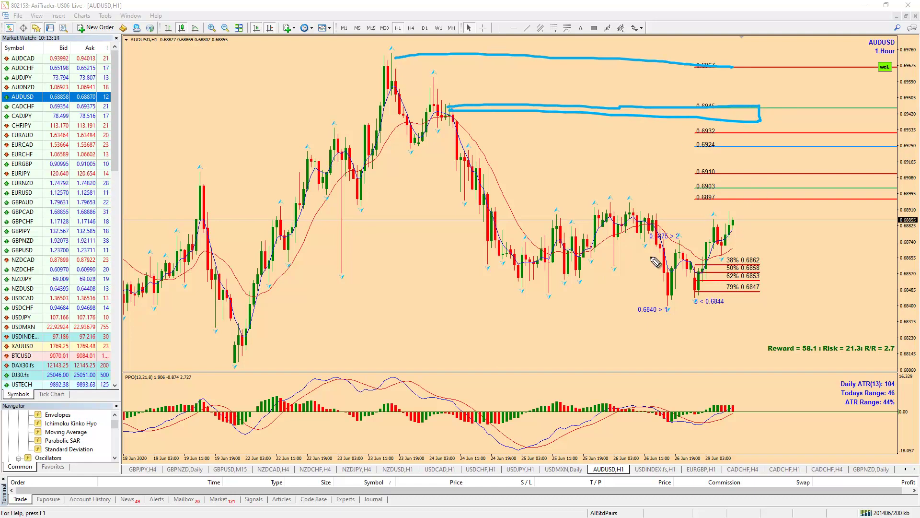
mouse_move(743, 265)
mouse_down()
mouse_move(632, 266)
mouse_move(728, 256)
mouse_up()
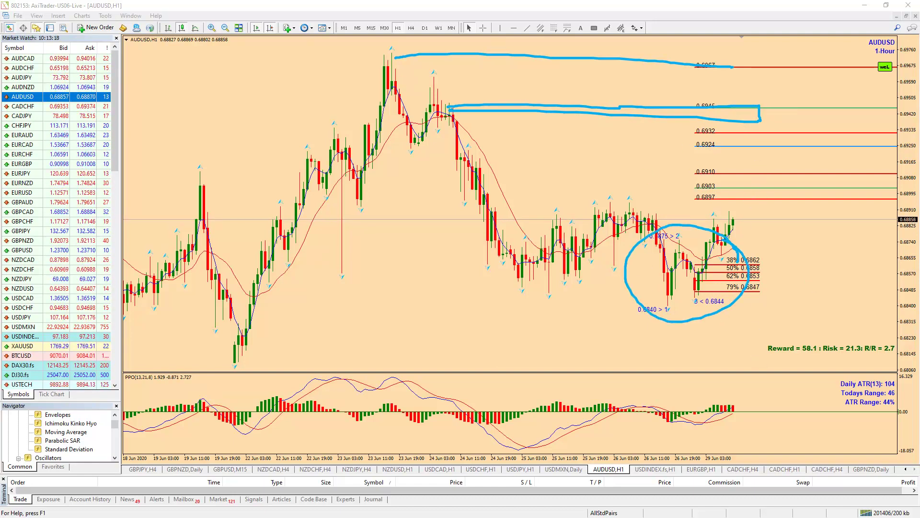
key(Escape)
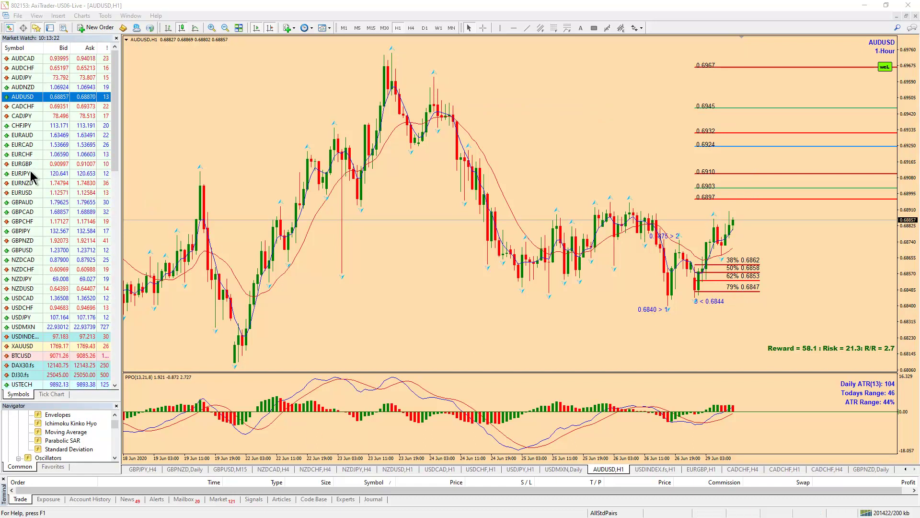
Step: Load EURUSD into the chart in place of AUDUSD and switch it to the monthly timeframe
click(77, 192)
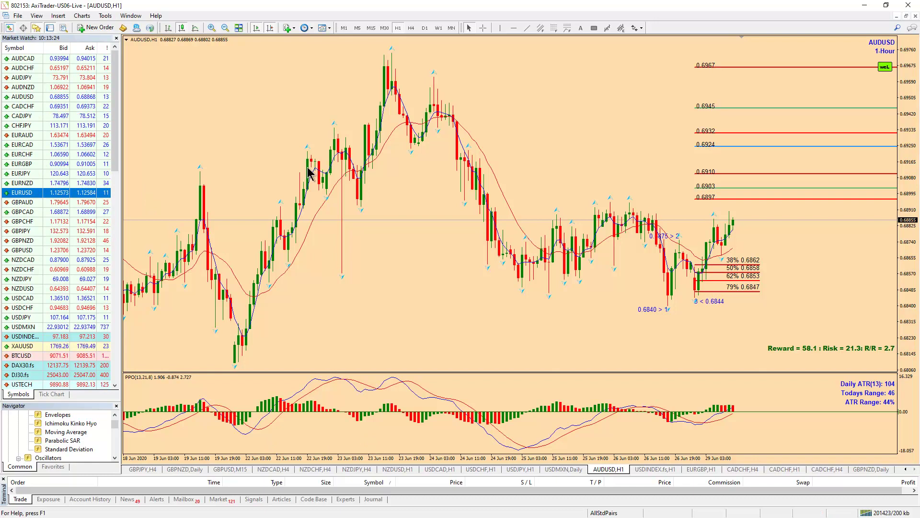
drag(308, 176, 306, 173)
click(451, 27)
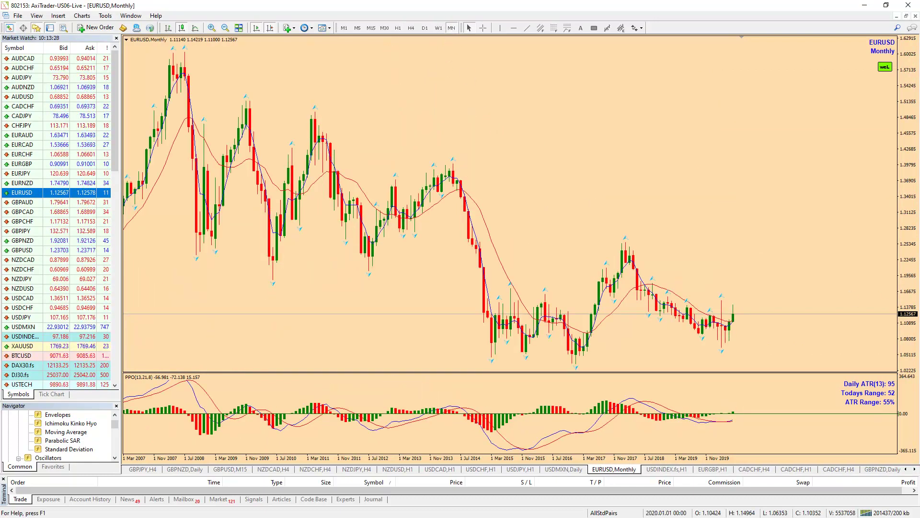
Step: Sketch the long-term falling channel from the 2008 high and a projected rise toward its upper line, and clear the ink
mouse_move(183, 53)
mouse_down()
mouse_move(457, 145)
mouse_move(761, 268)
mouse_up()
drag(164, 224, 547, 399)
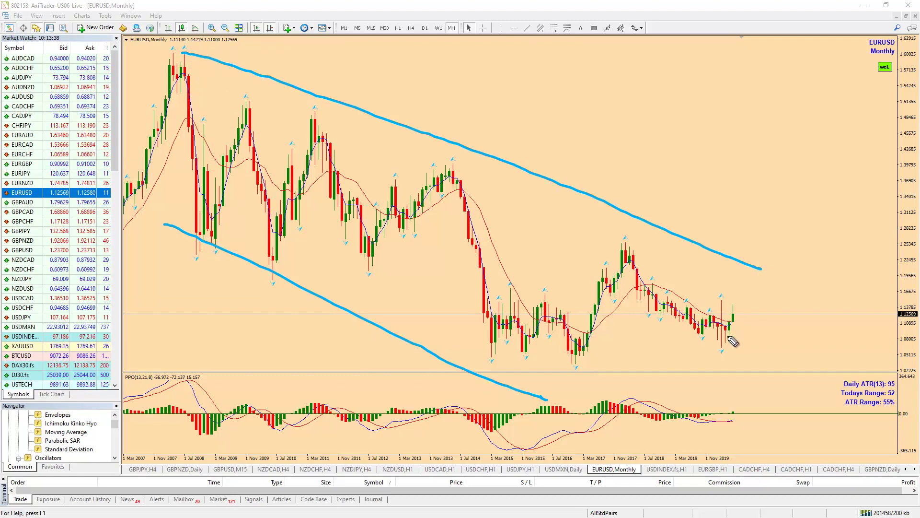
drag(734, 327, 755, 281)
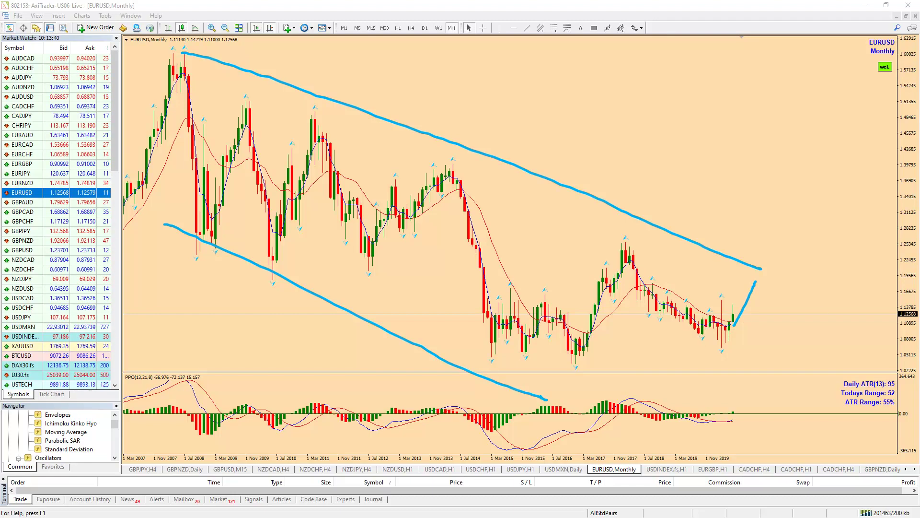
key(Escape)
Step: View EURUSD on the weekly and then the daily timeframe, trace the swings up from the late April low and sketch the falling June channel
click(438, 27)
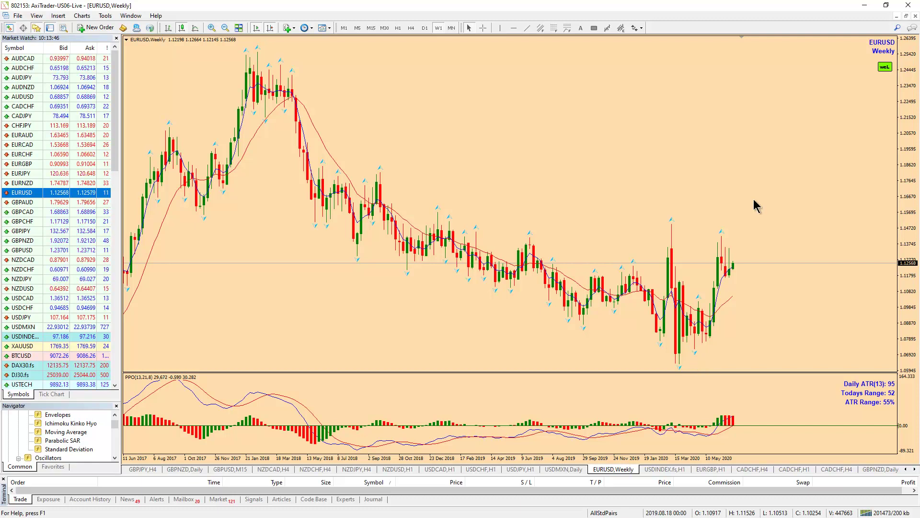
click(425, 28)
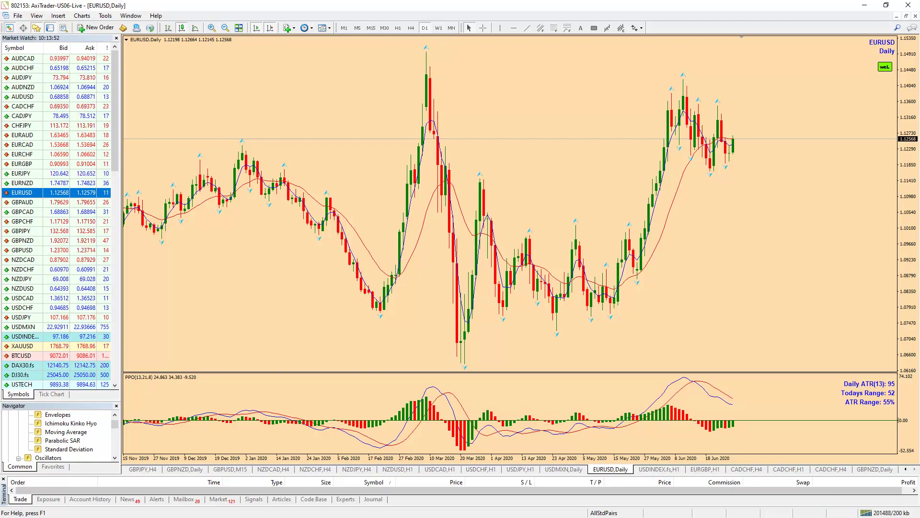
mouse_move(558, 334)
mouse_down()
mouse_move(579, 238)
mouse_move(619, 308)
mouse_move(685, 118)
mouse_up()
drag(677, 76, 739, 139)
drag(660, 127, 741, 188)
drag(739, 157, 763, 94)
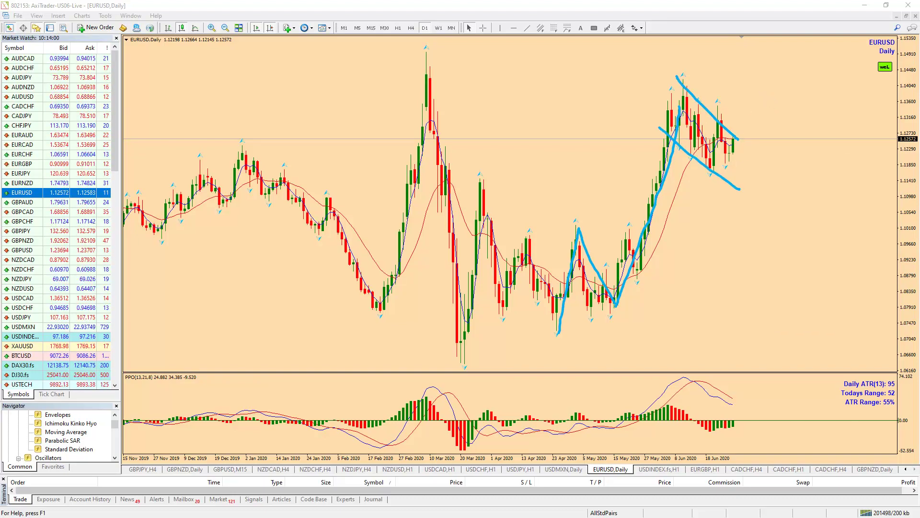
Step: View EURUSD on the 4-hour timeframe, sketch the falling channel from the June high with an upward breakout arrow, and clear the ink
click(411, 27)
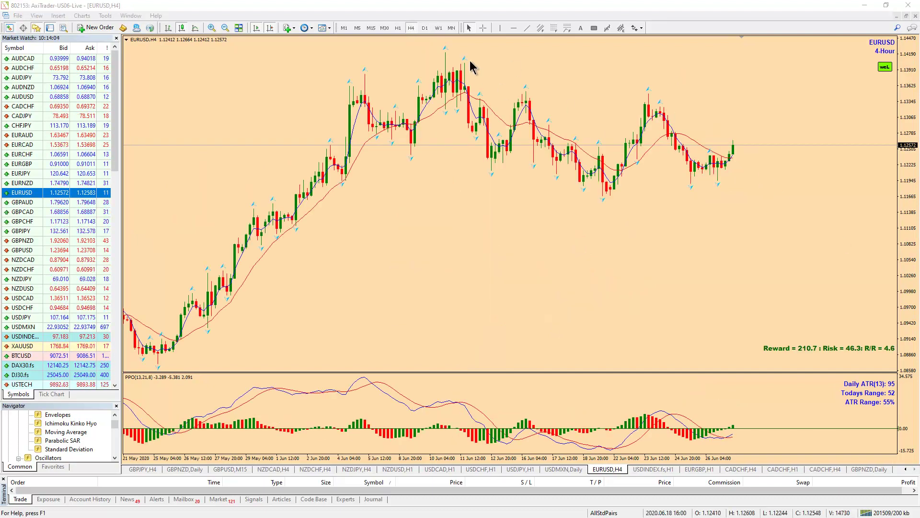
drag(451, 50, 776, 120)
drag(406, 158, 738, 223)
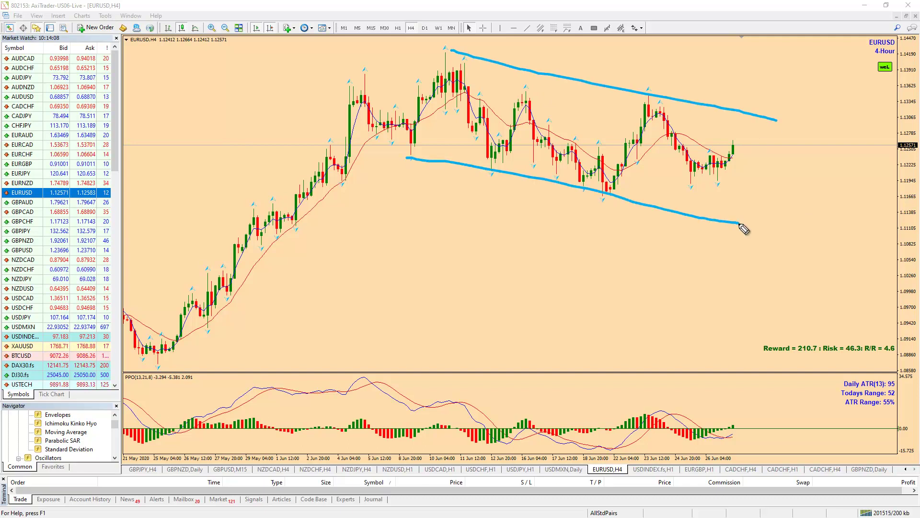
drag(720, 178, 771, 90)
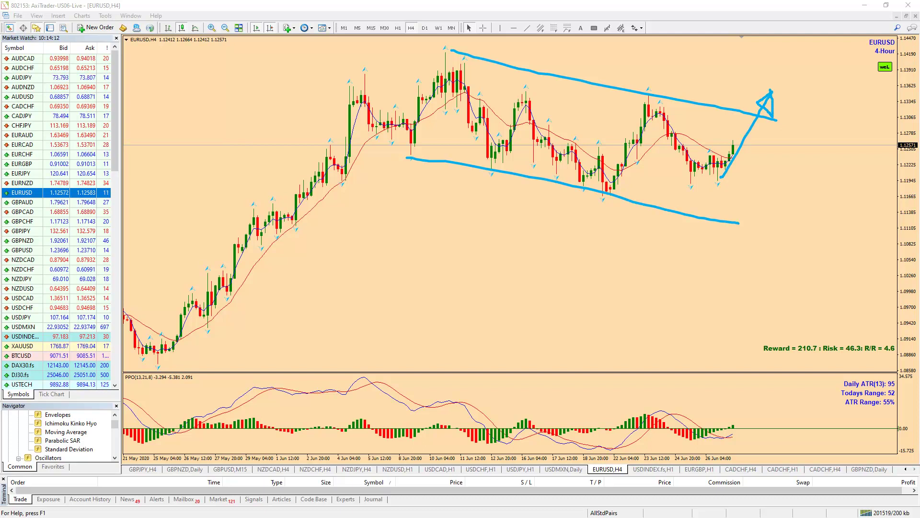
key(ctrl+z)
key(Escape)
Step: View EURUSD on the 1-hour timeframe, trace and circle the swings from the 26 June low with a projected rise, and clear the ink
click(398, 28)
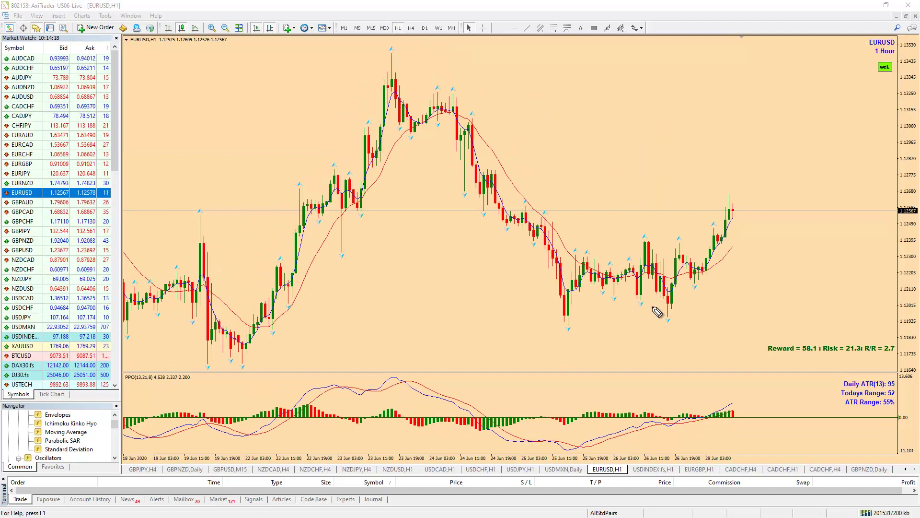
mouse_move(669, 319)
mouse_down()
mouse_move(687, 259)
mouse_move(701, 277)
mouse_move(690, 237)
mouse_move(725, 346)
mouse_move(703, 280)
mouse_move(779, 80)
mouse_move(766, 85)
mouse_move(782, 99)
mouse_move(780, 73)
mouse_up()
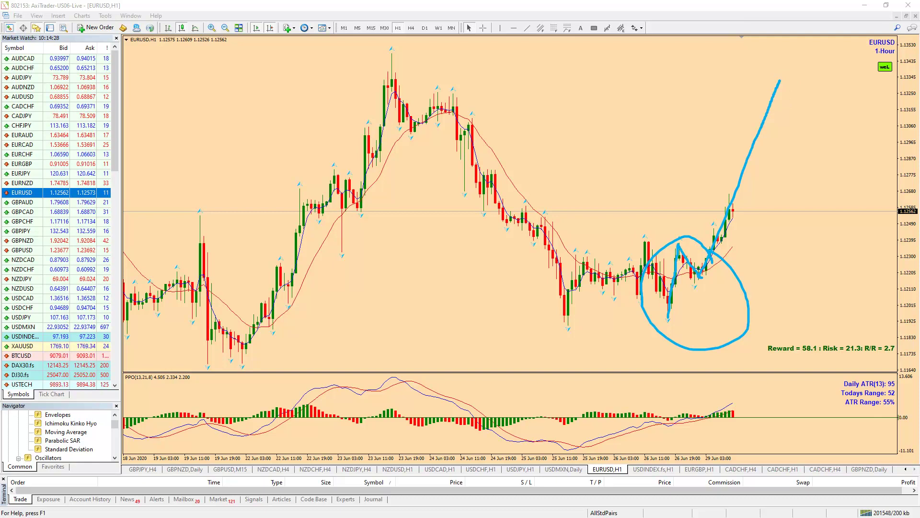
key(Escape)
Step: Plot the EURUSD wave target levels from the 1.1195 low, the 1.1238 high and the 1.1215 pullback low
click(888, 67)
click(668, 321)
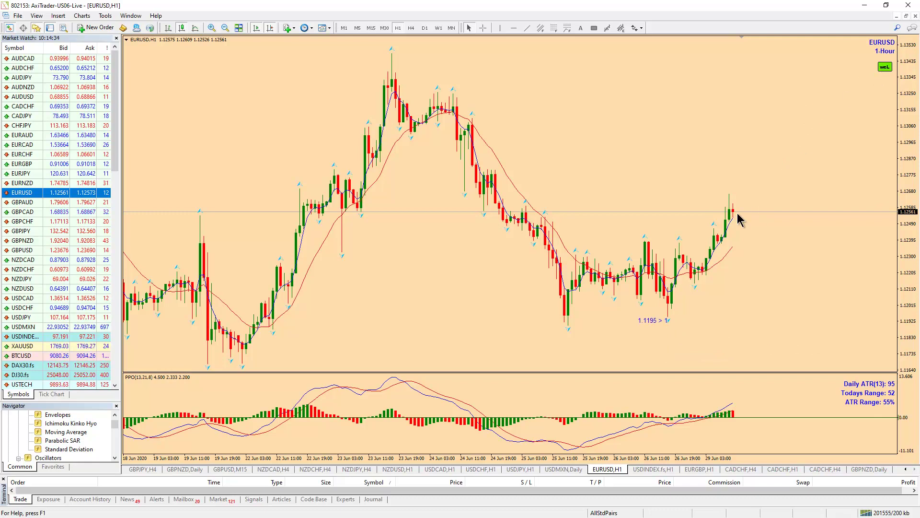
click(679, 239)
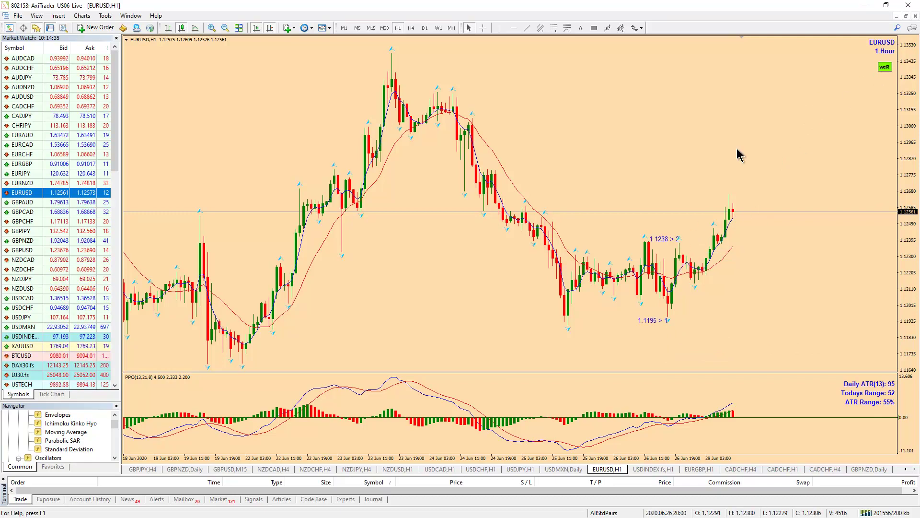
click(884, 69)
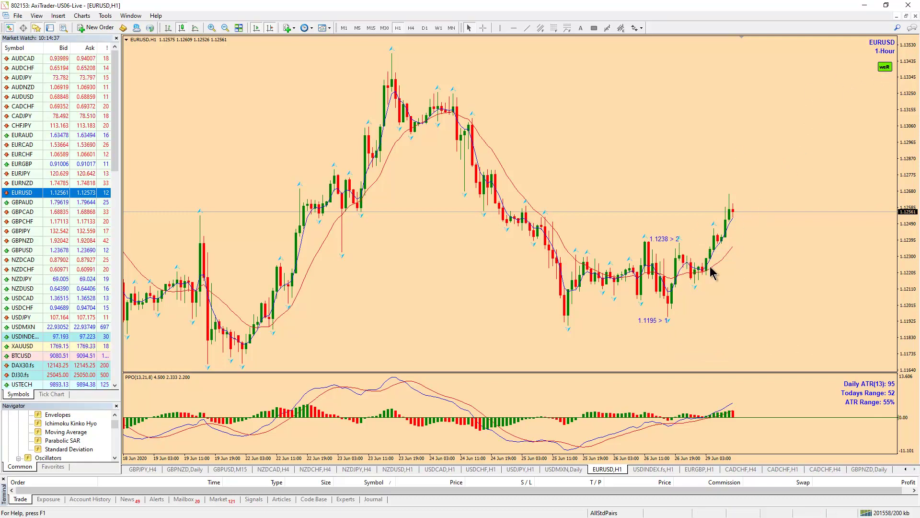
click(694, 287)
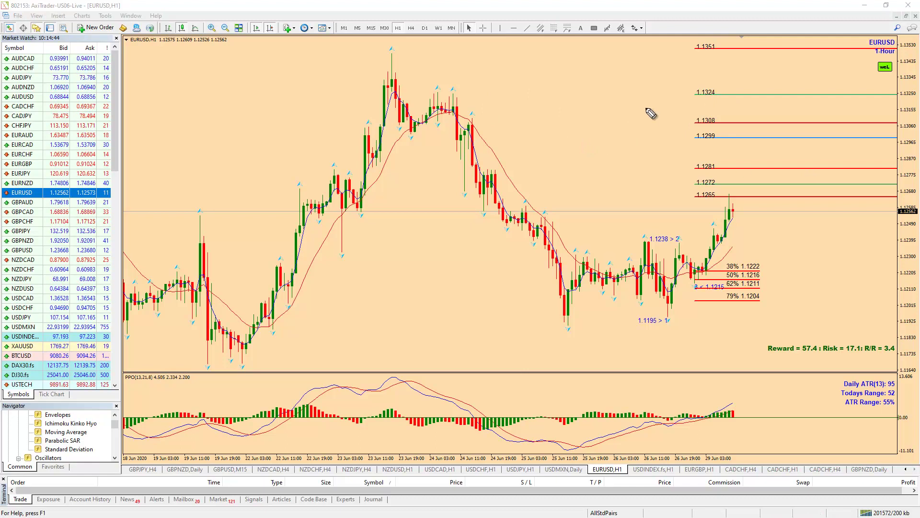
Step: Circle the 1.1324 target level, sketch a resistance zone from it back to the 24 June highs, and clear the ink
drag(735, 86, 748, 101)
mouse_move(434, 89)
mouse_down()
mouse_move(754, 89)
mouse_move(760, 114)
mouse_move(470, 116)
mouse_move(441, 93)
mouse_up()
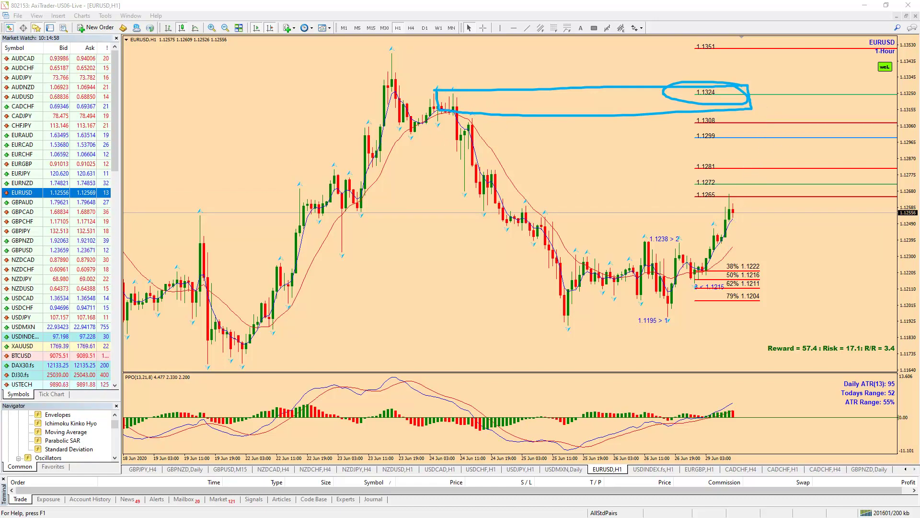
key(Escape)
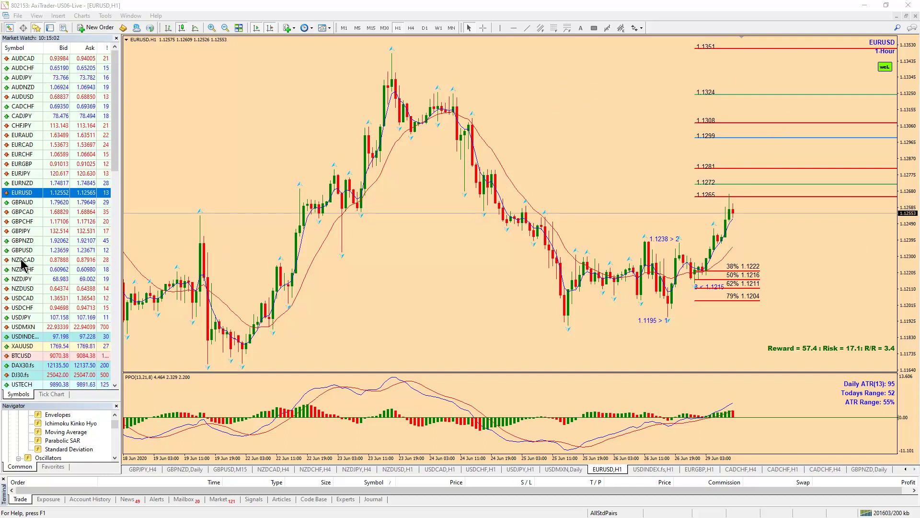
Step: Load GBPUSD into the chart in place of EURUSD and switch it to the monthly timeframe
drag(25, 251, 416, 171)
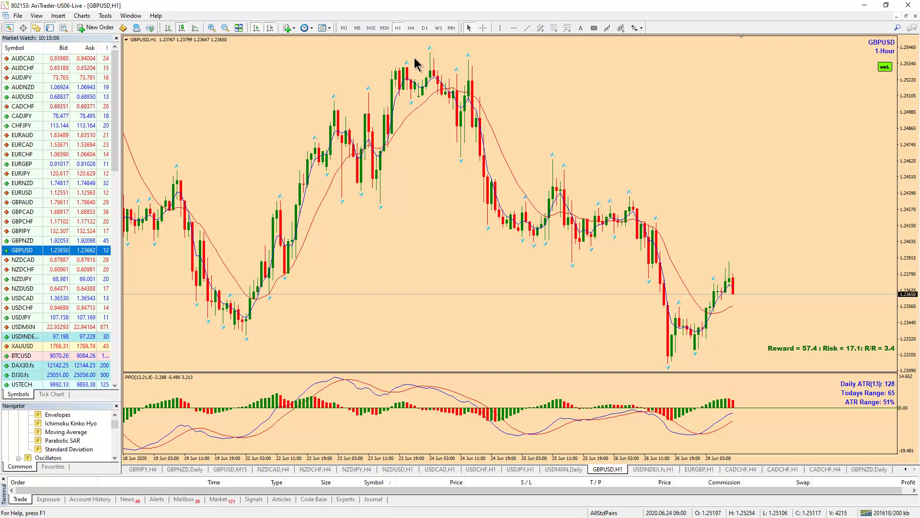
click(450, 29)
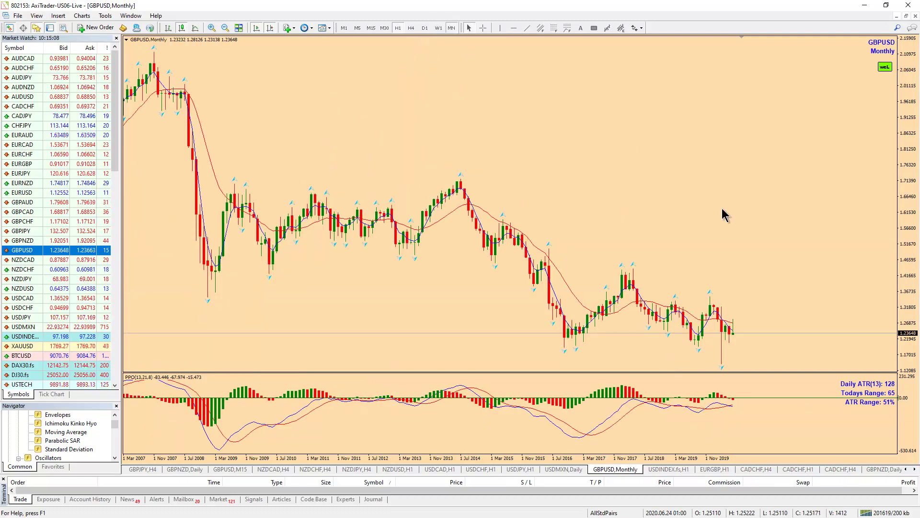
key(ctrl+2)
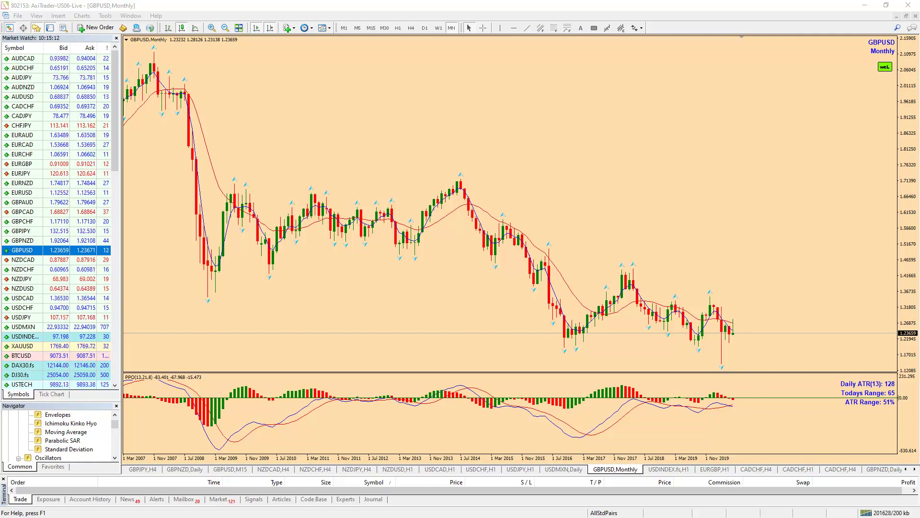
click(225, 27)
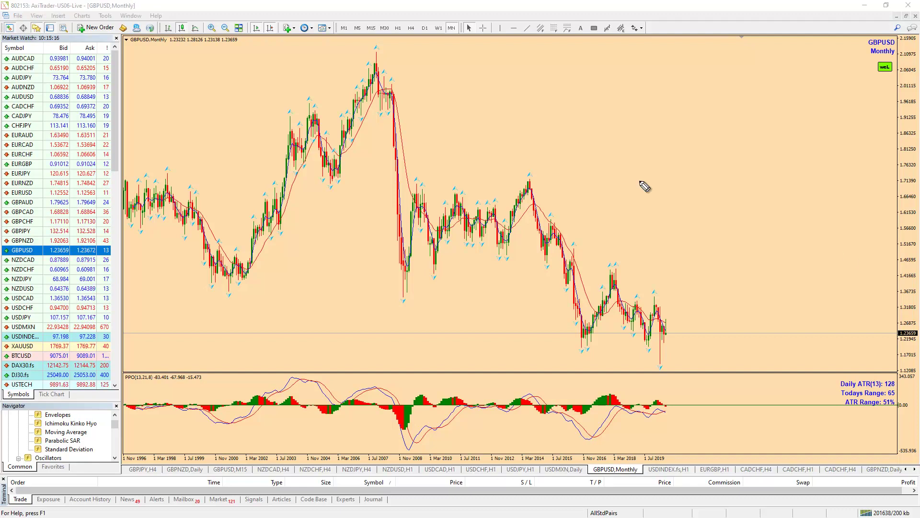
Step: Sketch the long-term falling wedge from the 2007 high with a short downward stroke from the current price, and clear the ink
drag(378, 55, 717, 339)
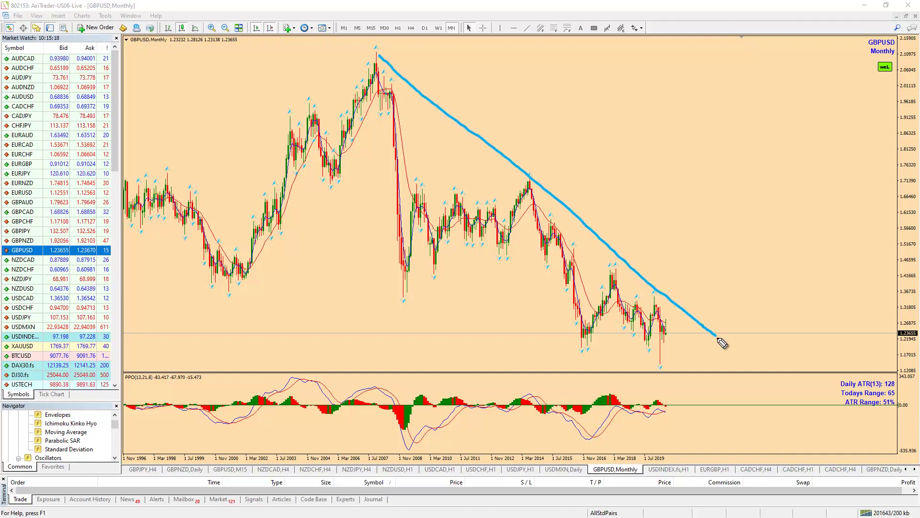
drag(384, 291, 673, 379)
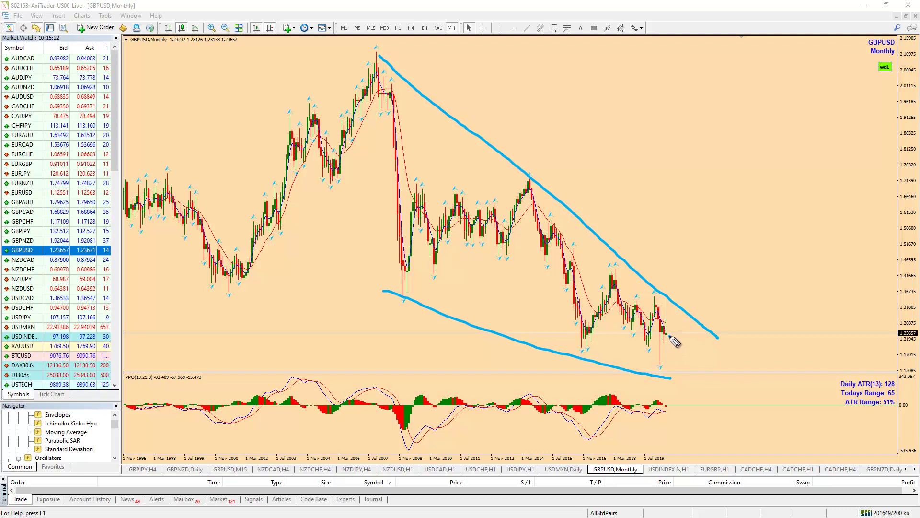
drag(679, 344, 689, 354)
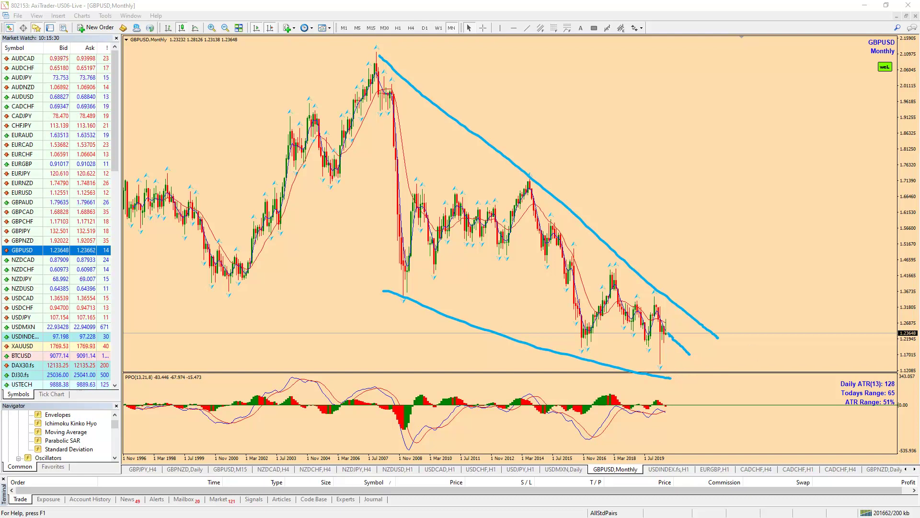
key(Escape)
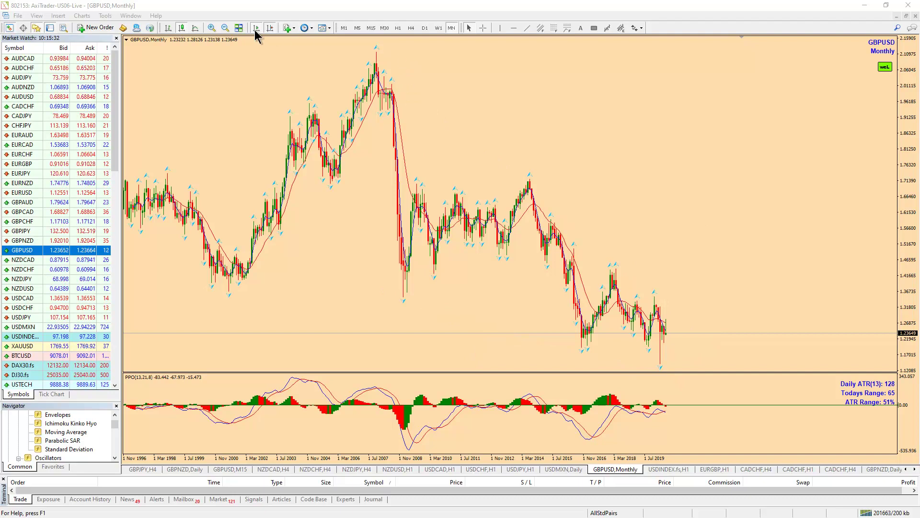
Step: View GBPUSD on the weekly timeframe, trace the swings down from the December 2019 high with a projected new decline, and clear the ink
click(212, 28)
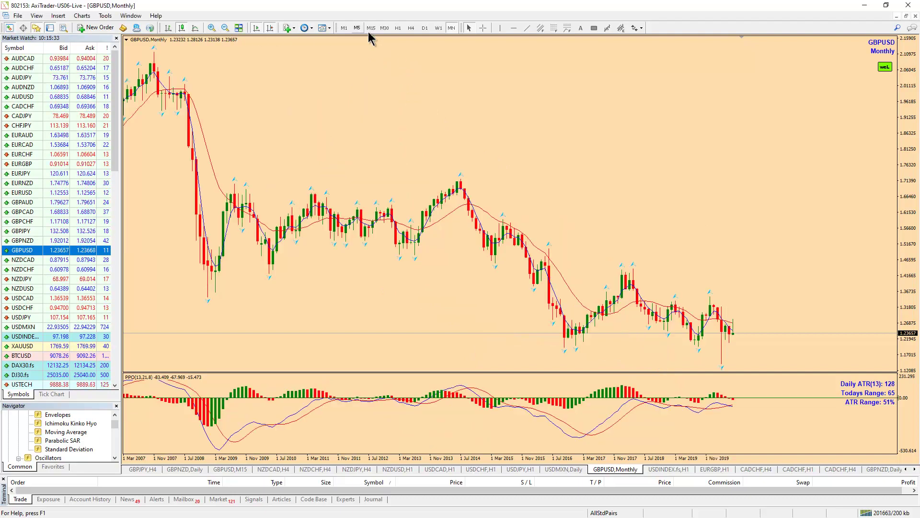
click(441, 29)
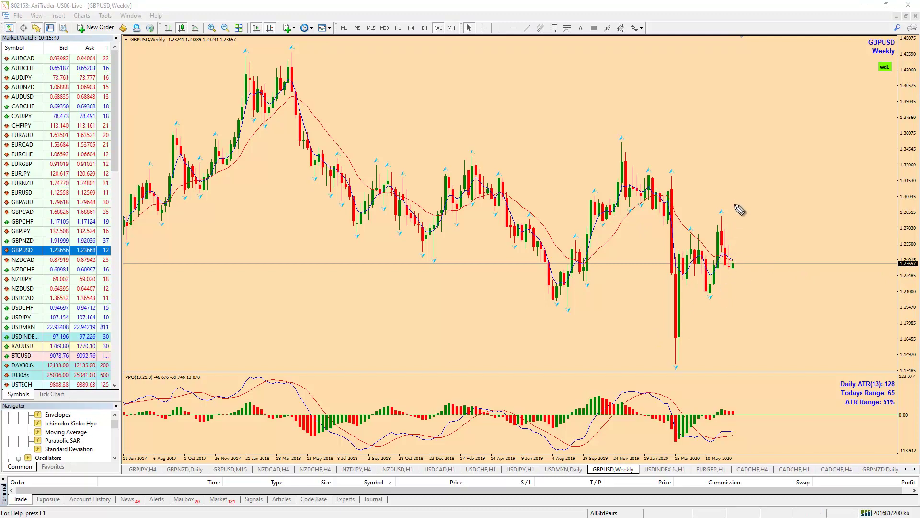
mouse_move(614, 141)
mouse_down()
mouse_move(645, 190)
mouse_move(690, 338)
mouse_move(721, 219)
mouse_up()
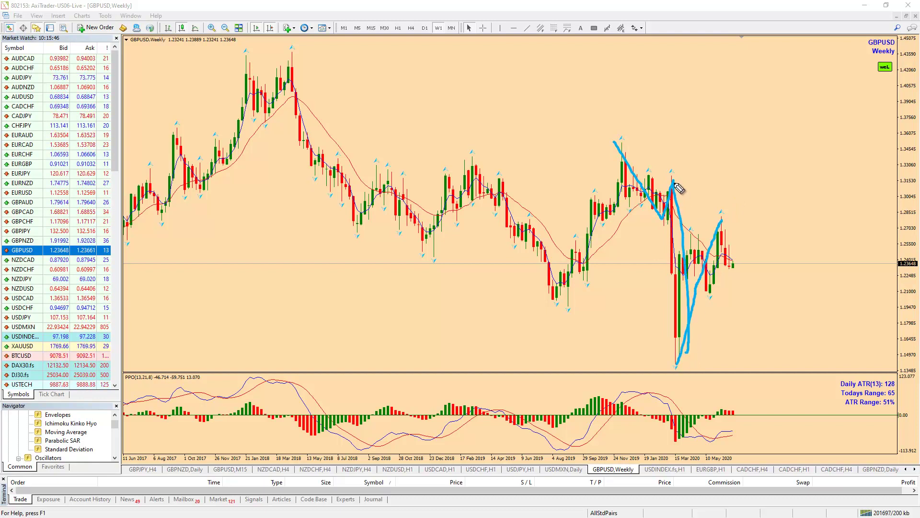
mouse_move(674, 182)
mouse_down()
mouse_move(674, 375)
mouse_move(722, 219)
mouse_move(746, 289)
mouse_up()
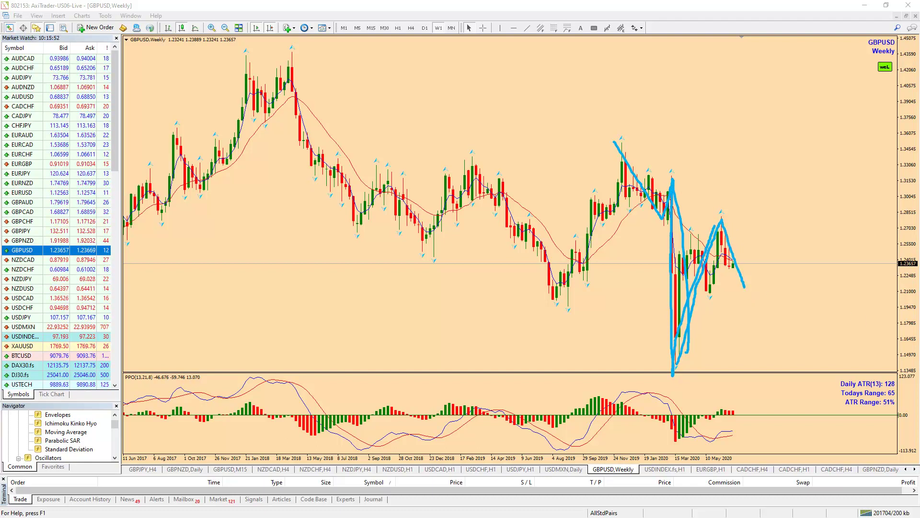
key(Escape)
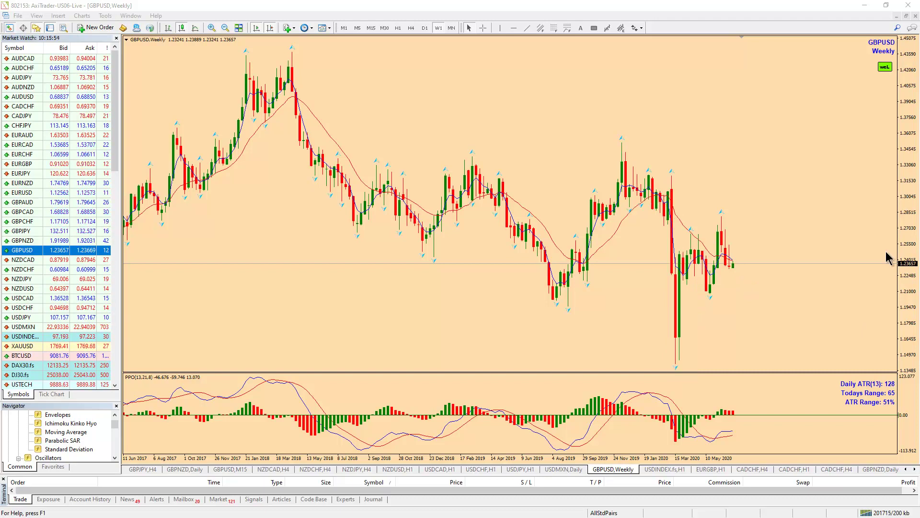
Step: View GBPUSD on the daily timeframe, trace and circle the turn at the June high, sketch a continued decline, and clear the ink
click(425, 27)
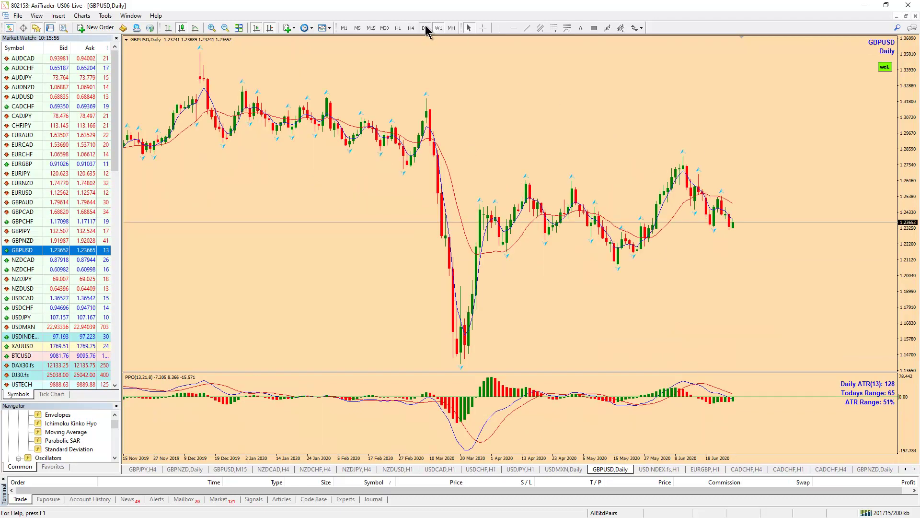
key(ctrl+2)
mouse_move(687, 171)
mouse_down()
mouse_move(693, 211)
mouse_move(704, 175)
mouse_move(683, 152)
mouse_move(717, 149)
mouse_up()
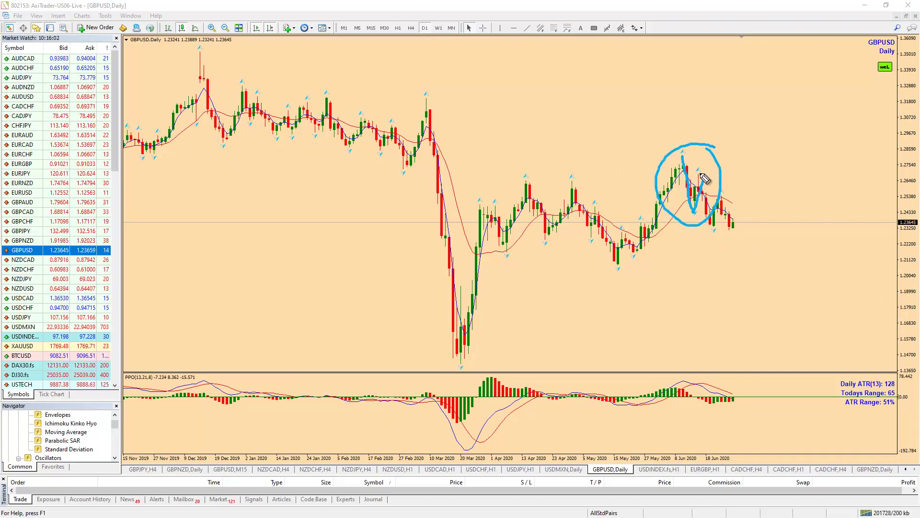
mouse_move(720, 224)
mouse_down()
mouse_move(724, 207)
mouse_move(749, 259)
mouse_up()
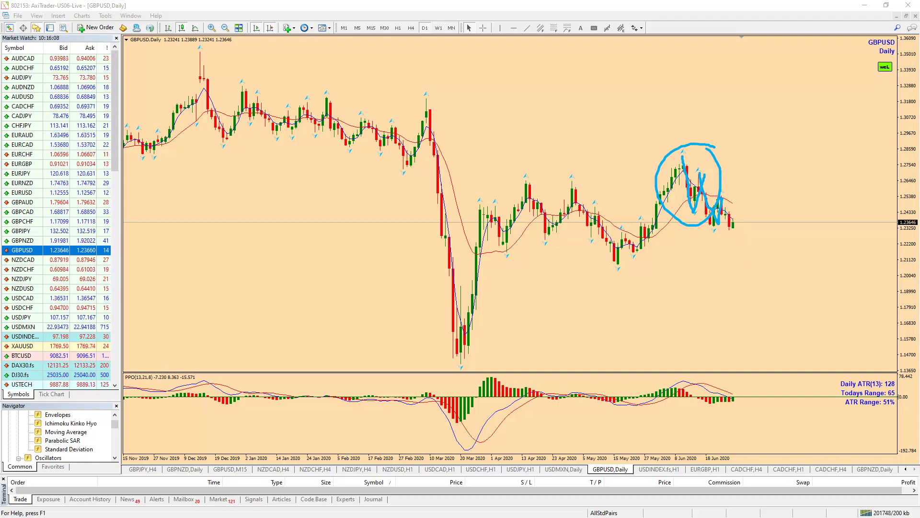
Step: View GBPUSD on the 4-hour timeframe, sketch the falling channel from the June high and its latest down leg, and clear the ink
click(412, 28)
key(ctrl+2)
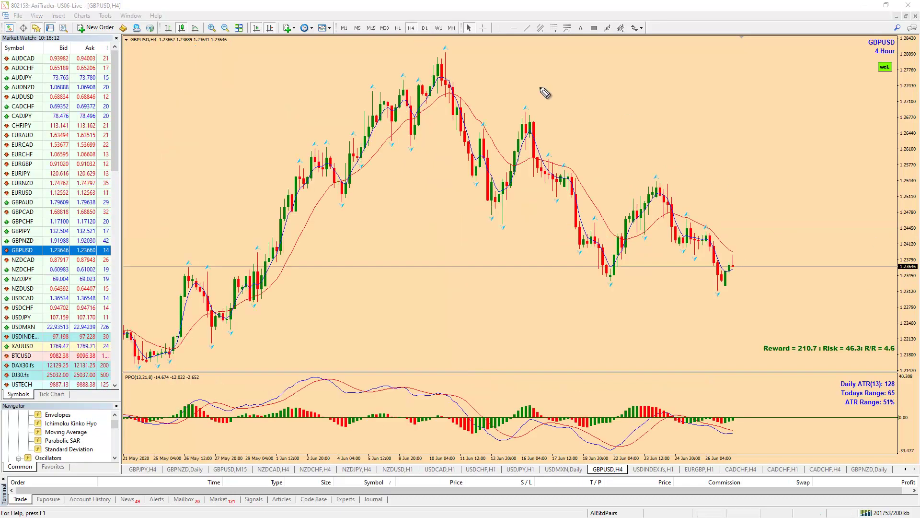
drag(454, 52, 768, 249)
drag(414, 171, 691, 329)
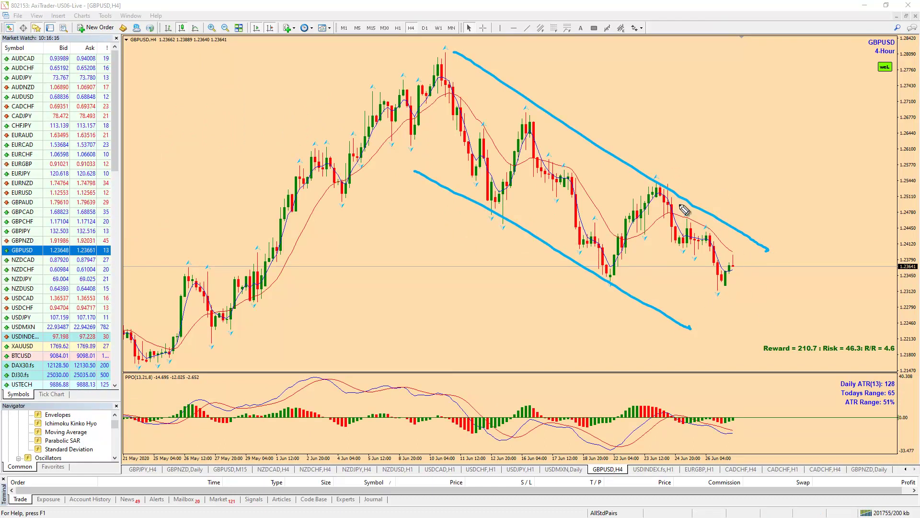
mouse_move(650, 186)
mouse_down()
mouse_move(690, 251)
mouse_move(710, 239)
mouse_move(720, 281)
mouse_up()
key(Escape)
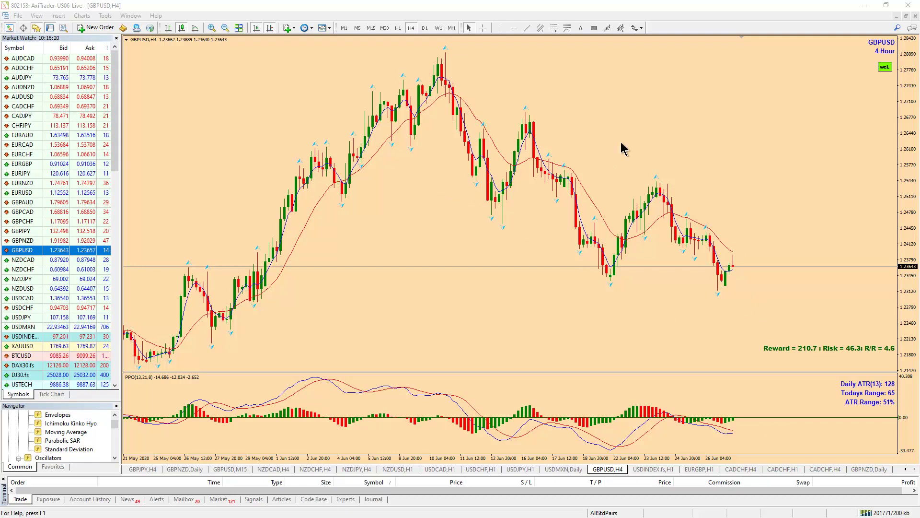
Step: View GBPUSD on the 1-hour timeframe, trace the swings from the 25 June high, circle the rebound, sketch a projected drop, and clear the ink
click(400, 28)
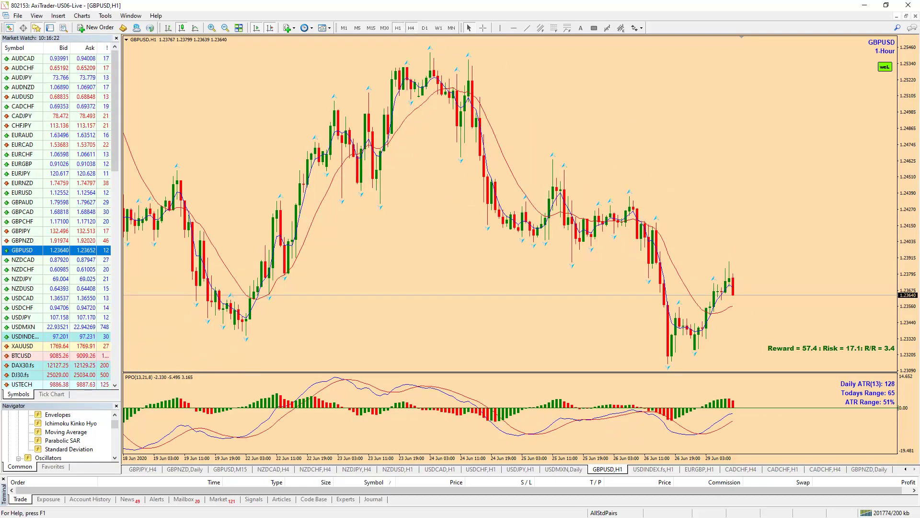
key(ctrl+2)
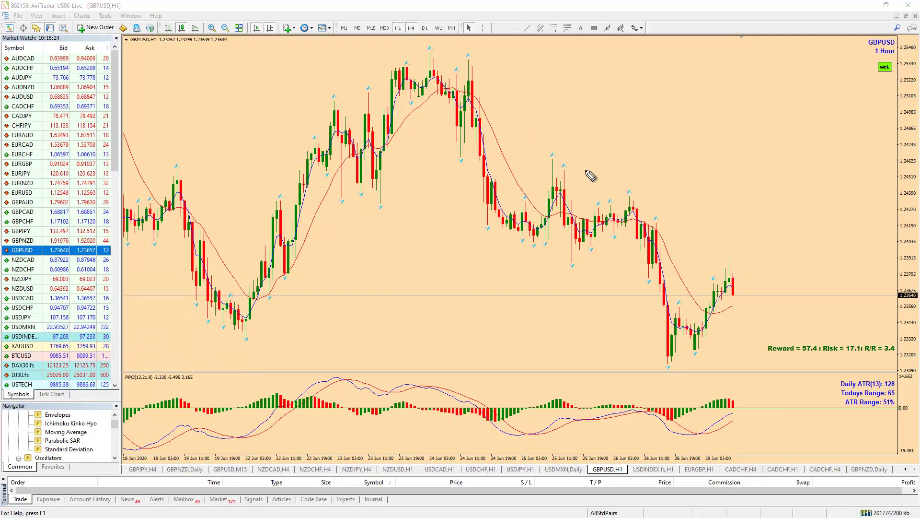
mouse_move(553, 157)
mouse_down()
mouse_move(594, 251)
mouse_move(640, 211)
mouse_move(662, 357)
mouse_move(736, 280)
mouse_up()
mouse_move(763, 249)
mouse_down()
mouse_move(743, 331)
mouse_move(764, 304)
mouse_move(817, 417)
mouse_move(815, 376)
mouse_move(795, 382)
mouse_up()
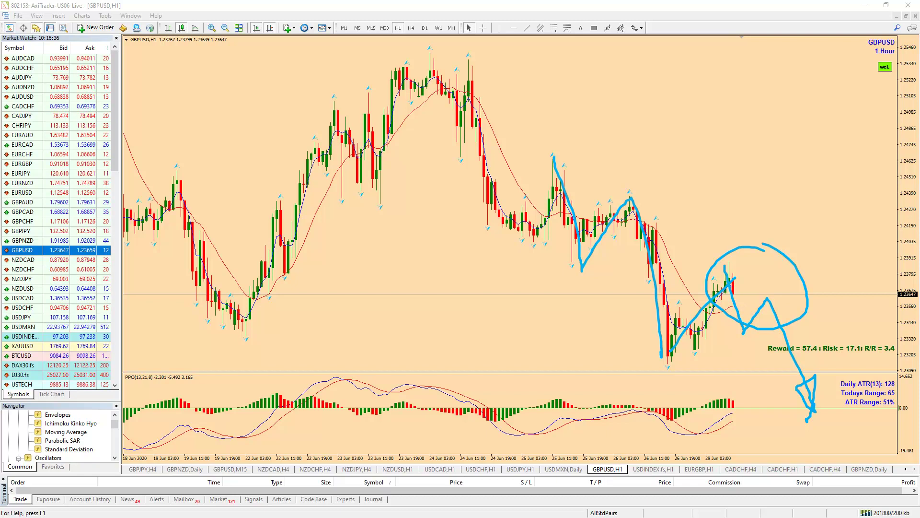
key(Escape)
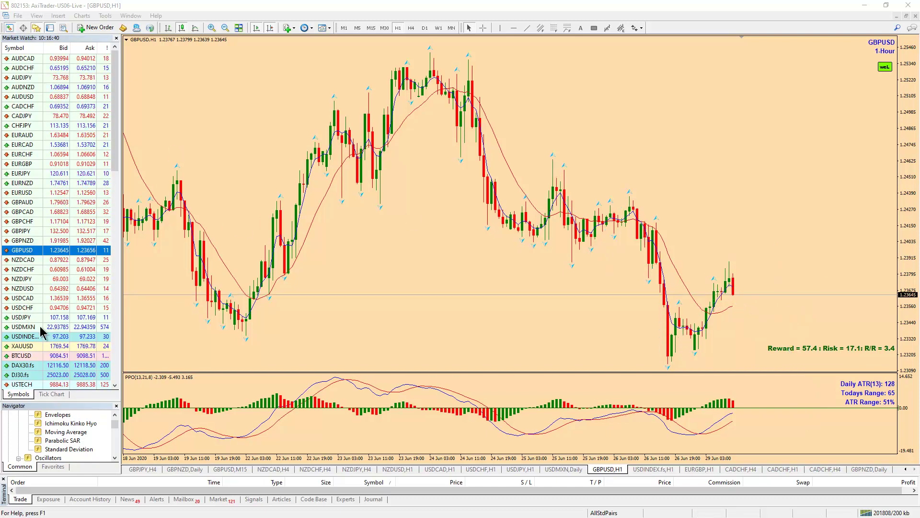
Step: View NZDUSD on the monthly timeframe, sketch the falling channel lines from the 2014 high, circle the latest candle, and clear the ink
drag(27, 288, 381, 227)
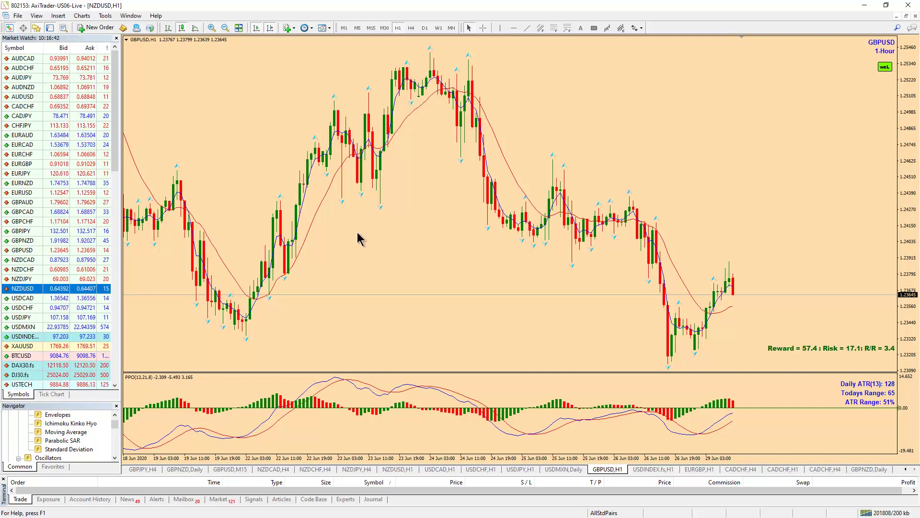
click(451, 28)
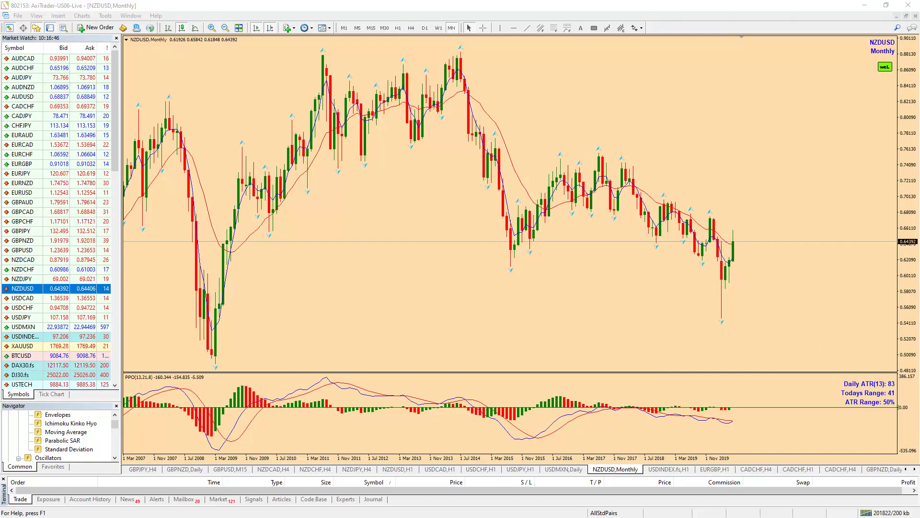
drag(456, 48, 777, 263)
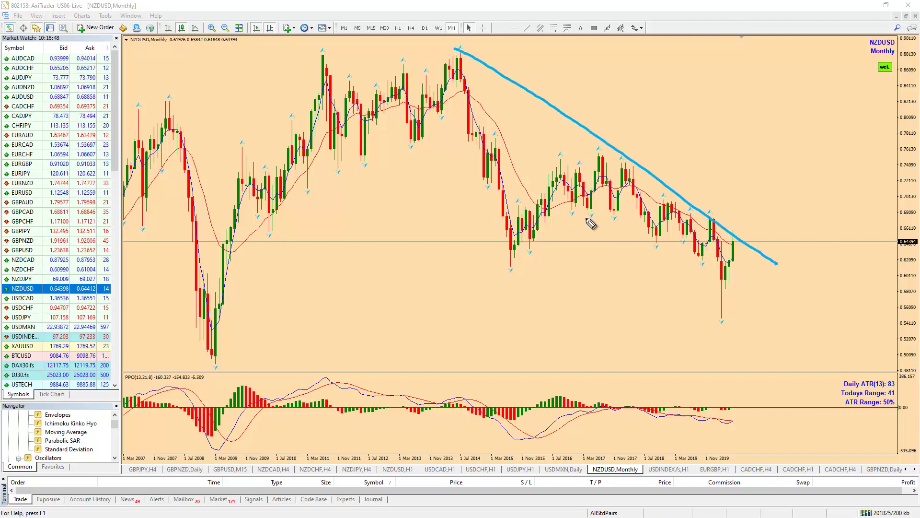
drag(495, 259, 796, 344)
drag(579, 205, 766, 300)
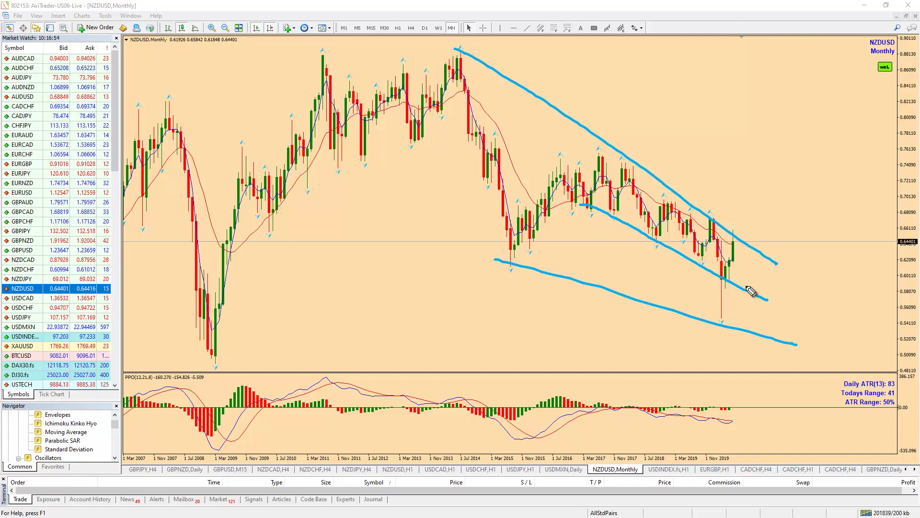
drag(733, 253, 736, 255)
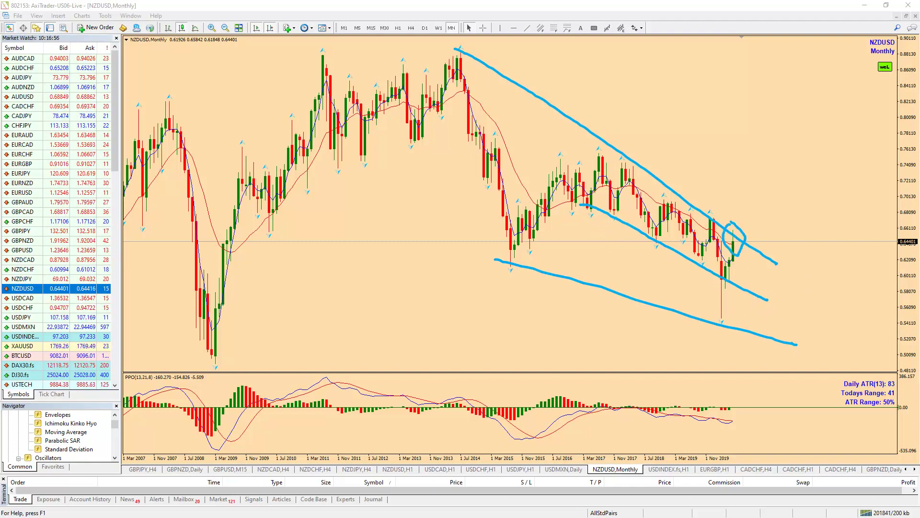
key(Escape)
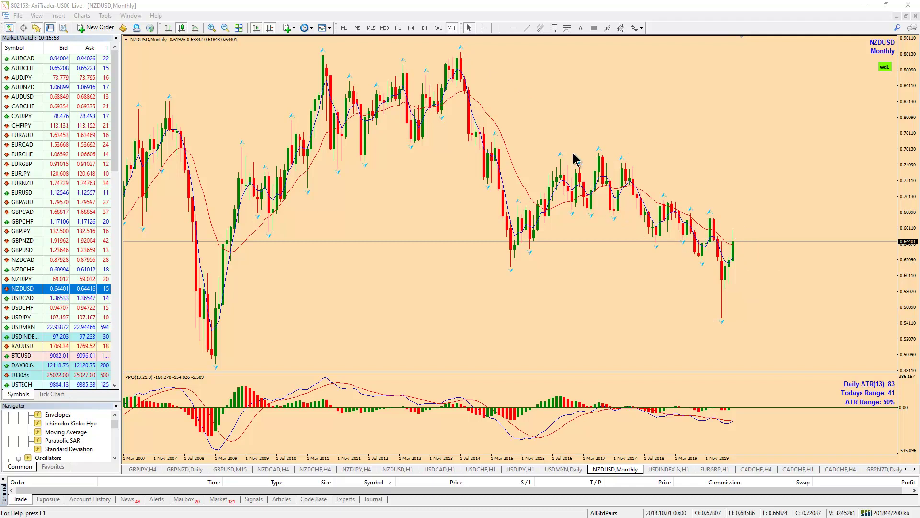
Step: View NZDUSD on the weekly timeframe, sketch the falling trendline, circle the price testing it with a projected break upward, and clear the ink
click(438, 28)
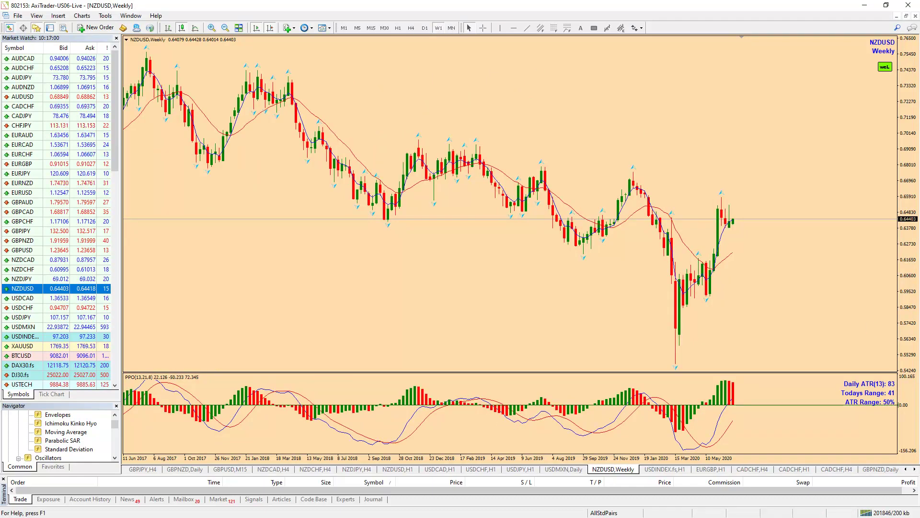
key(ctrl+shift+d)
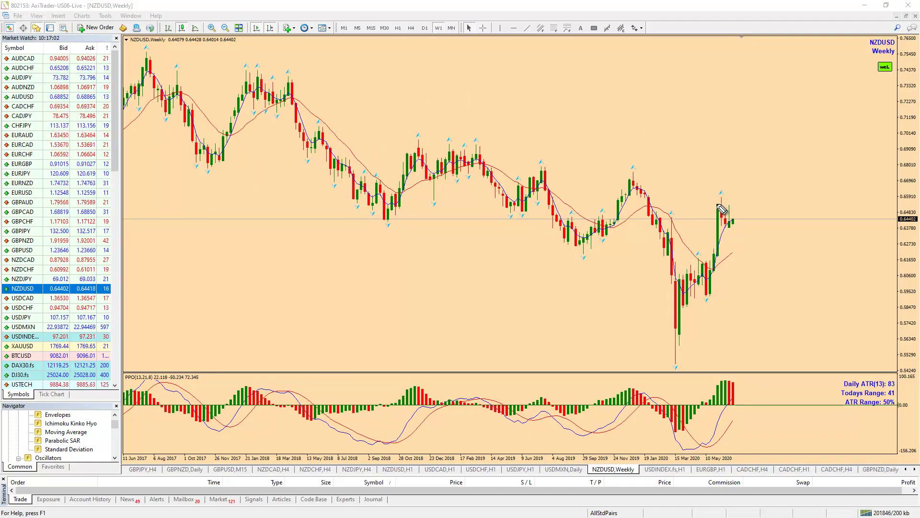
drag(243, 59, 810, 235)
mouse_move(718, 185)
mouse_down()
mouse_move(733, 239)
mouse_move(741, 183)
mouse_up()
drag(739, 223, 746, 166)
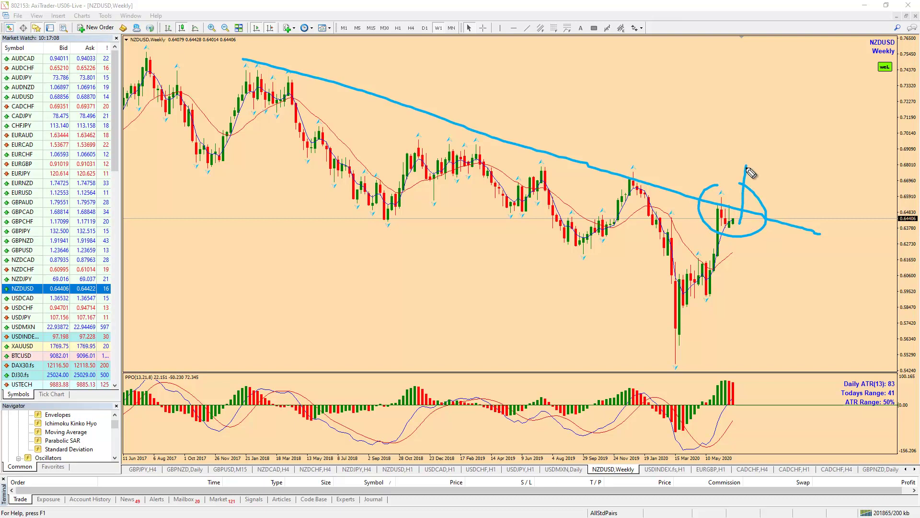
key(Escape)
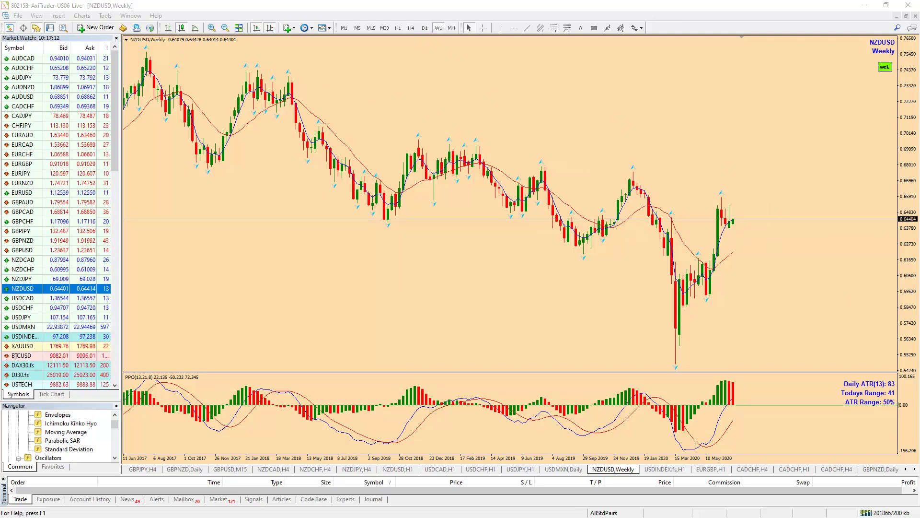
Step: View NZDUSD on the daily timeframe, trace the rise from mid-May, sketch the June triangle and a projected upward breakout, and clear the ink
click(425, 26)
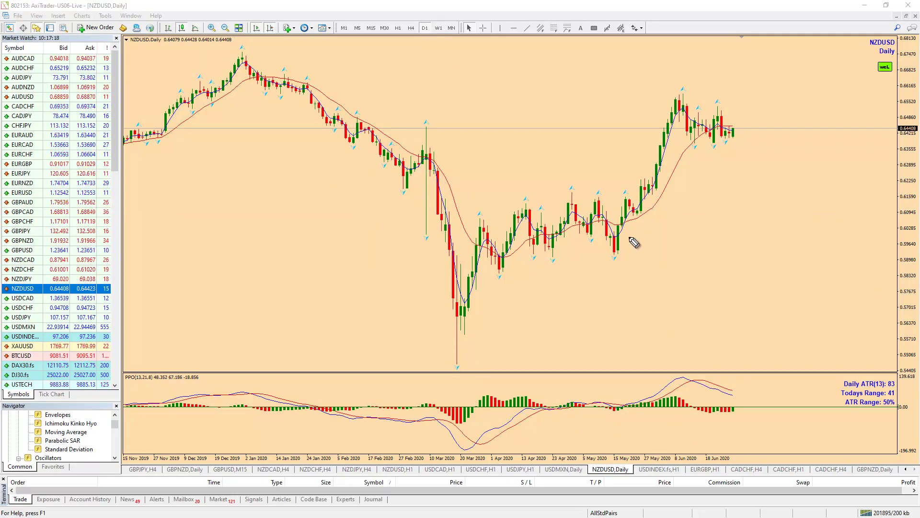
mouse_move(616, 254)
mouse_down()
mouse_move(626, 187)
mouse_move(642, 210)
mouse_move(677, 129)
mouse_move(736, 139)
mouse_up()
drag(677, 94, 743, 124)
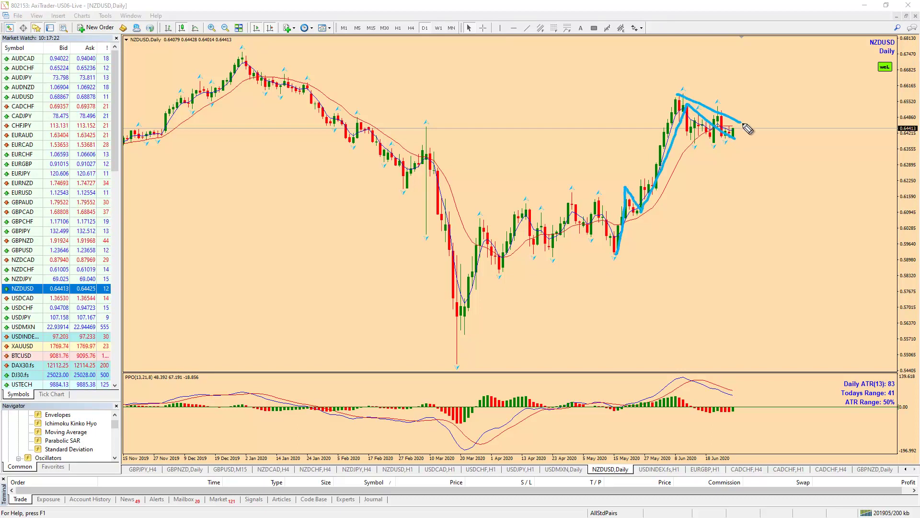
mouse_move(670, 142)
mouse_down()
mouse_move(755, 139)
mouse_move(764, 74)
mouse_up()
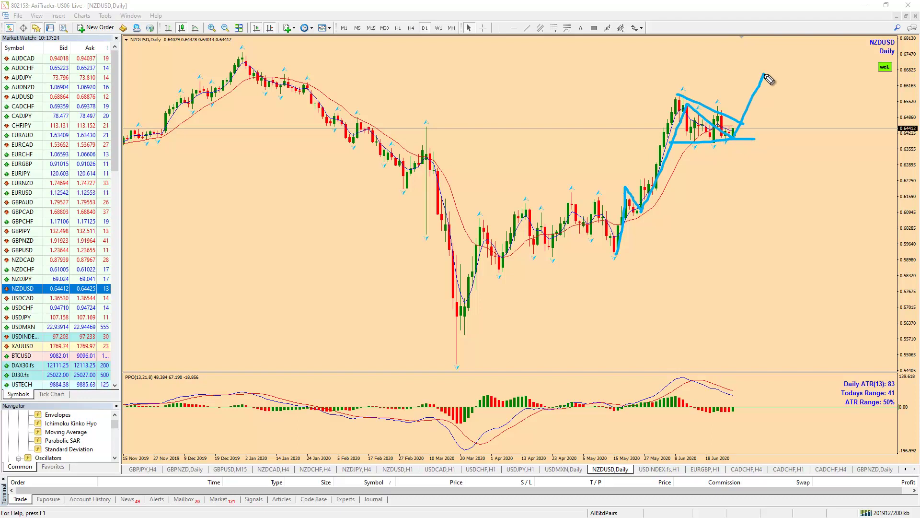
drag(220, 55, 805, 58)
key(ctrl+z)
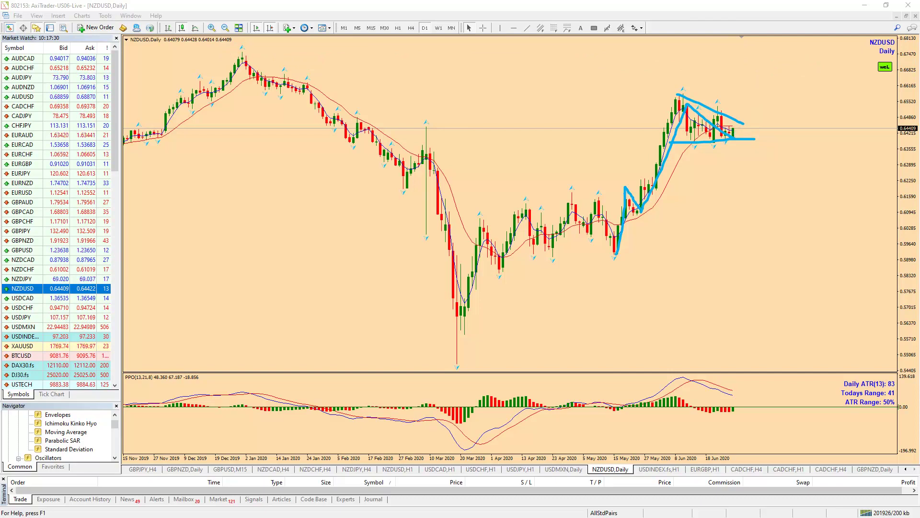
key(Escape)
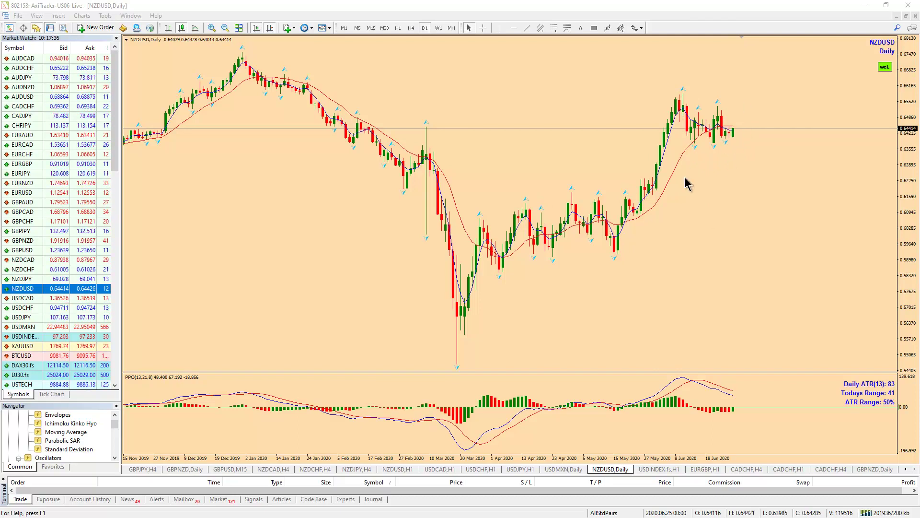
Step: View NZDUSD on the 4-hour timeframe, sketch the falling resistance, flat support and an upward breakout arrow, and clear the ink
click(413, 27)
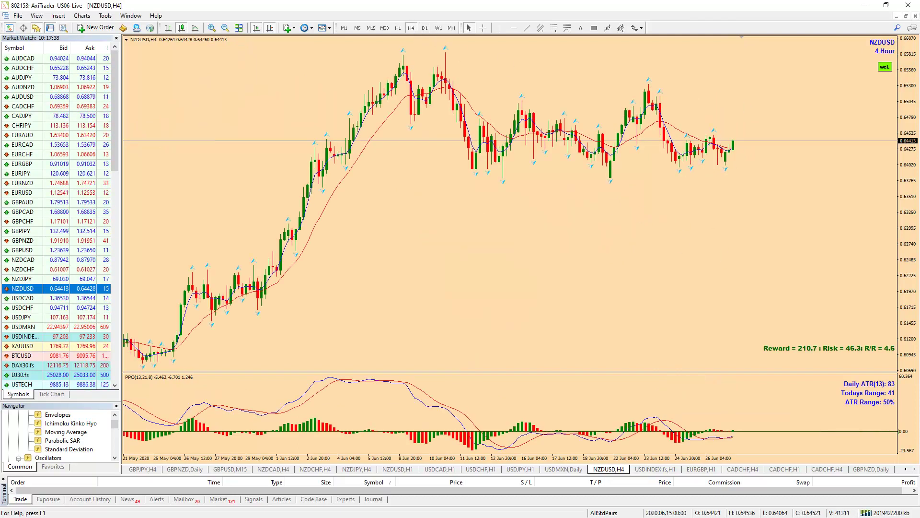
drag(402, 49, 821, 103)
drag(439, 176, 541, 174)
drag(613, 176, 880, 172)
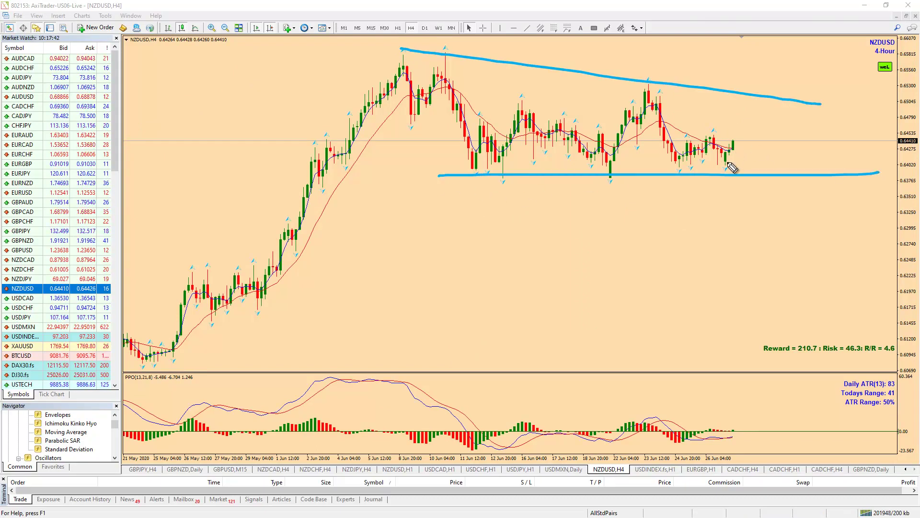
mouse_move(727, 164)
mouse_down()
mouse_move(800, 55)
mouse_move(793, 88)
mouse_move(801, 54)
mouse_up()
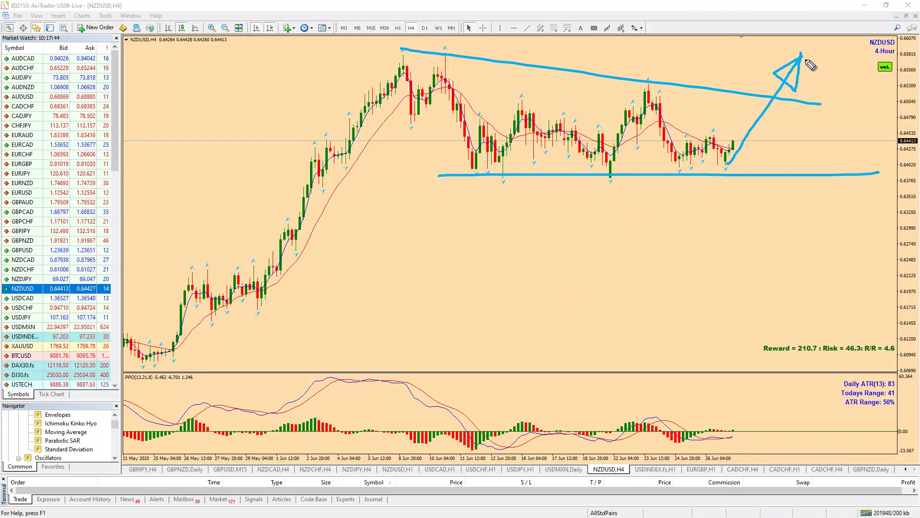
key(Escape)
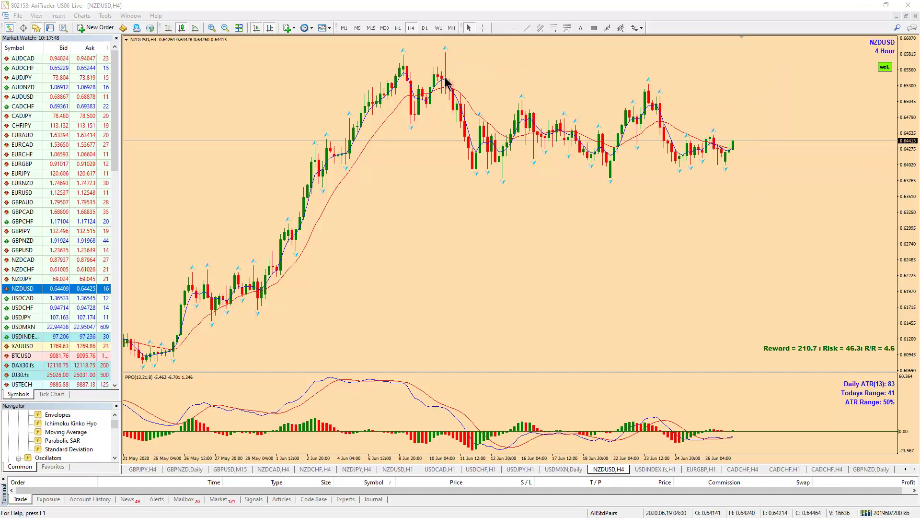
Step: View NZDUSD on the 1-hour timeframe, trace the swings from the latest 26 June low with a projected rise, and clear the ink
click(398, 27)
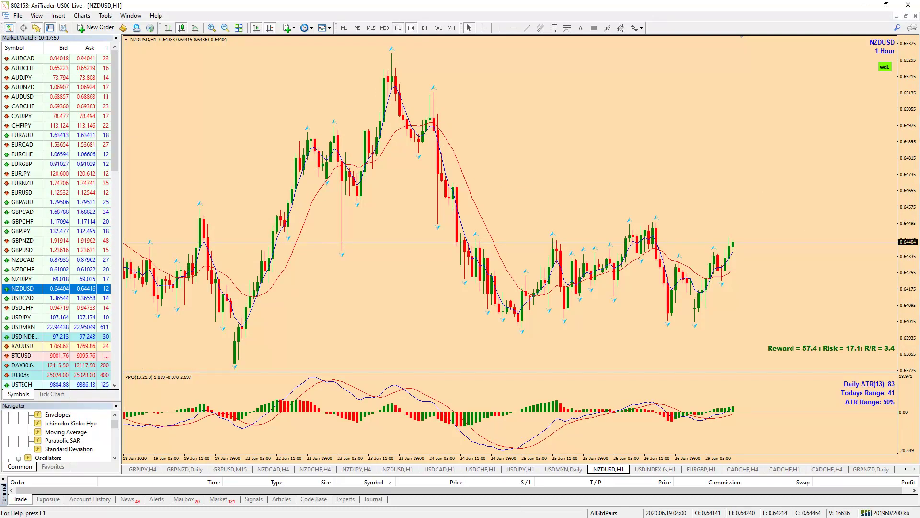
key(ctrl+2)
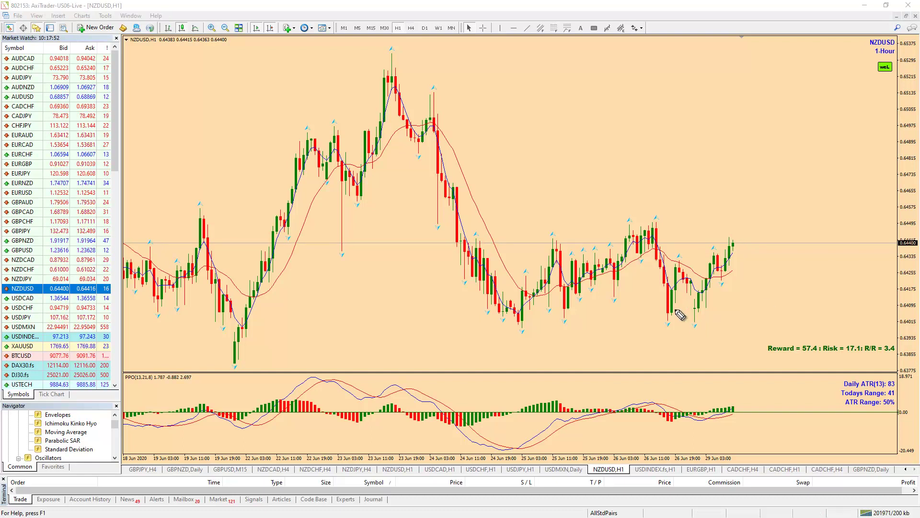
mouse_move(691, 326)
mouse_down()
mouse_move(716, 259)
mouse_move(727, 284)
mouse_move(796, 109)
mouse_up()
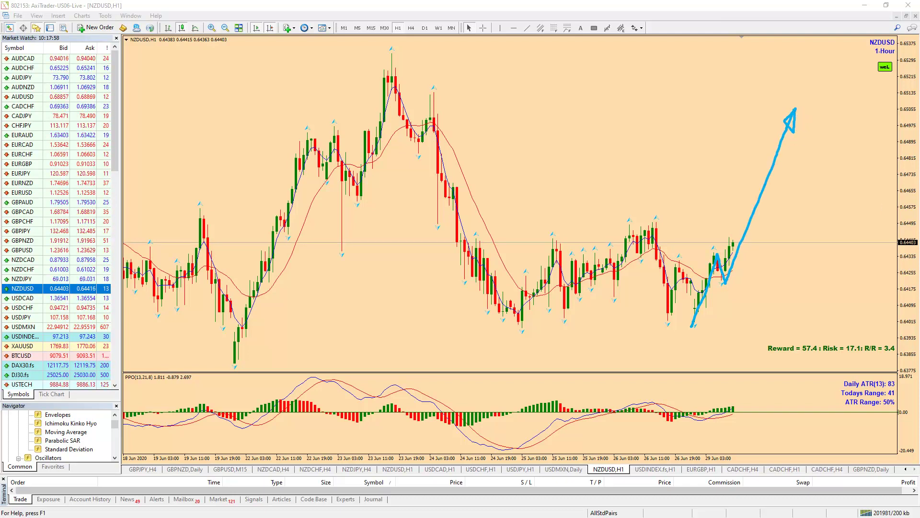
key(Escape)
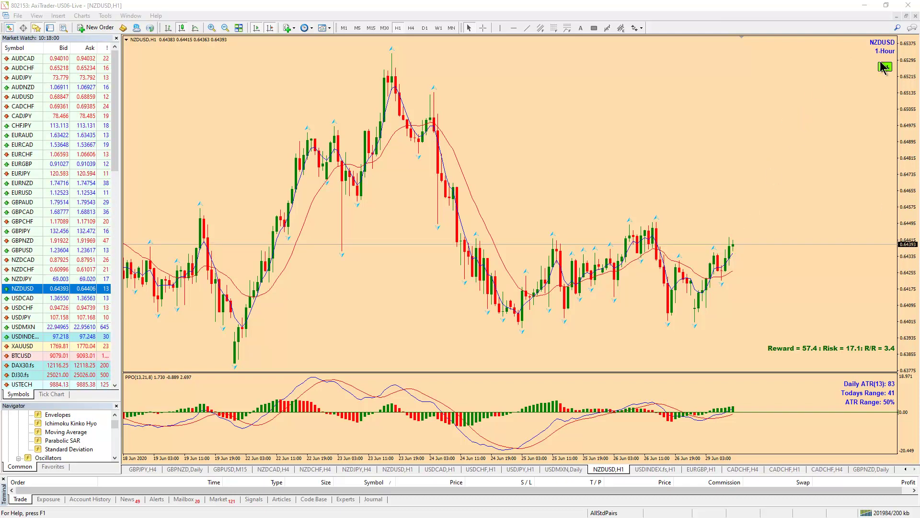
Step: Plot NZDUSD wave target levels from the 0.6401 low, the 0.6435 high and the 0.6422 pullback low
click(696, 326)
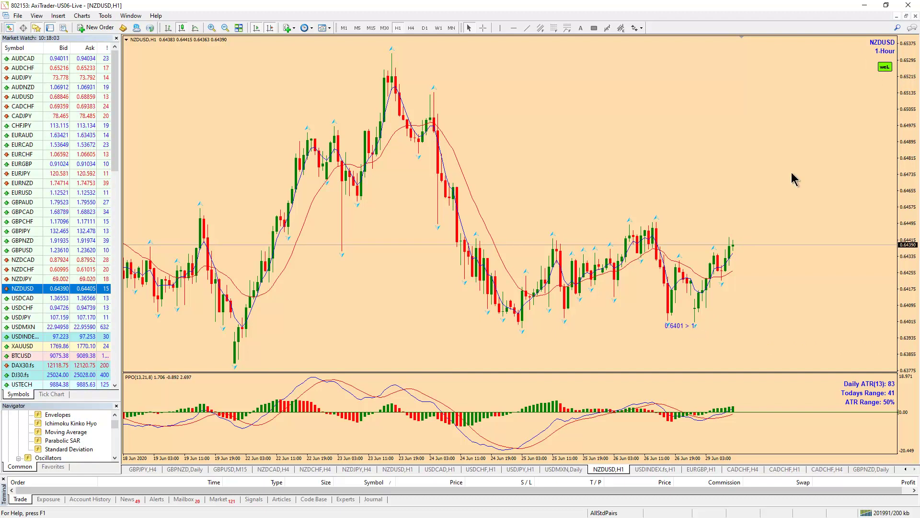
click(714, 250)
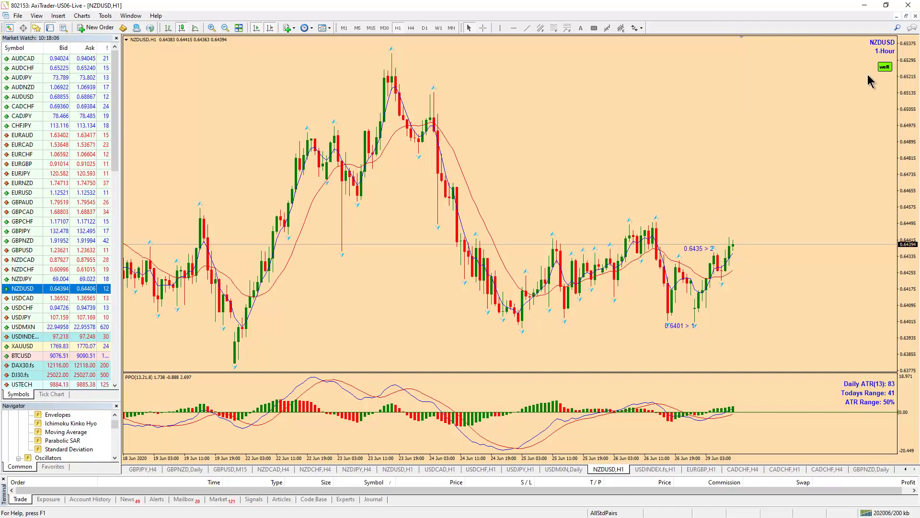
click(723, 286)
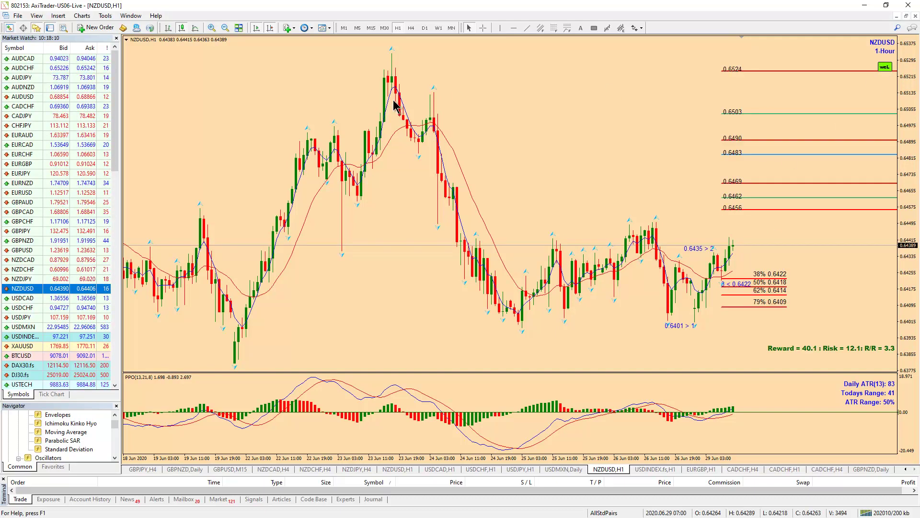
Step: Circle the 0.6524 and 0.6503 targets, box the resistance zone extending from the 24 June high, and clear the ink
scroll(762, 88, up, 1)
scroll(762, 89, down, 1)
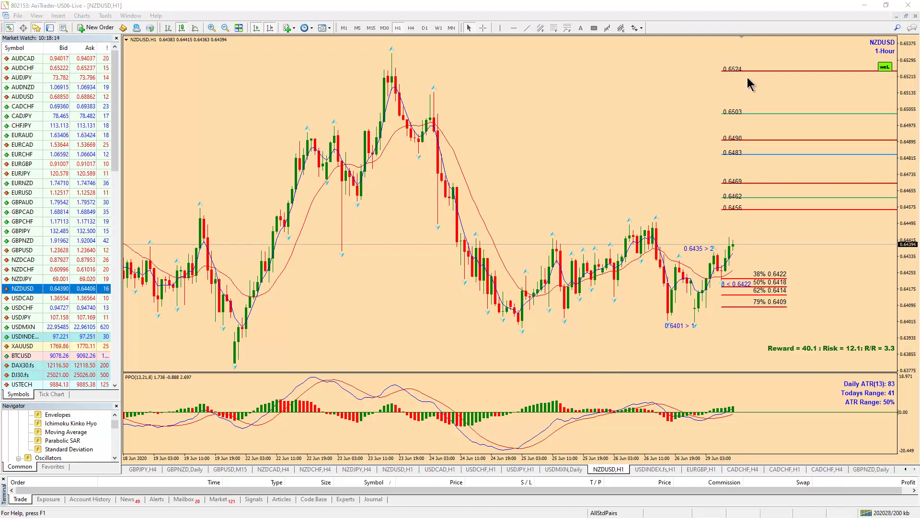
drag(736, 65, 750, 81)
mouse_move(431, 93)
mouse_down()
mouse_move(758, 99)
mouse_move(772, 123)
mouse_move(456, 127)
mouse_move(429, 91)
mouse_up()
mouse_move(767, 103)
mouse_down()
mouse_move(764, 127)
mouse_move(766, 102)
mouse_up()
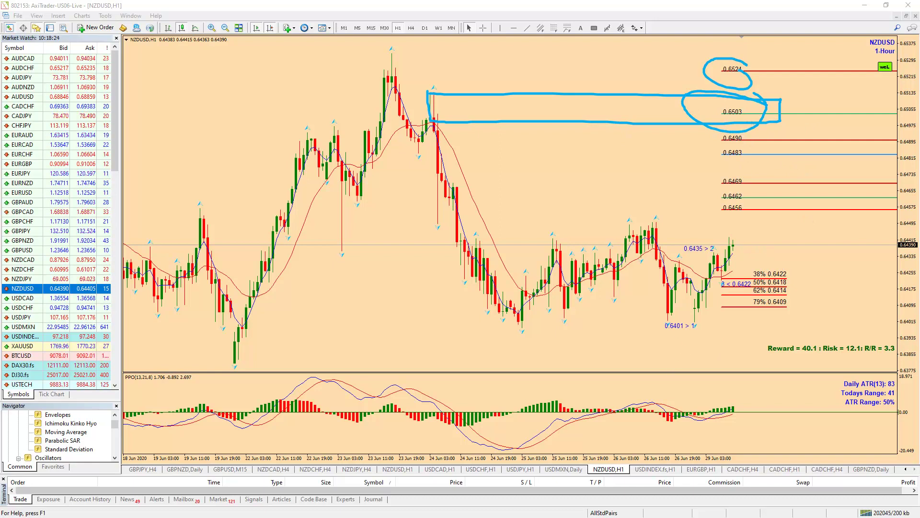
key(Escape)
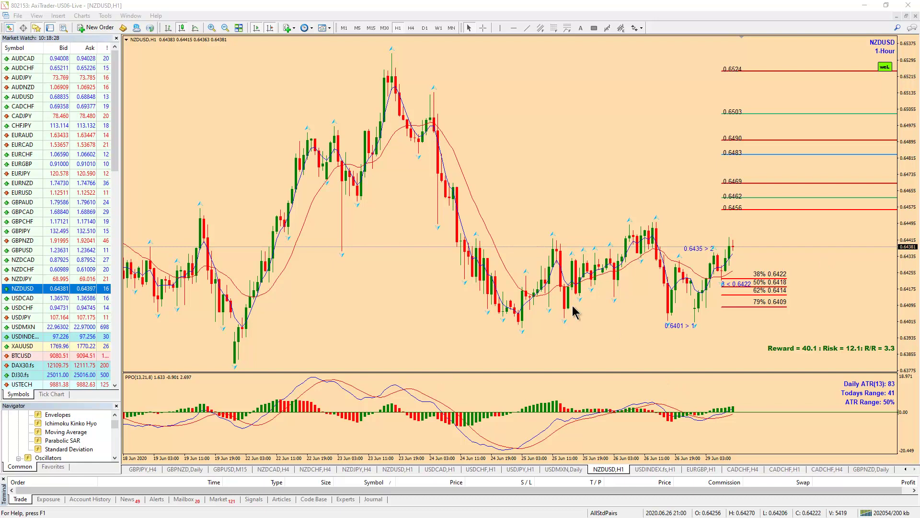
Step: View USDCAD on the monthly timeframe, sketch the rising trendline under the lows from 2011, and clear the ink
drag(23, 299, 403, 221)
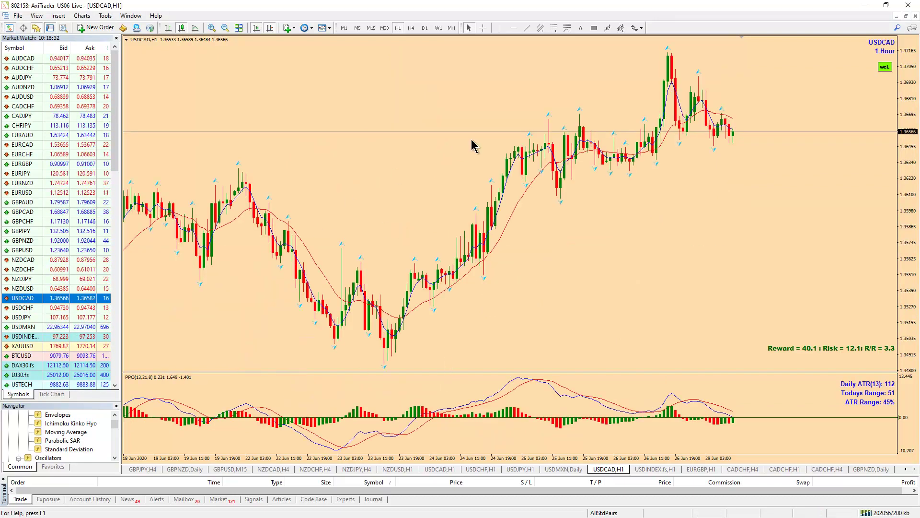
click(451, 29)
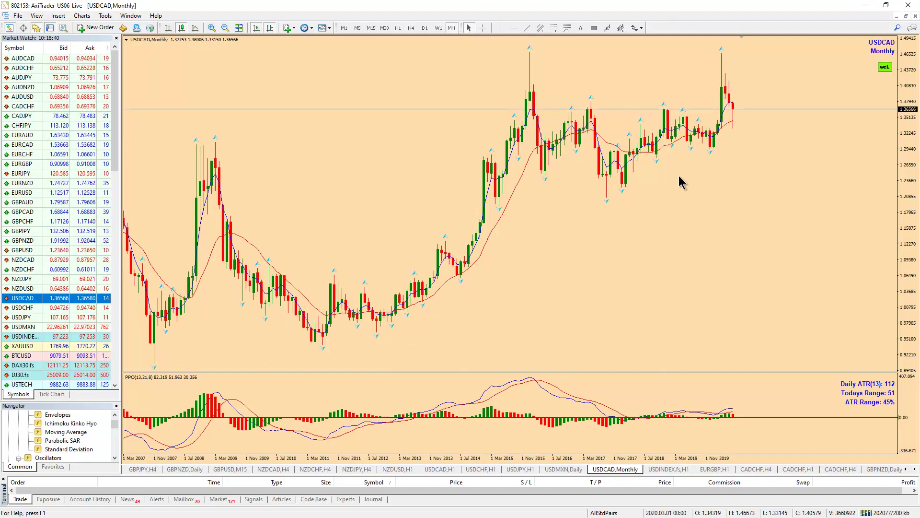
key(ctrl+shift+3)
drag(321, 366, 788, 110)
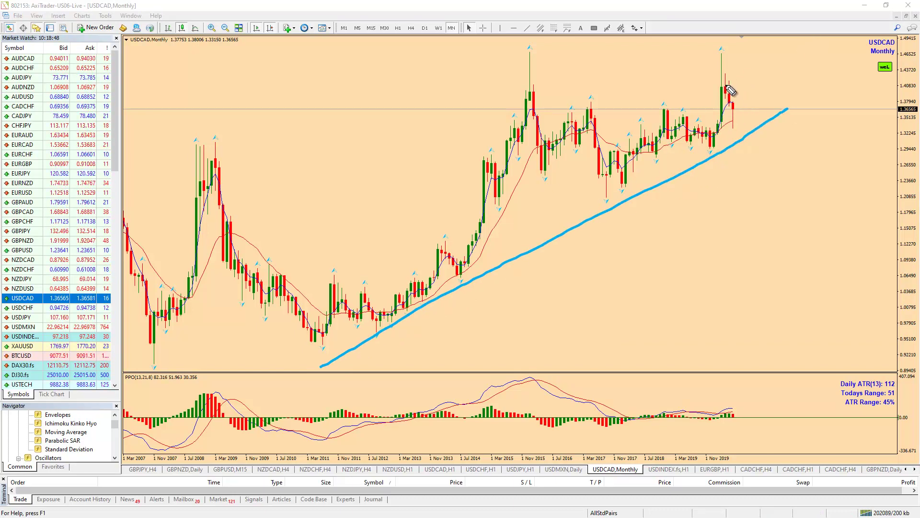
key(Escape)
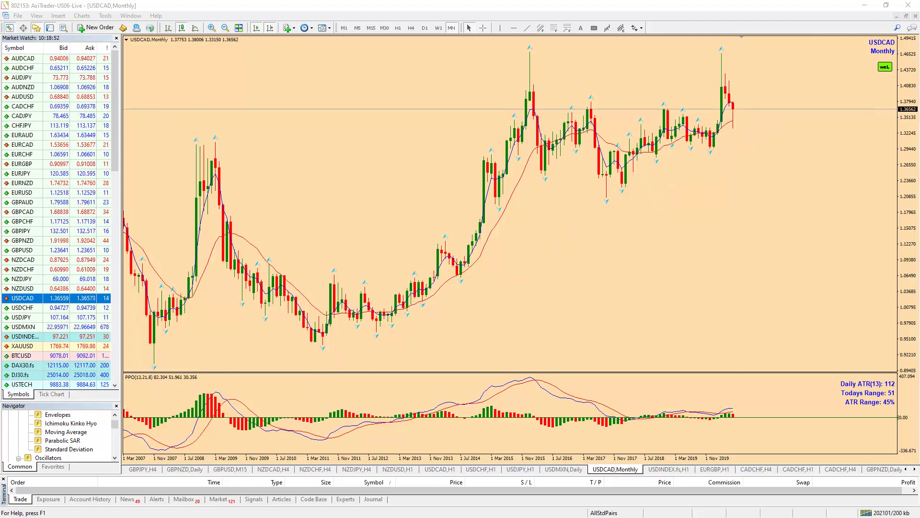
Step: View USDCAD on weekly then daily, sketch the support line at the June low and the swings with a projected drop below it, and clear the ink
click(437, 28)
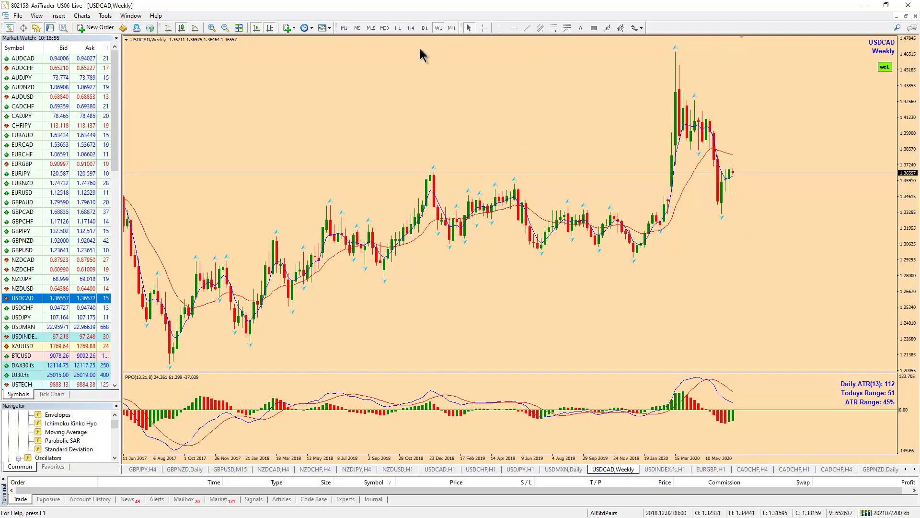
click(425, 28)
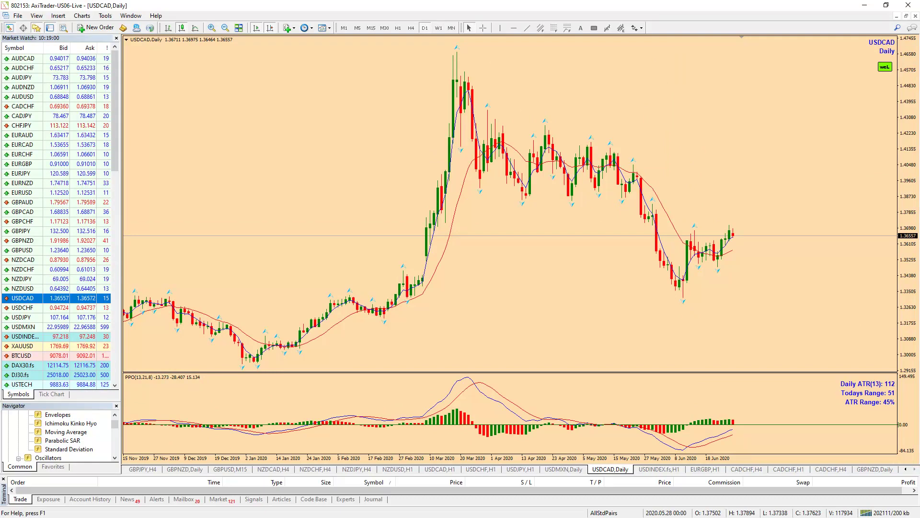
drag(407, 295, 740, 300)
mouse_move(685, 298)
mouse_down()
mouse_move(697, 241)
mouse_move(718, 263)
mouse_up()
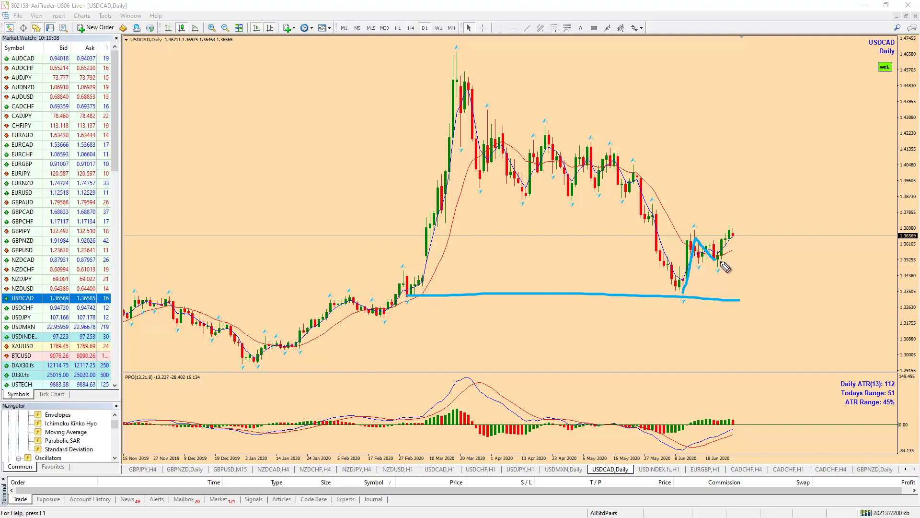
drag(741, 222, 764, 315)
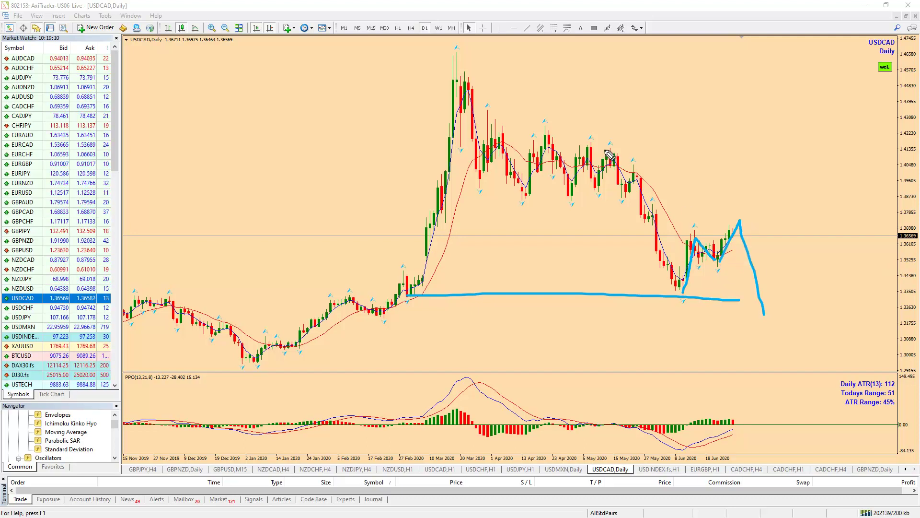
mouse_move(624, 190)
mouse_down()
mouse_move(643, 175)
mouse_move(683, 291)
mouse_move(746, 240)
mouse_up()
drag(655, 296, 846, 296)
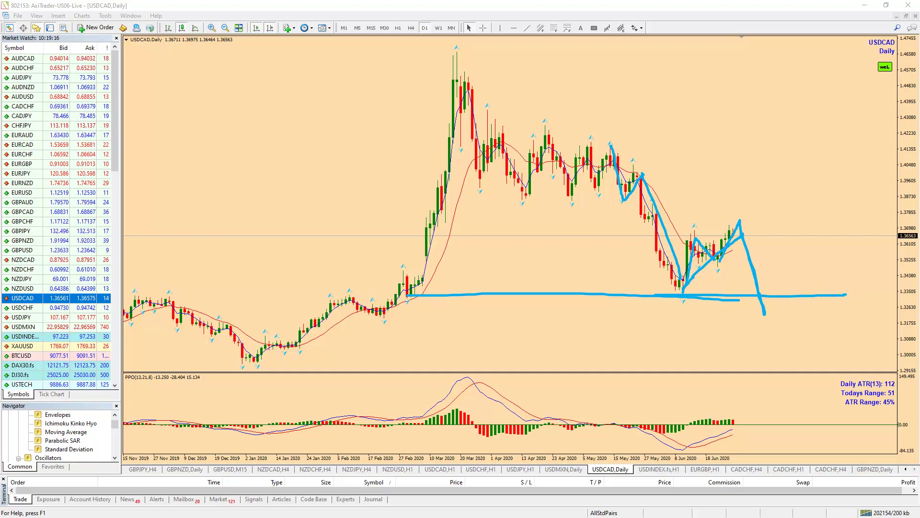
key(Escape)
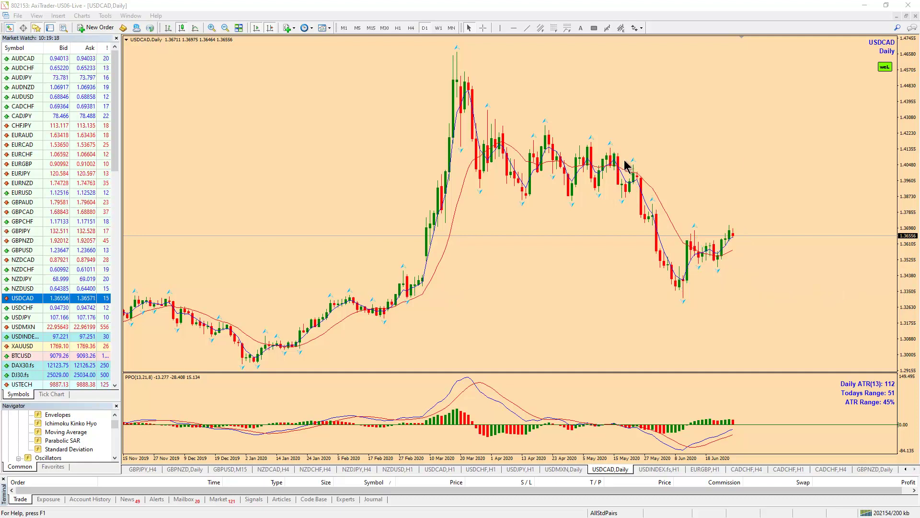
Step: View USDCAD on the 4-hour timeframe, sketch a short mark beyond the latest candles, and clear the ink
click(411, 28)
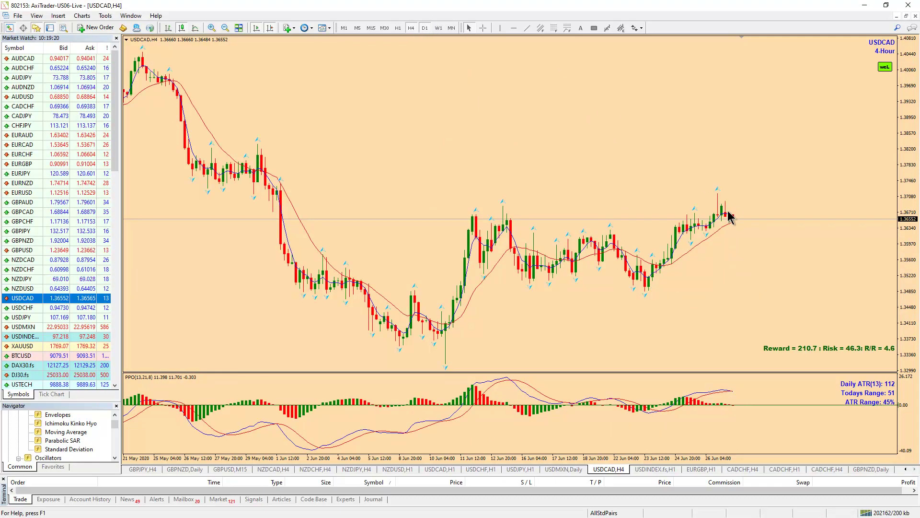
key(ctrl+2)
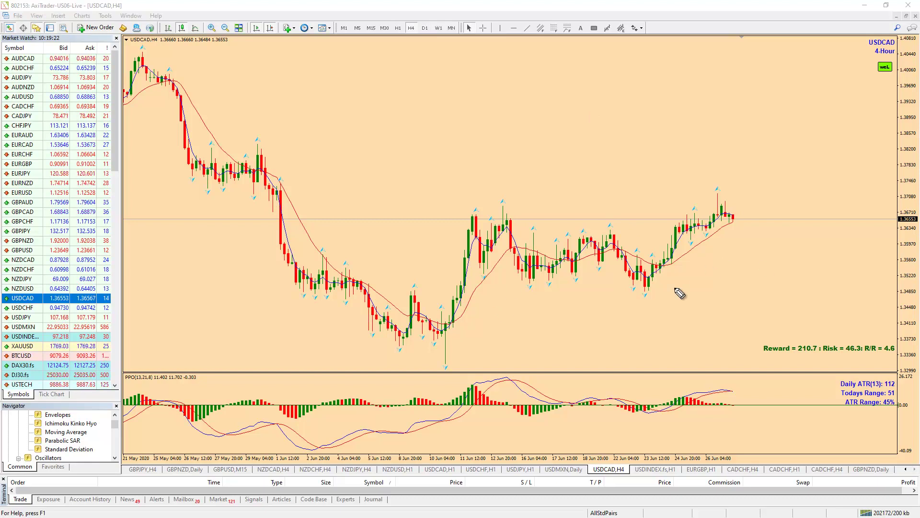
mouse_move(755, 181)
mouse_down()
mouse_move(691, 203)
mouse_move(760, 194)
mouse_up()
key(Escape)
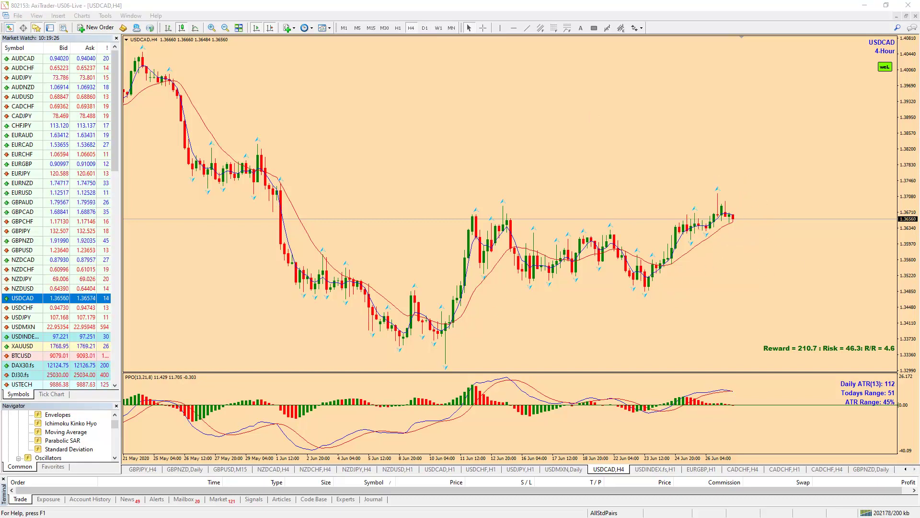
Step: View USDCAD on the 1-hour timeframe, trace the rise from the 23 June low and the projected fall from the peak, and clear the ink
click(399, 28)
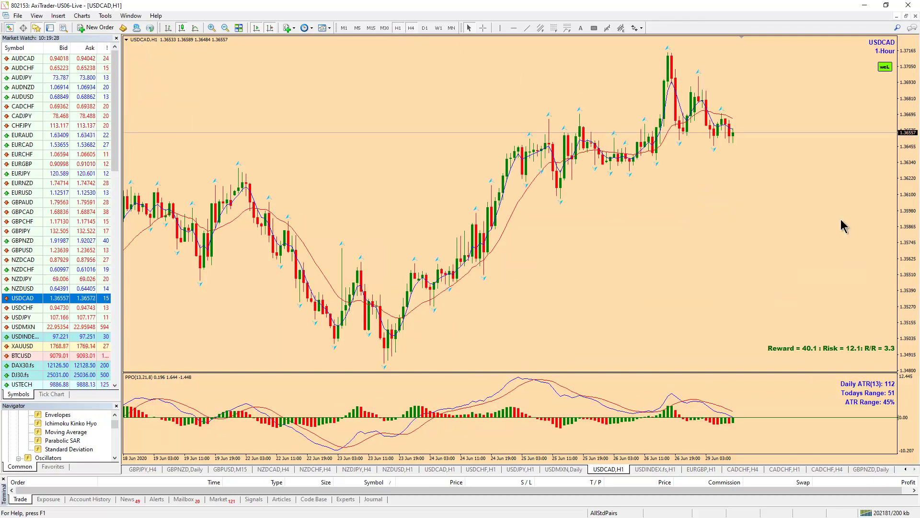
mouse_move(663, 51)
mouse_down()
mouse_move(683, 133)
mouse_move(711, 75)
mouse_move(712, 99)
mouse_move(698, 86)
mouse_move(759, 200)
mouse_up()
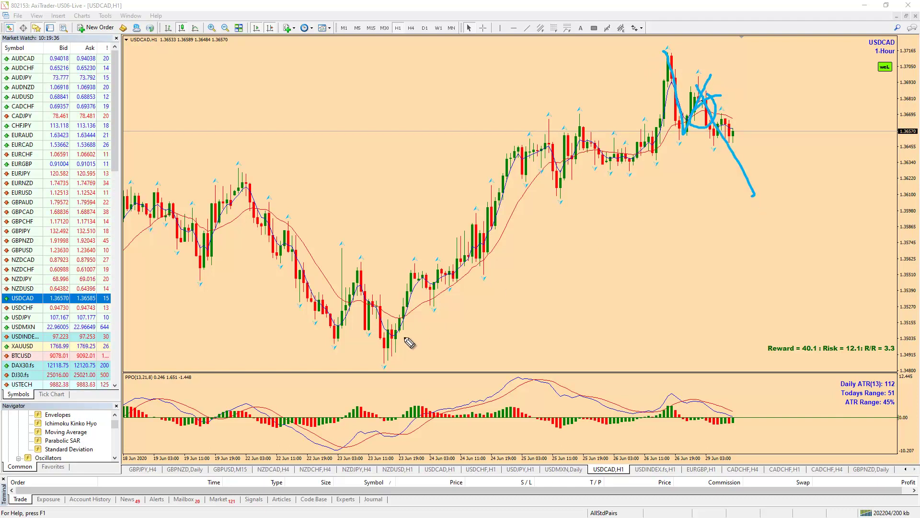
mouse_move(384, 364)
mouse_down()
mouse_move(416, 275)
mouse_move(462, 295)
mouse_move(576, 126)
mouse_move(632, 167)
mouse_move(669, 65)
mouse_move(709, 86)
mouse_move(743, 151)
mouse_move(758, 213)
mouse_move(769, 177)
mouse_move(765, 223)
mouse_up()
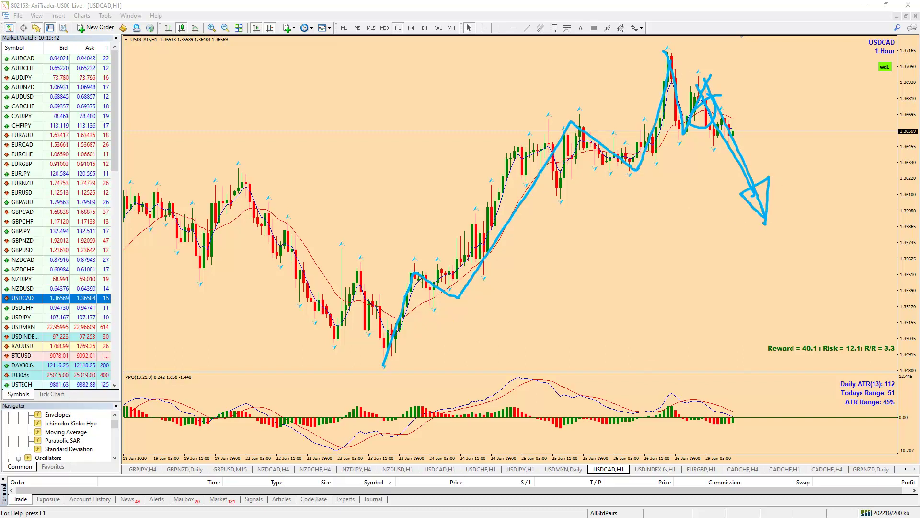
key(Escape)
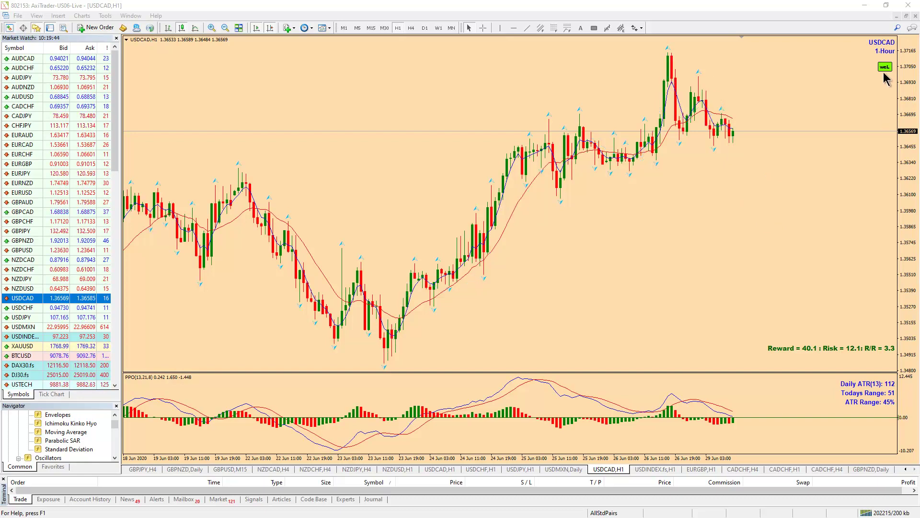
Step: Plot USDCAD wave target levels from the 1.3715 high, the 1.3651 low and the 1.3698 pullback high
click(670, 49)
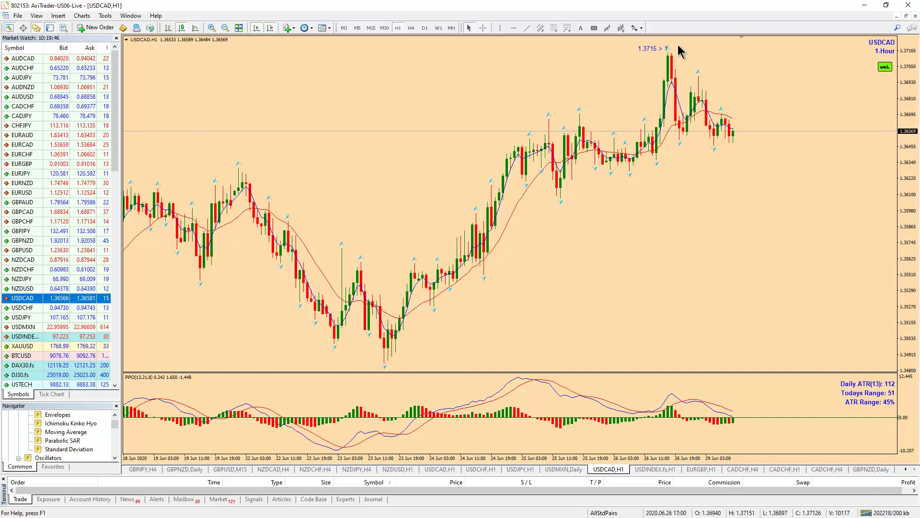
click(680, 144)
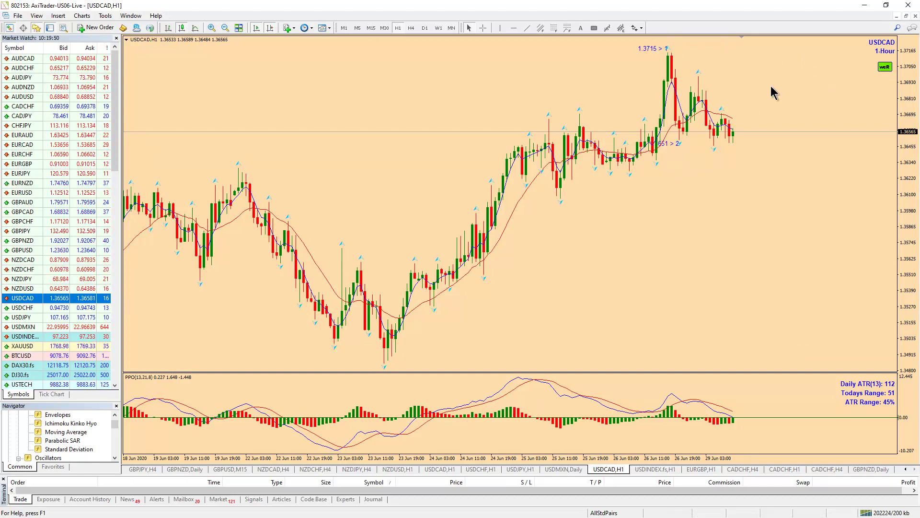
click(698, 73)
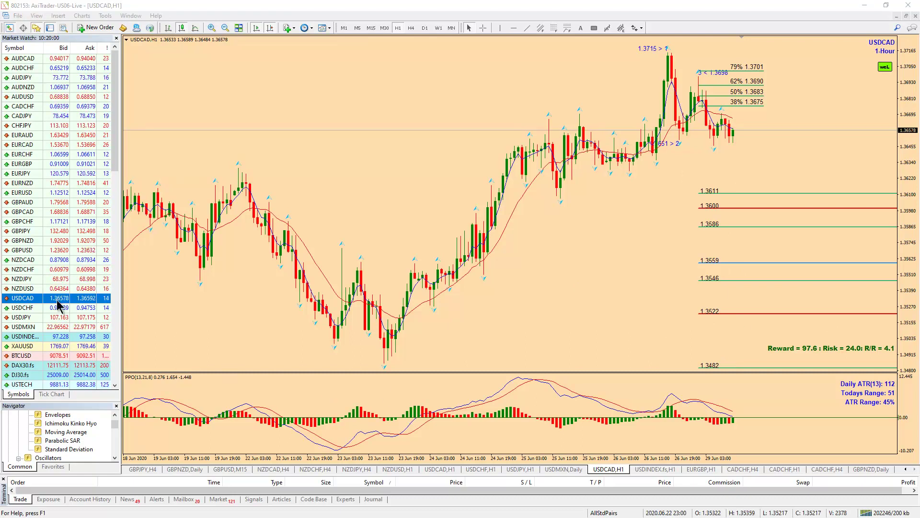
Step: Load USDCHF on the monthly timeframe, sketch the range boundaries since 2014 and a short line at the recent candles, and clear the ink
drag(14, 307, 560, 275)
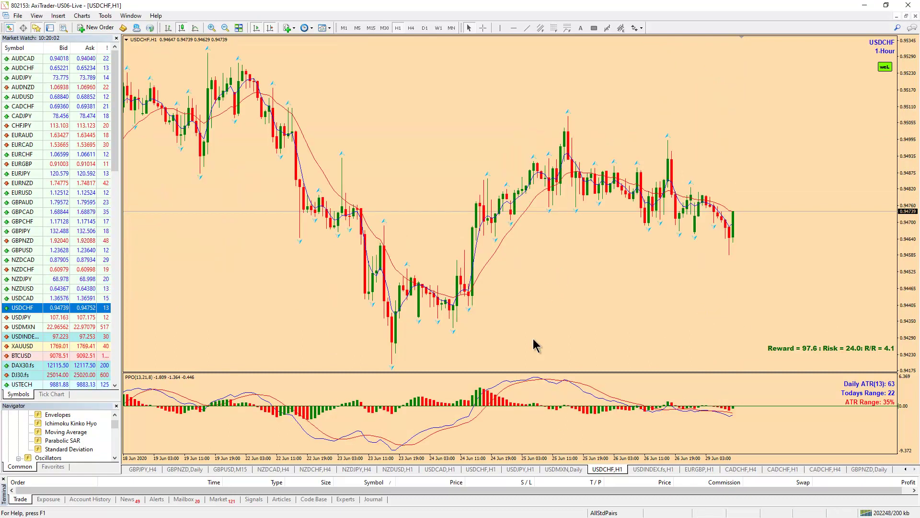
click(452, 28)
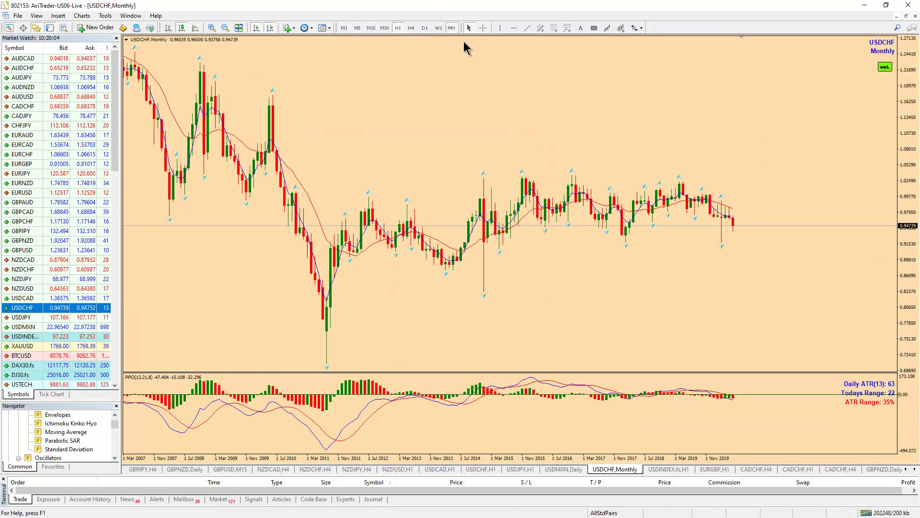
drag(496, 165, 778, 176)
drag(454, 249, 790, 250)
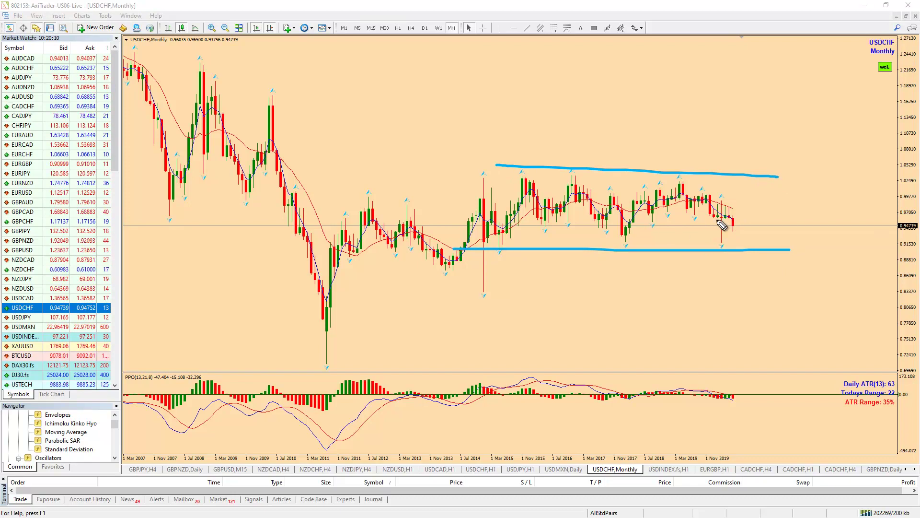
drag(725, 221, 764, 220)
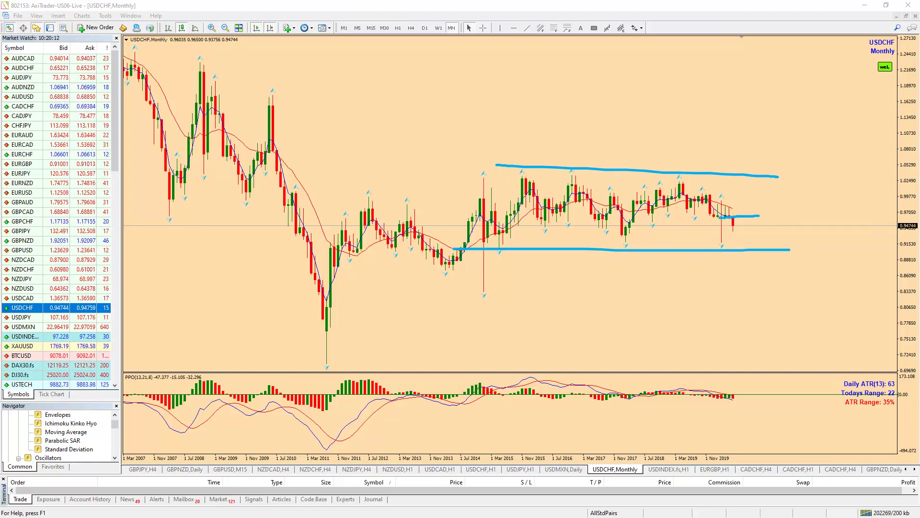
key(Escape)
Step: View USDCHF on weekly, daily and 4-hour, sketch the converging triangle from mid-June with an upward breakout, and clear the ink
click(439, 27)
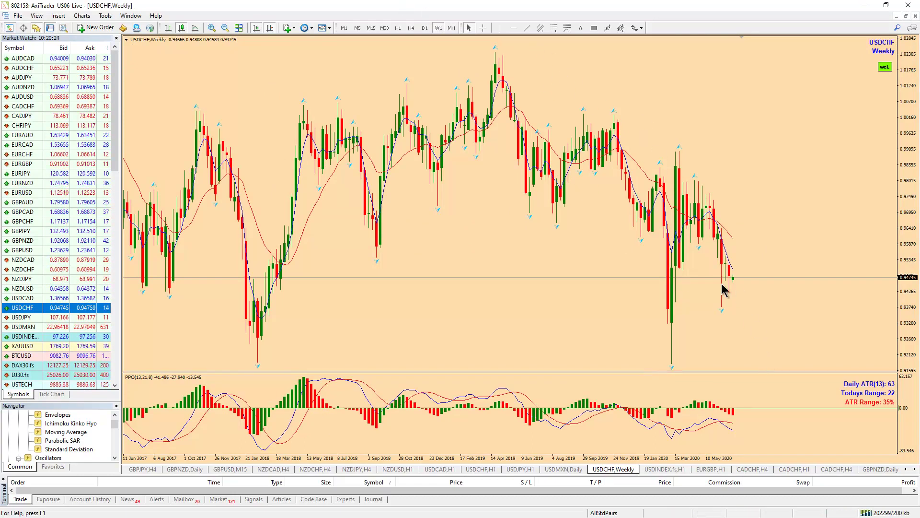
click(424, 28)
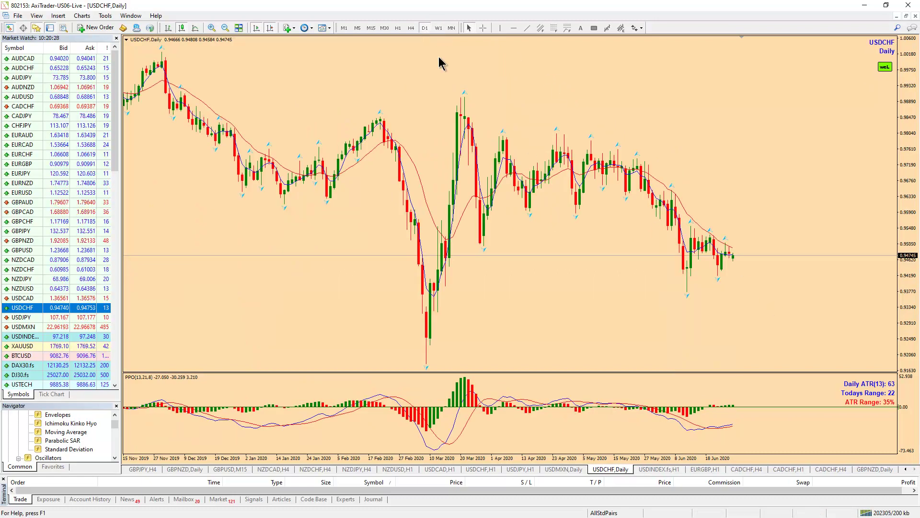
click(415, 28)
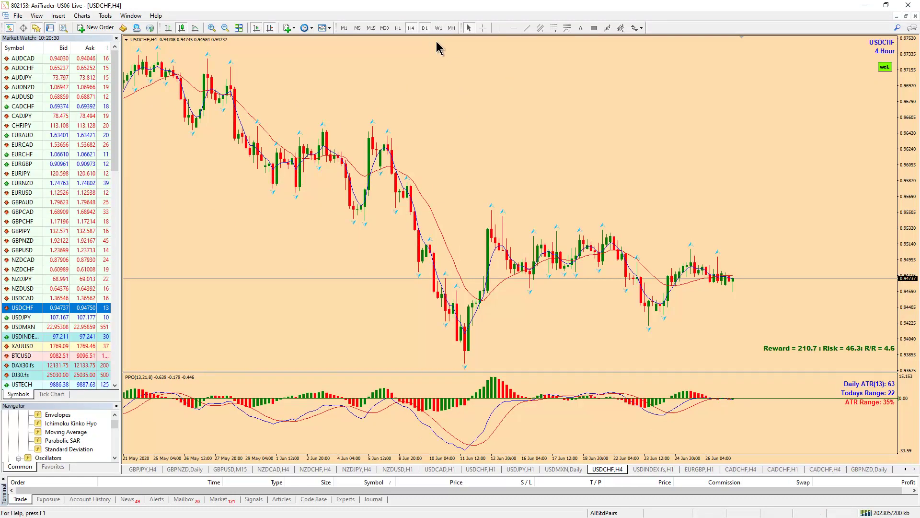
key(ctrl+shift+d)
drag(492, 206, 789, 268)
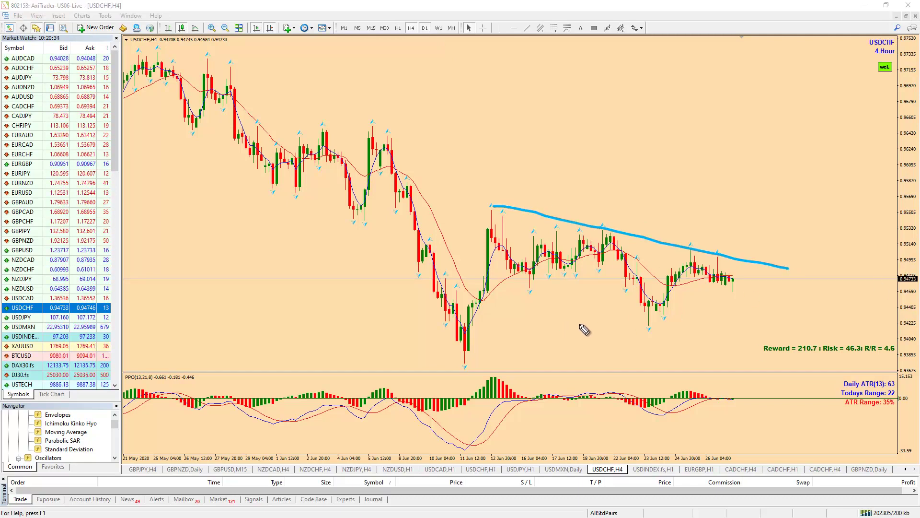
drag(494, 357, 833, 290)
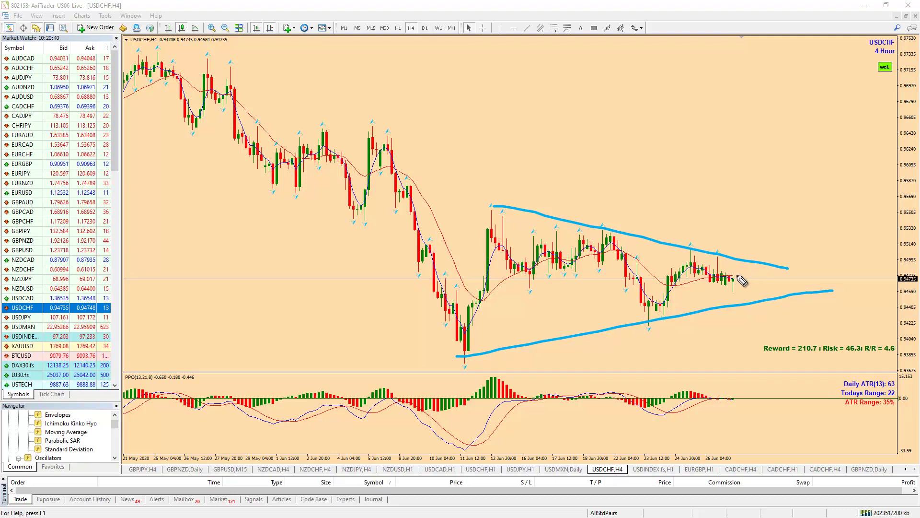
drag(738, 278, 757, 248)
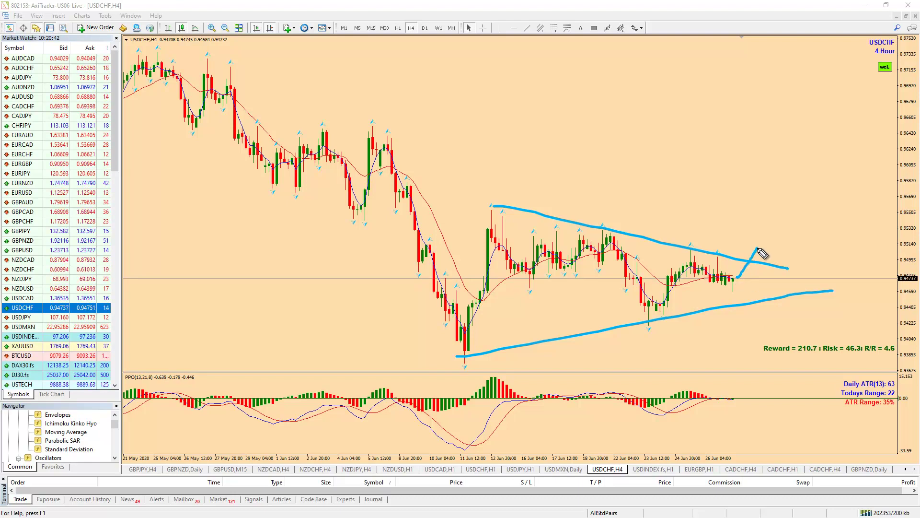
key(Escape)
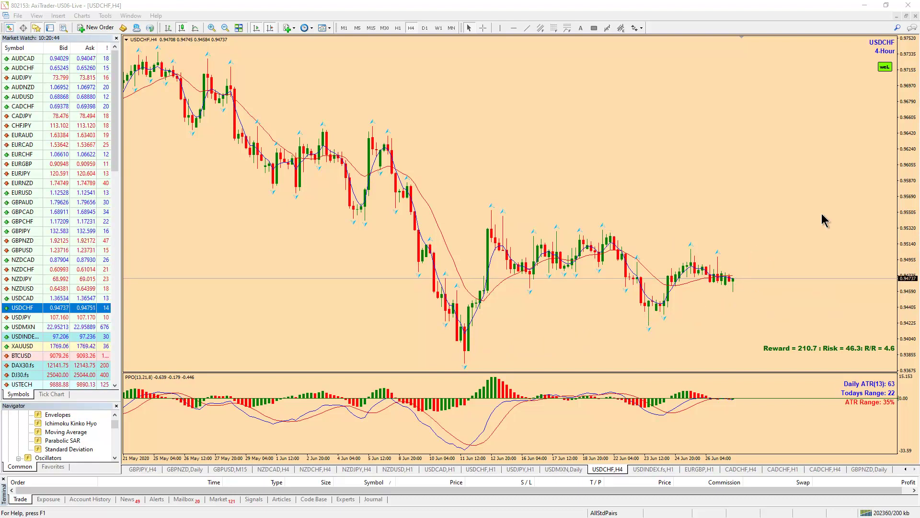
Step: View USDCHF on the 1-hour timeframe, sketch the rise, falling channel and projected rally to the horizontal resistance line, and clear the ink
click(398, 27)
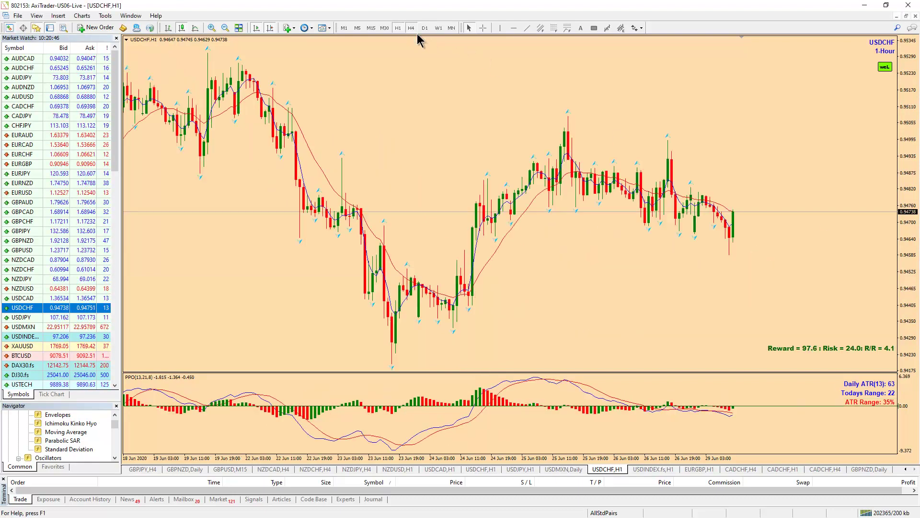
mouse_move(394, 362)
mouse_down()
mouse_move(454, 313)
mouse_move(568, 142)
mouse_move(742, 188)
mouse_up()
mouse_move(552, 198)
mouse_down()
mouse_move(762, 257)
mouse_move(797, 126)
mouse_up()
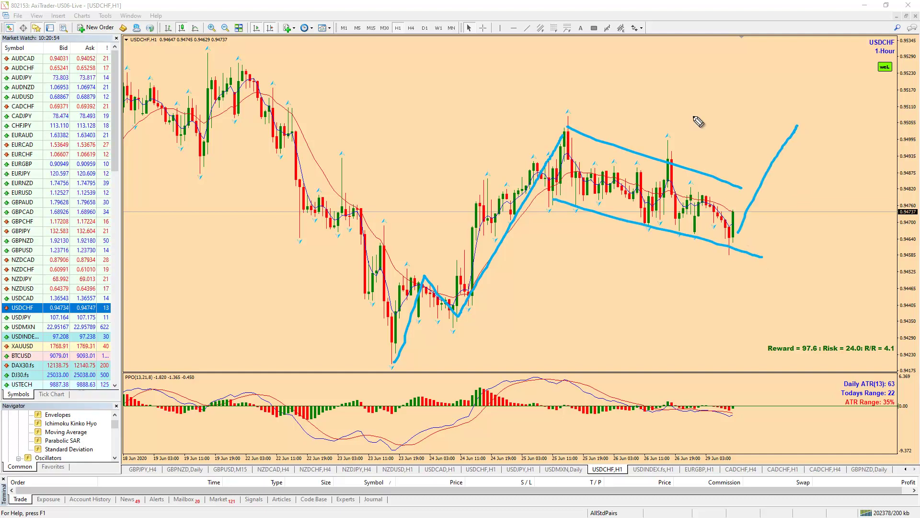
drag(238, 63, 827, 65)
drag(797, 127, 818, 75)
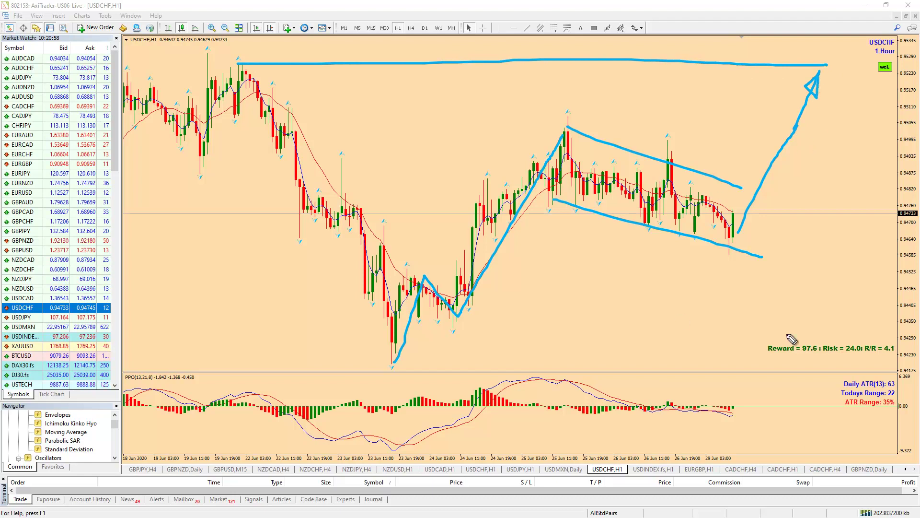
mouse_move(726, 248)
mouse_down()
mouse_move(759, 202)
mouse_move(790, 100)
mouse_up()
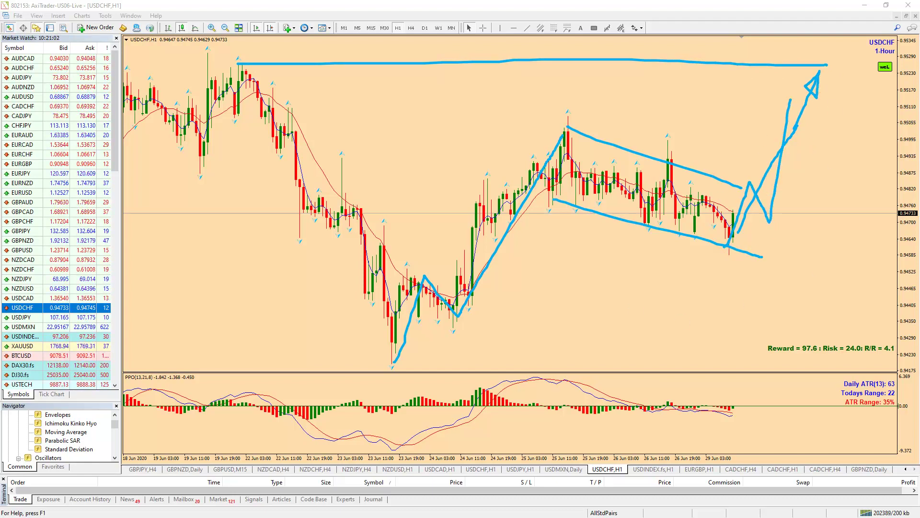
key(Escape)
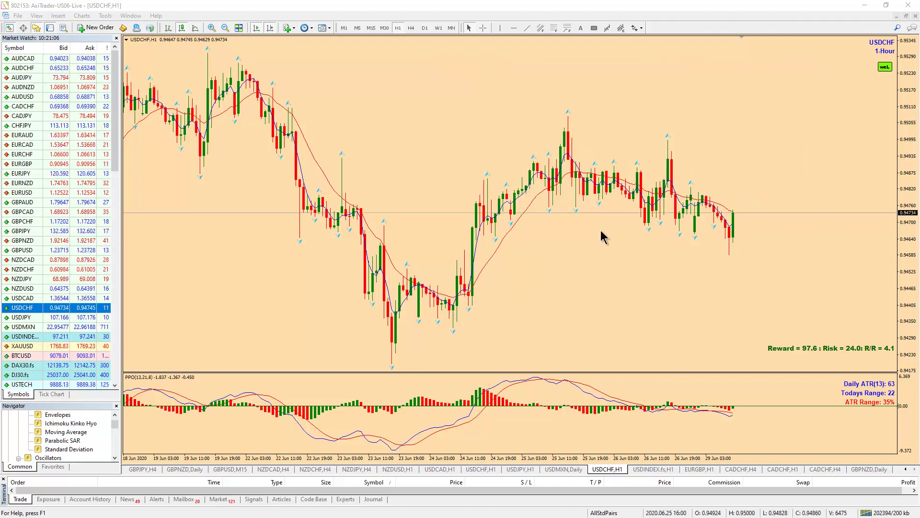
Step: Load USDJPY on the monthly timeframe, sketch the converging triangle formed since 2016, and clear the ink
drag(22, 317, 183, 284)
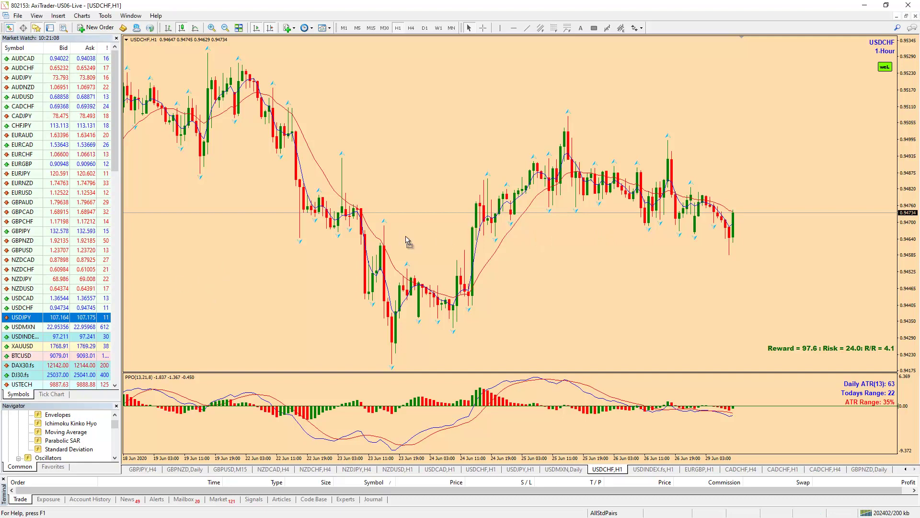
click(451, 27)
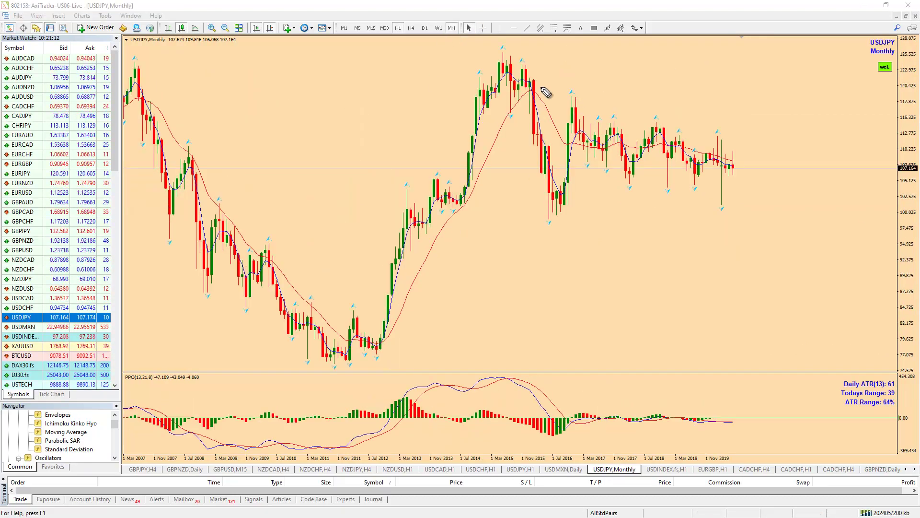
drag(568, 98, 795, 160)
drag(530, 218, 813, 193)
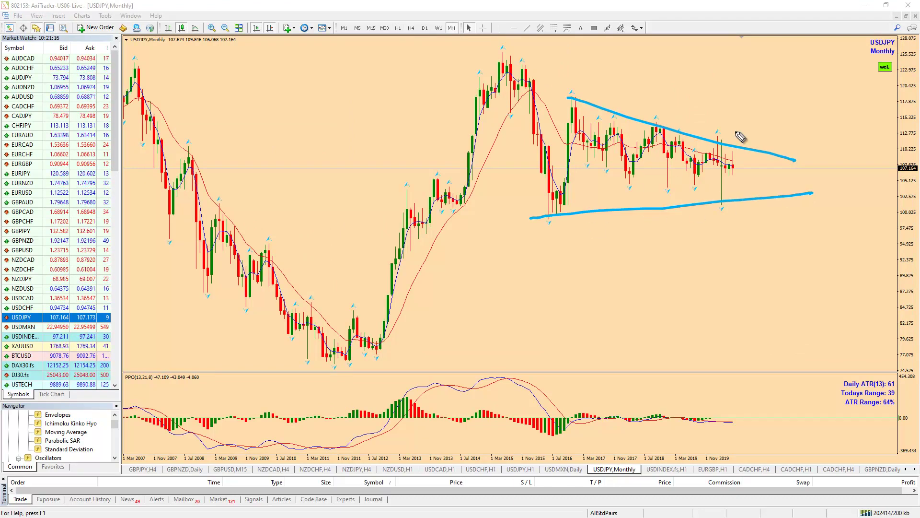
key(Escape)
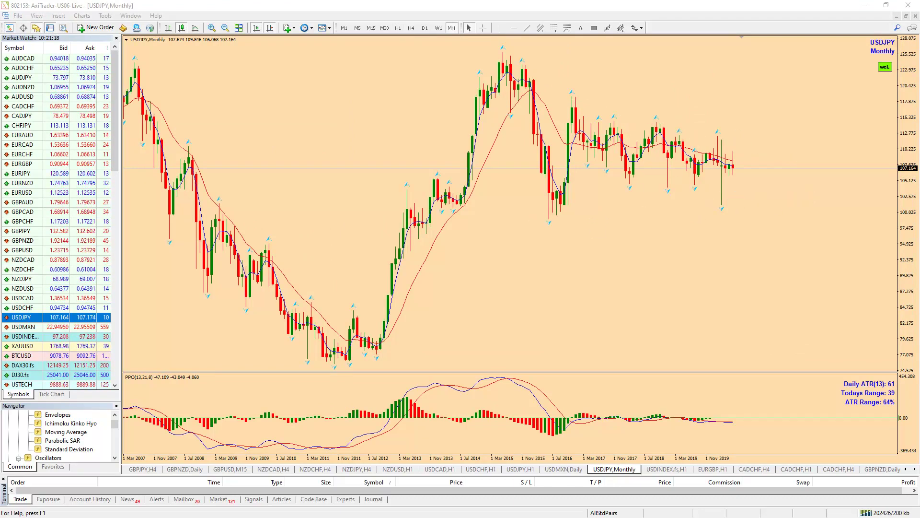
Step: On the USDJPY monthly history since 1996, sketch the falling boundaries from the 1998 high and the rising support since 2016, and clear the ink
drag(322, 99, 349, 129)
click(225, 28)
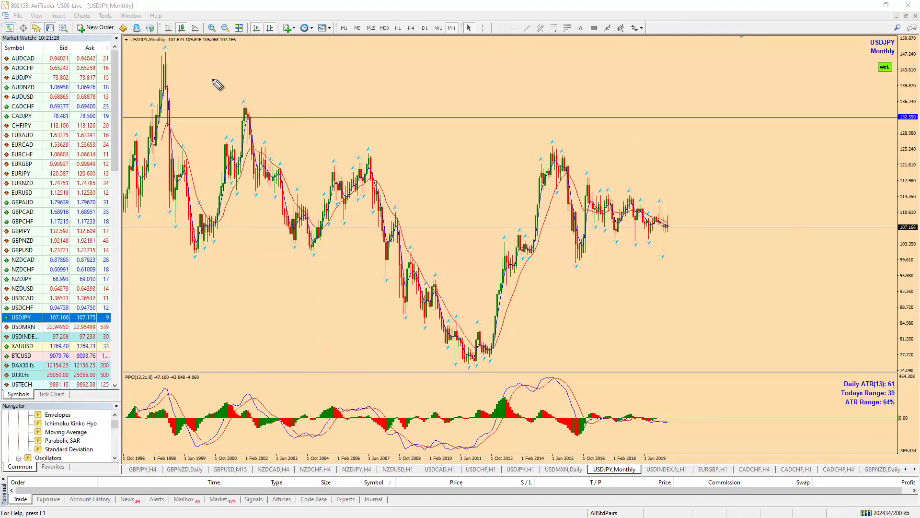
drag(159, 56, 734, 216)
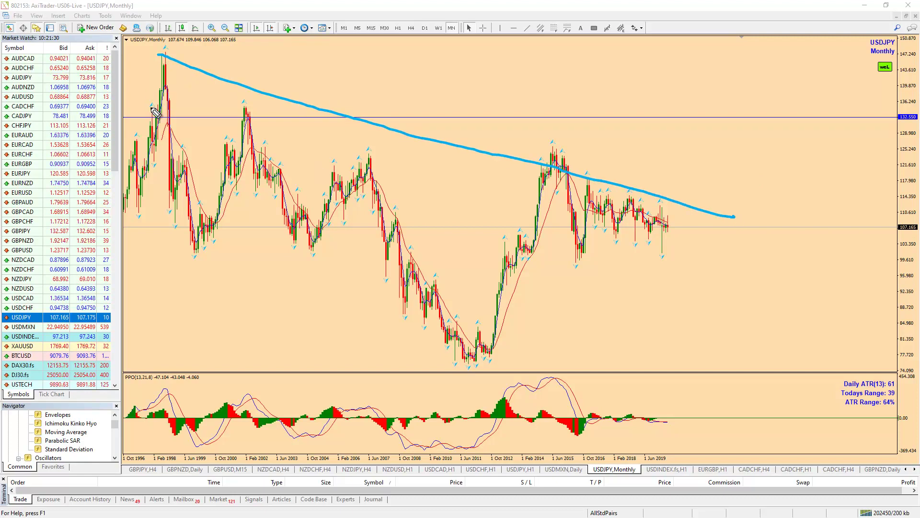
mouse_move(143, 225)
mouse_down()
mouse_move(376, 262)
mouse_move(357, 225)
mouse_up()
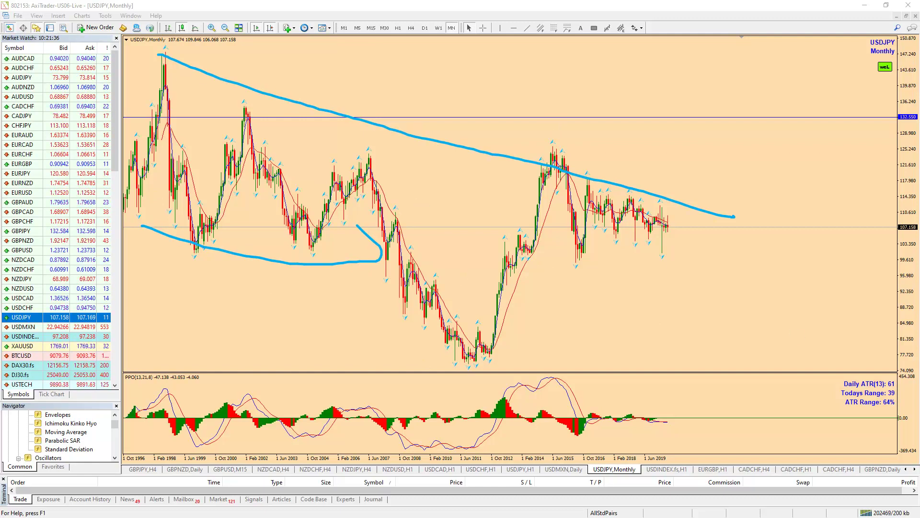
key(Escape)
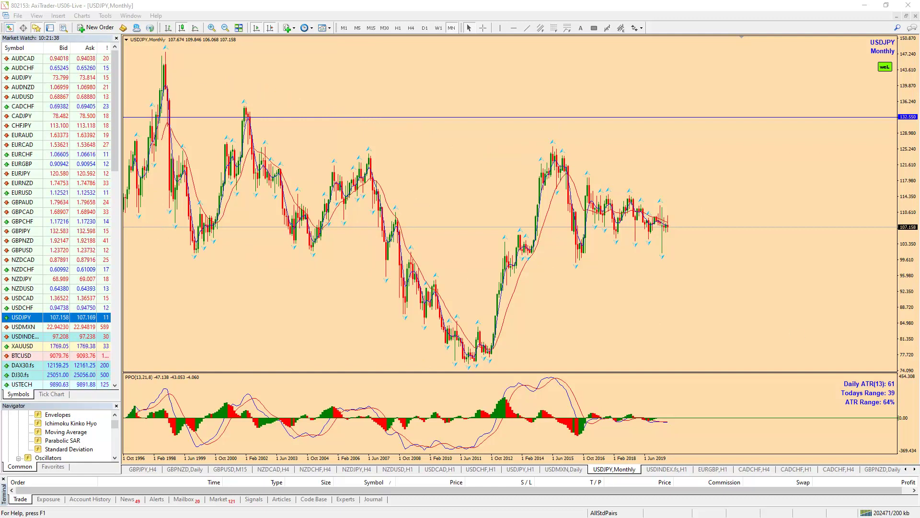
mouse_move(156, 53)
mouse_down()
mouse_move(512, 147)
mouse_move(744, 220)
mouse_up()
mouse_move(158, 234)
mouse_down()
mouse_move(463, 369)
mouse_move(491, 360)
mouse_up()
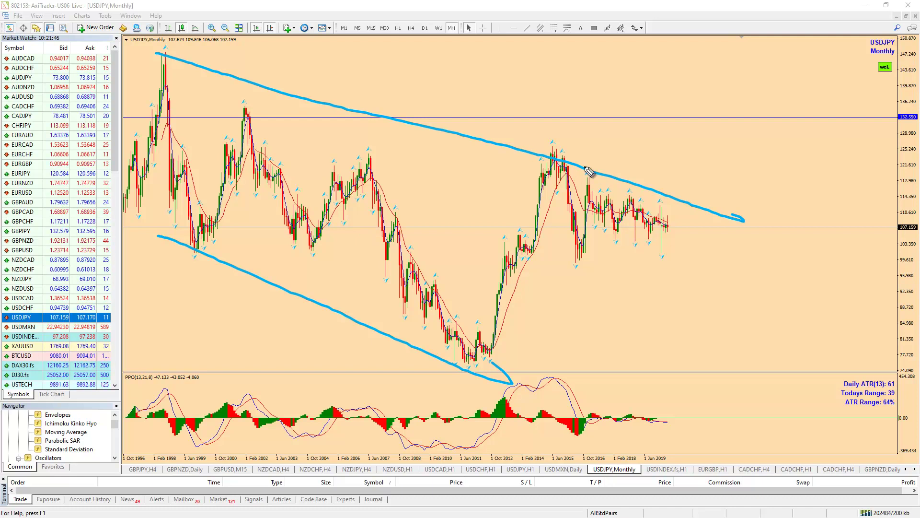
drag(554, 265, 746, 249)
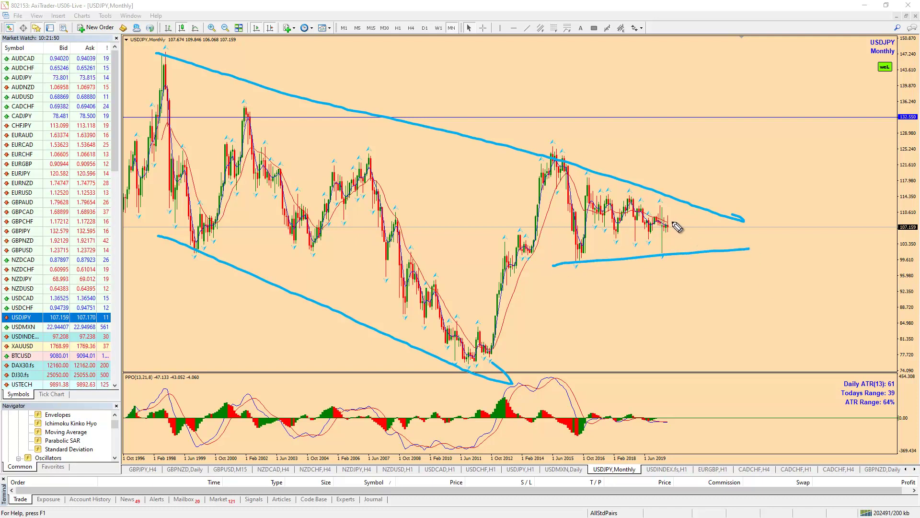
key(Escape)
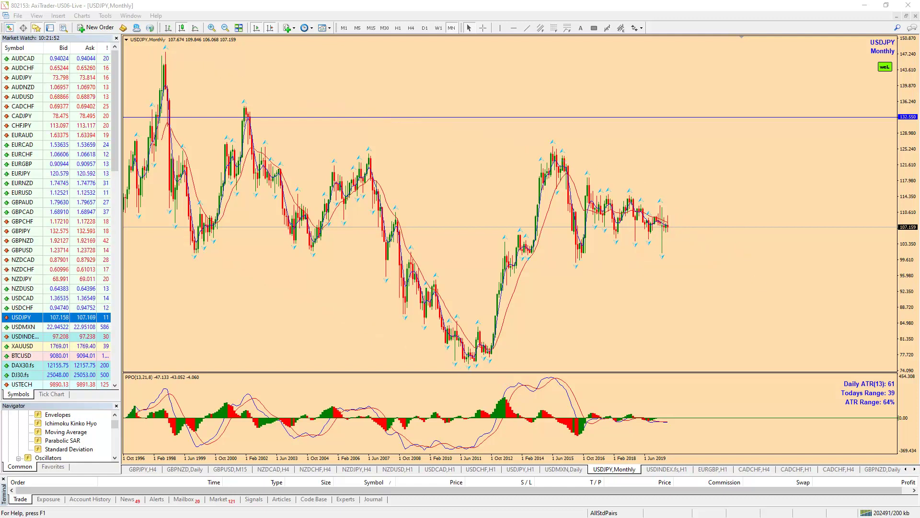
Step: View USDJPY on weekly, sketch the falling channel from late 2016, the descending line from the 2015 high and a projected drop, and clear the ink
click(439, 28)
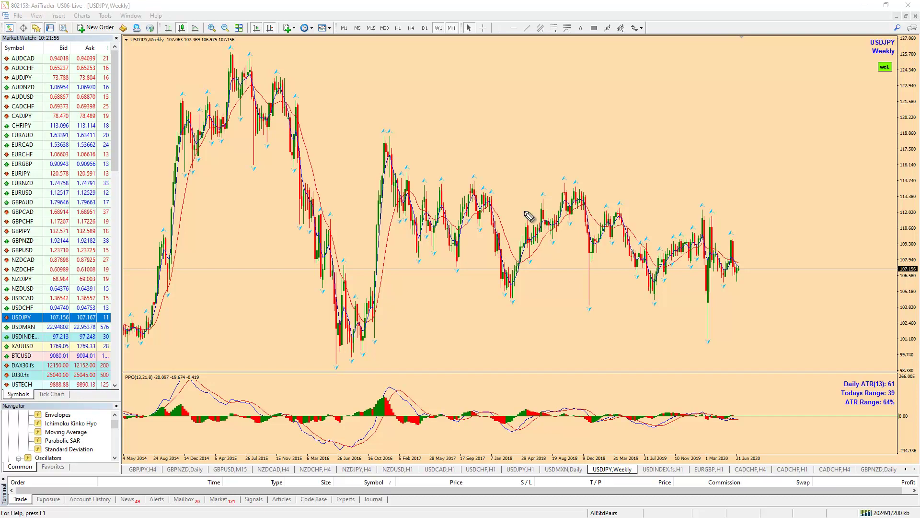
drag(381, 138, 814, 232)
drag(447, 295, 797, 336)
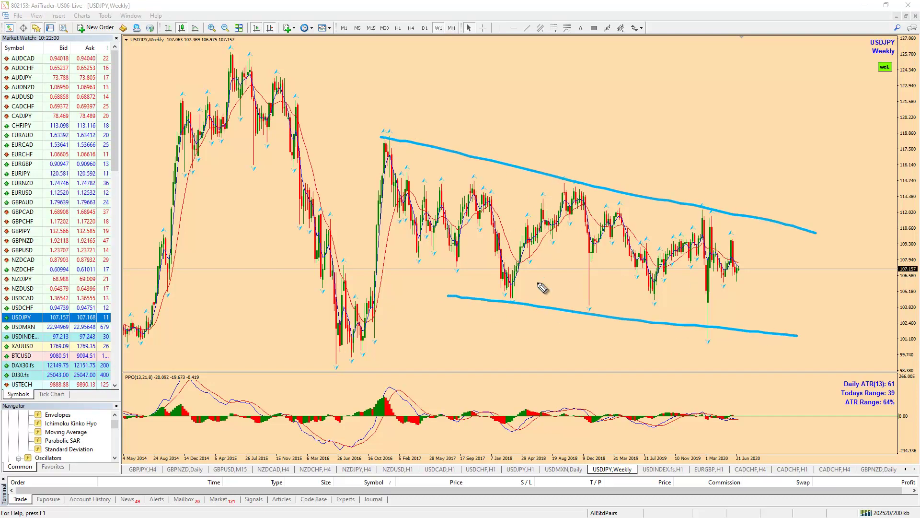
drag(727, 270, 777, 281)
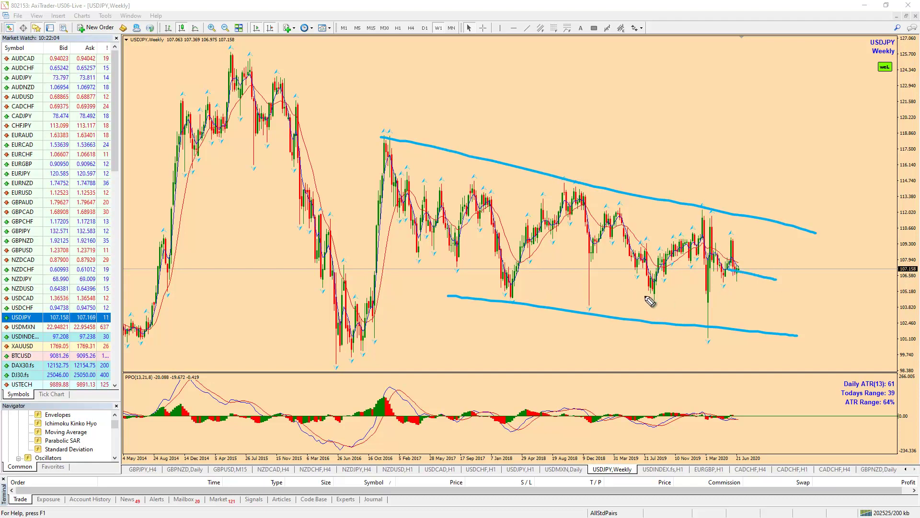
drag(215, 41, 807, 242)
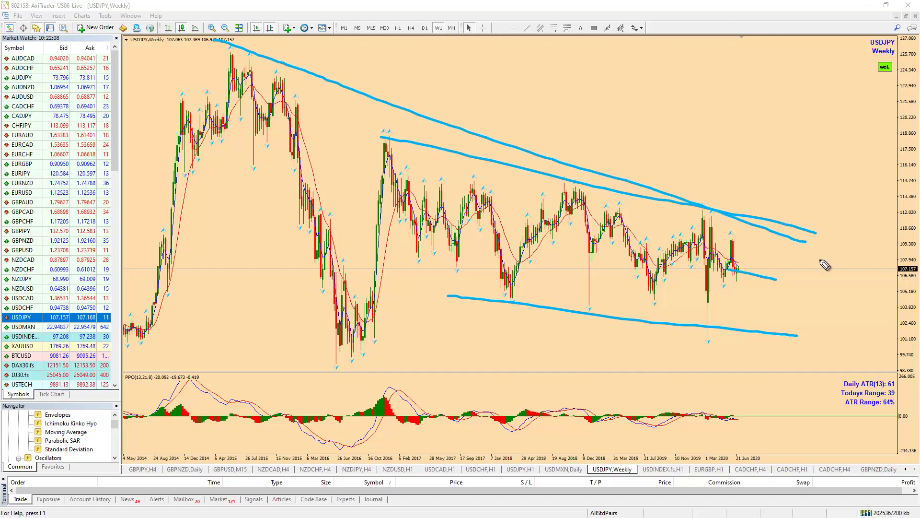
drag(742, 278, 761, 334)
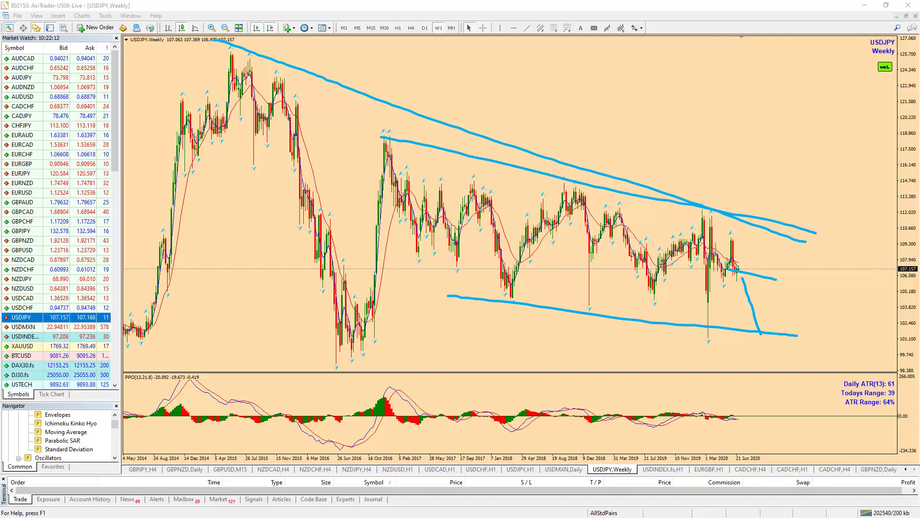
key(Escape)
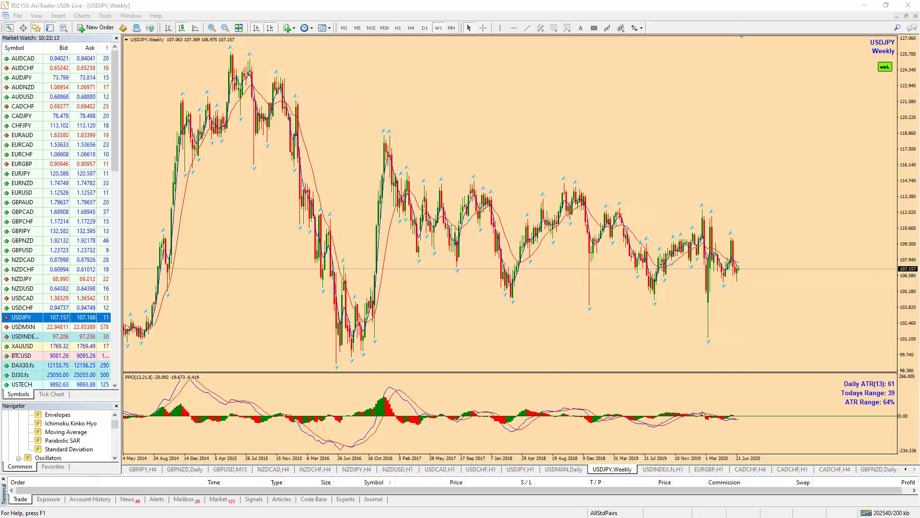
Step: View USDJPY on the daily timeframe, sketch the triangle converging from the February high and March lows, and clear the ink
click(424, 28)
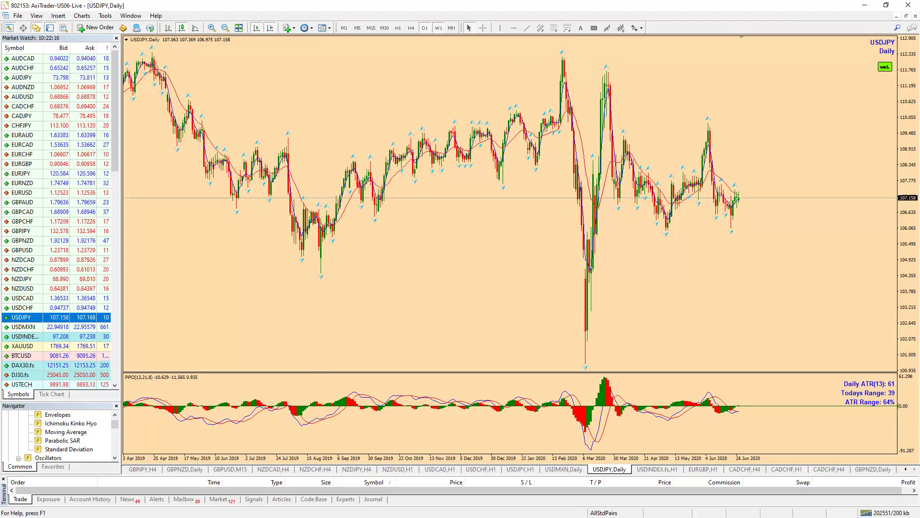
drag(548, 50, 819, 168)
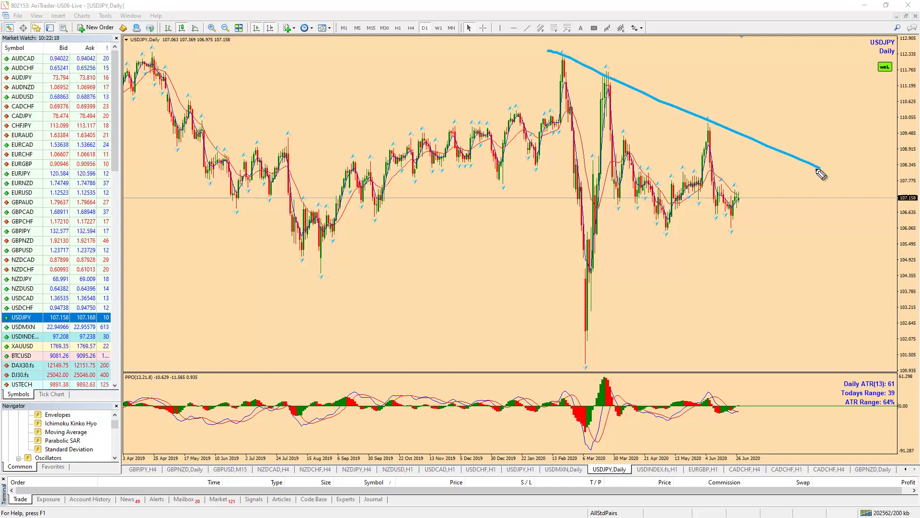
drag(587, 260, 846, 215)
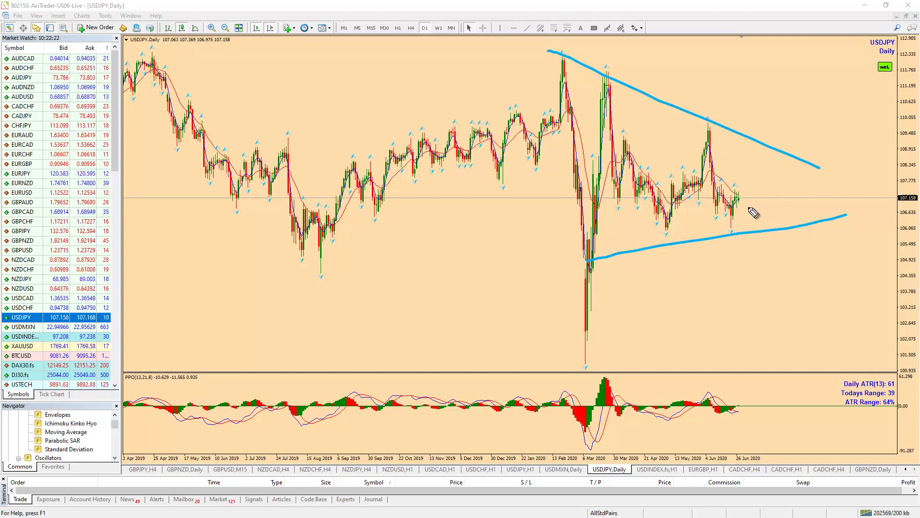
key(Escape)
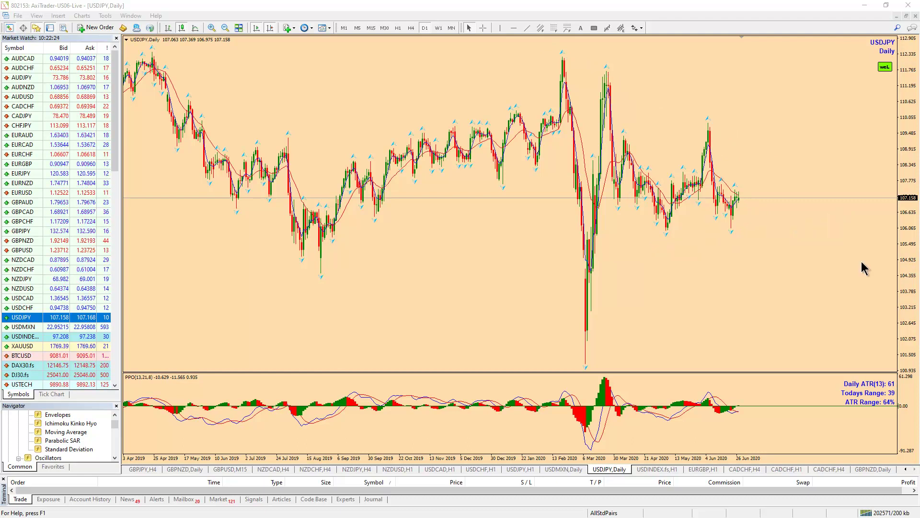
Step: On the enlarged USDJPY daily chart, sketch the decline from the early June high with its projected continuation lower, and clear the ink
click(212, 27)
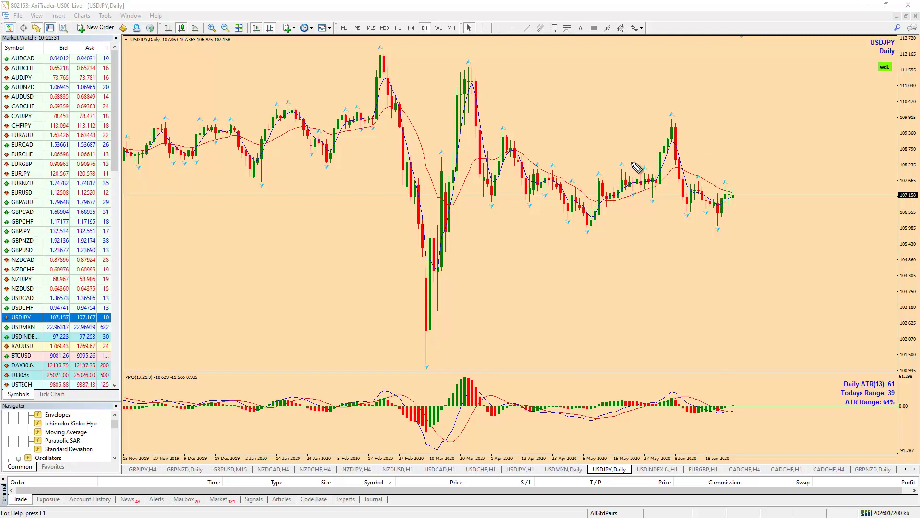
drag(666, 128, 709, 211)
mouse_move(668, 126)
mouse_down()
mouse_move(681, 188)
mouse_move(709, 181)
mouse_move(732, 198)
mouse_move(751, 244)
mouse_up()
mouse_move(766, 282)
mouse_down()
mouse_move(750, 261)
mouse_move(766, 258)
mouse_move(765, 283)
mouse_up()
key(e)
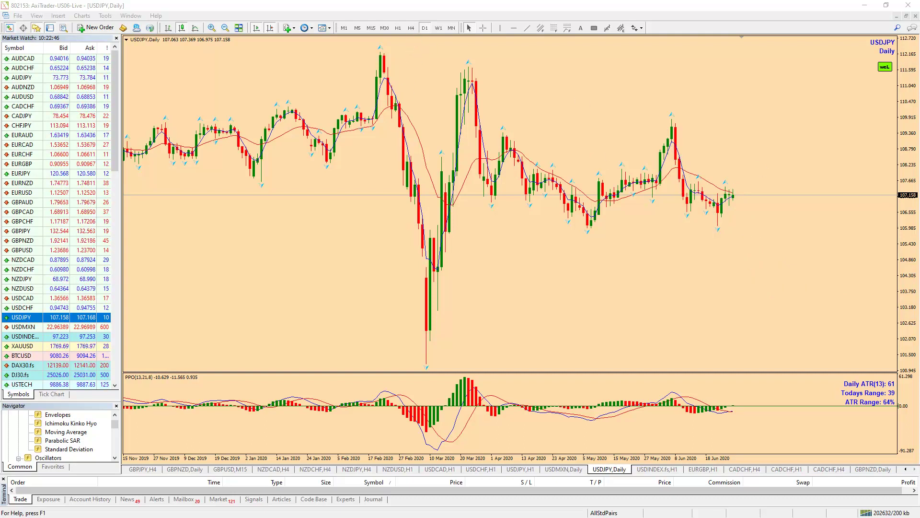
Step: View USDJPY on 4-hour, sketch the resistance and falling support lines, the recent rise and the projected top with a downward arrow, and clear the ink
click(412, 27)
drag(488, 234, 809, 246)
drag(449, 322, 696, 393)
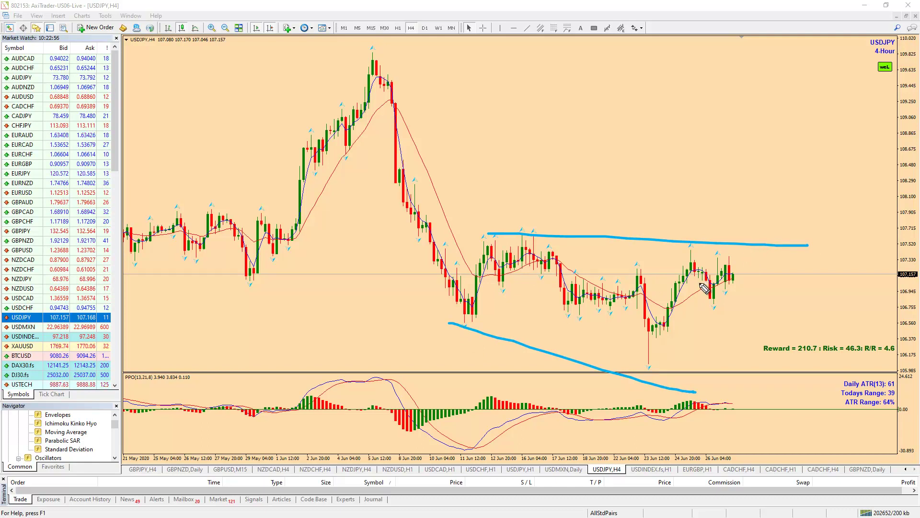
mouse_move(647, 372)
mouse_down()
mouse_move(654, 314)
mouse_move(695, 266)
mouse_up()
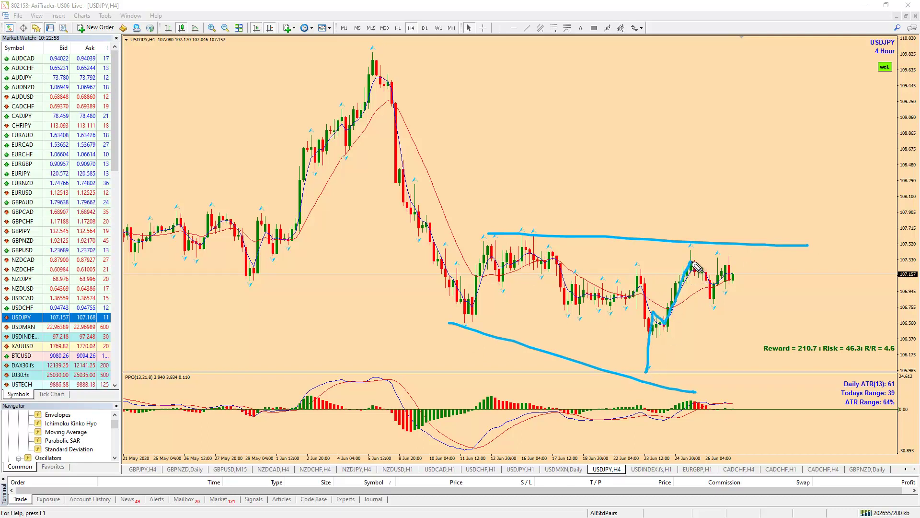
drag(725, 303, 753, 245)
mouse_move(470, 241)
mouse_down()
mouse_move(813, 233)
mouse_move(751, 238)
mouse_move(770, 269)
mouse_move(786, 246)
mouse_move(815, 336)
mouse_move(816, 315)
mouse_move(816, 341)
mouse_up()
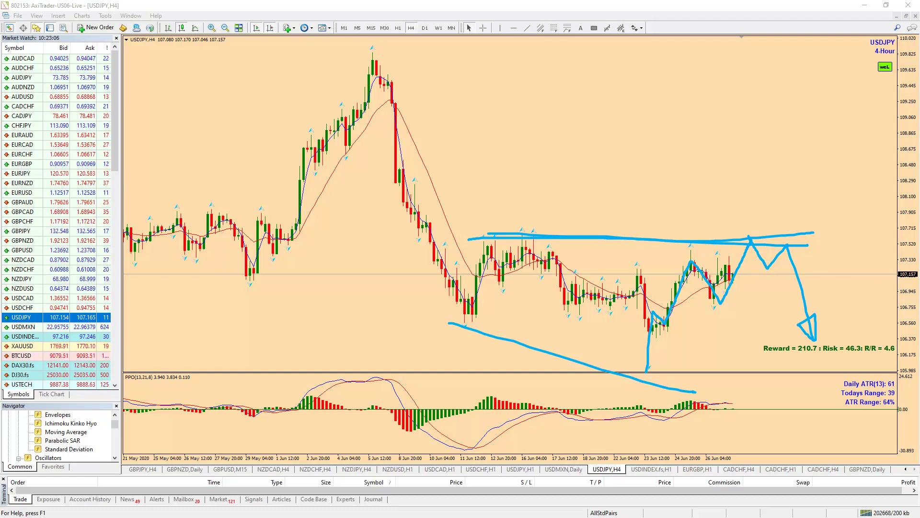
key(Escape)
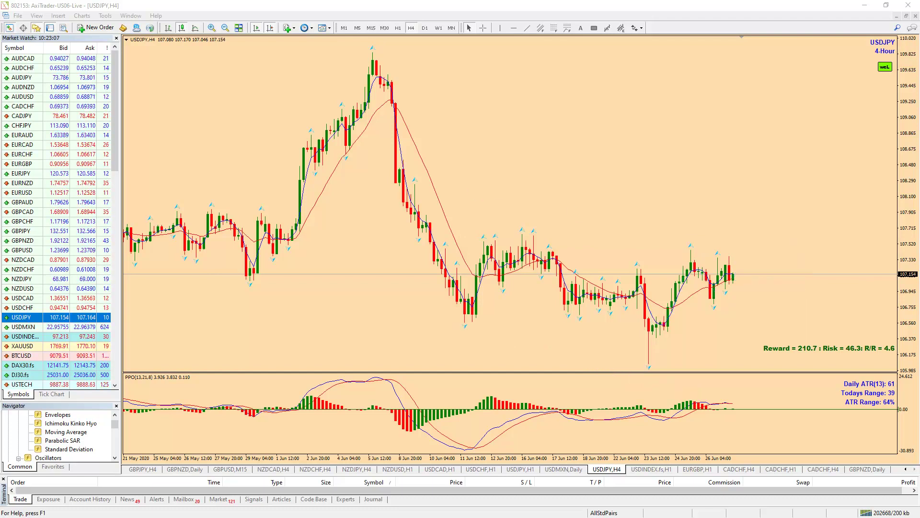
Step: View USDJPY on 1-hour, sketch the wave path, circle the recent candles, mark the projected rally to resistance and reversal, and clear the ink
click(398, 28)
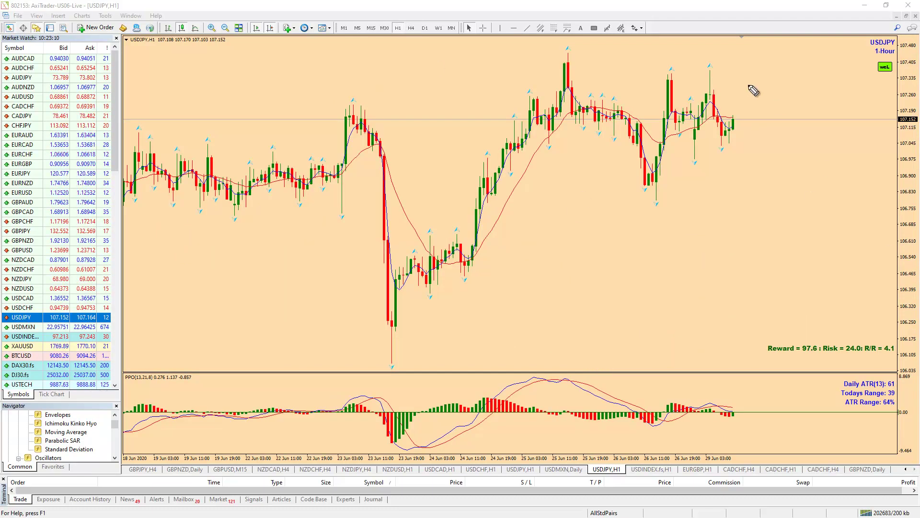
mouse_move(391, 367)
mouse_down()
mouse_move(433, 267)
mouse_move(461, 268)
mouse_move(479, 232)
mouse_move(623, 149)
mouse_move(646, 192)
mouse_move(727, 35)
mouse_up()
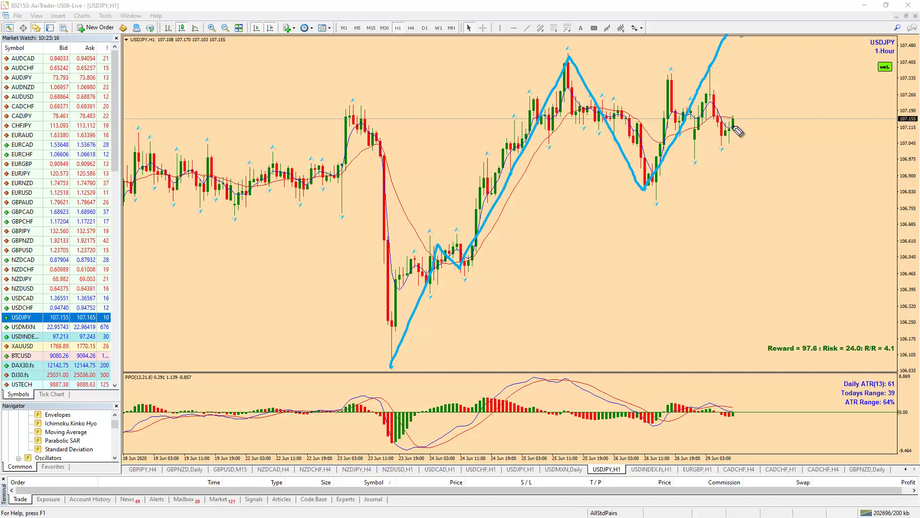
mouse_move(742, 98)
mouse_down()
mouse_move(693, 118)
mouse_move(749, 97)
mouse_up()
mouse_move(729, 137)
mouse_down()
mouse_move(763, 58)
mouse_move(785, 77)
mouse_move(781, 46)
mouse_up()
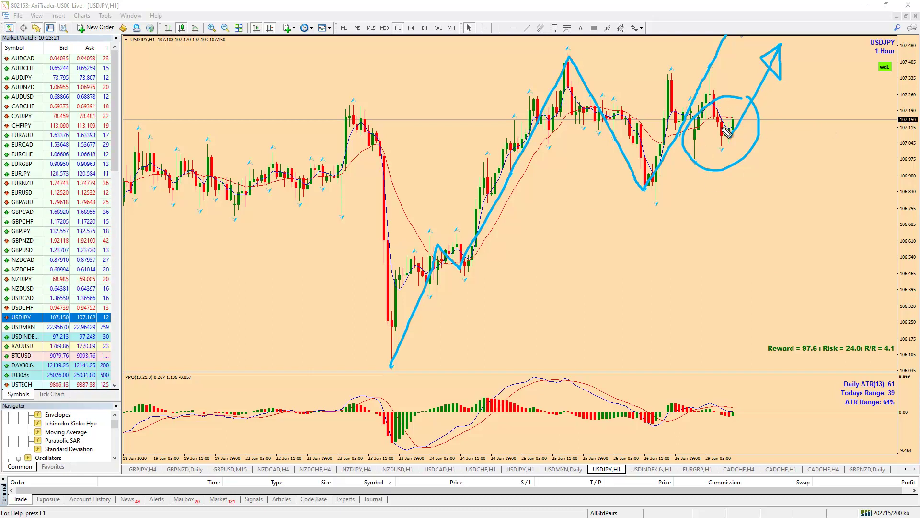
drag(542, 62, 865, 56)
mouse_move(765, 70)
mouse_down()
mouse_move(815, 242)
mouse_move(795, 214)
mouse_move(816, 247)
mouse_up()
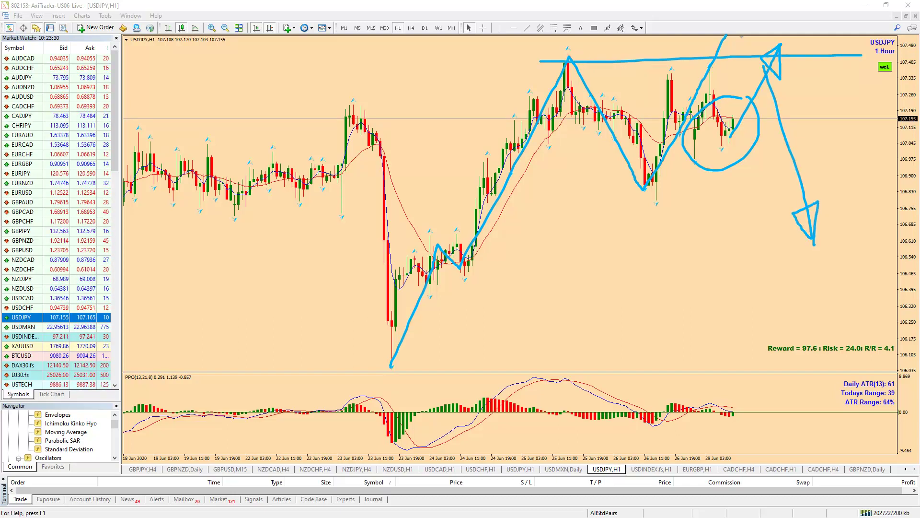
key(Escape)
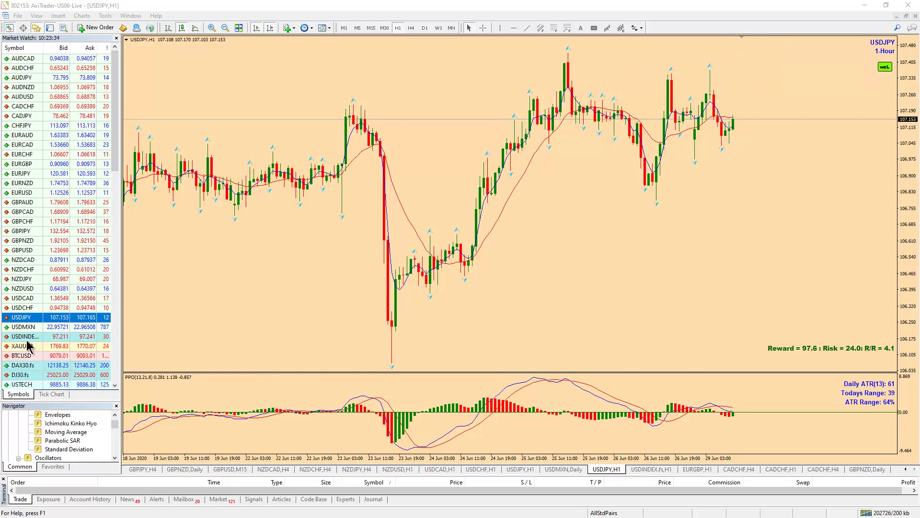
Step: Load XAUUSD into the chart on monthly, sketch the resistance zone extending from the 2011–2012 highs to current price, and clear the ink
drag(24, 347, 387, 266)
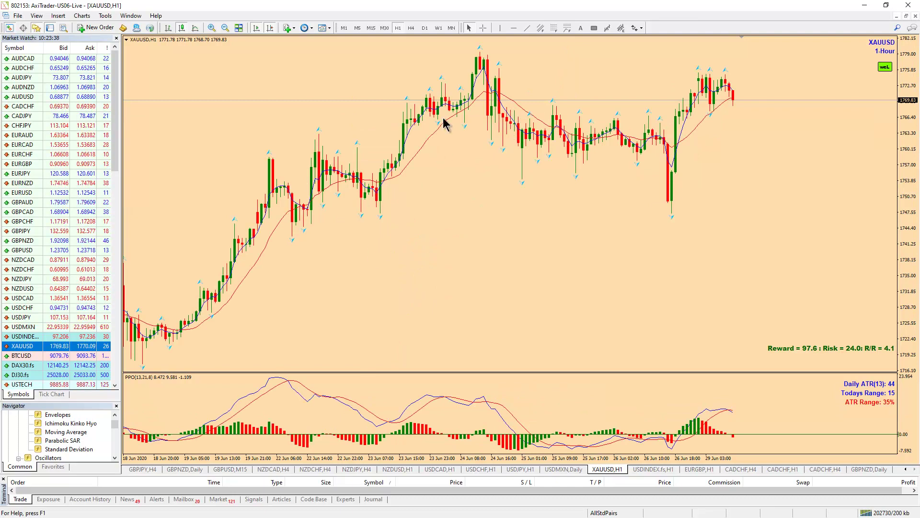
click(451, 28)
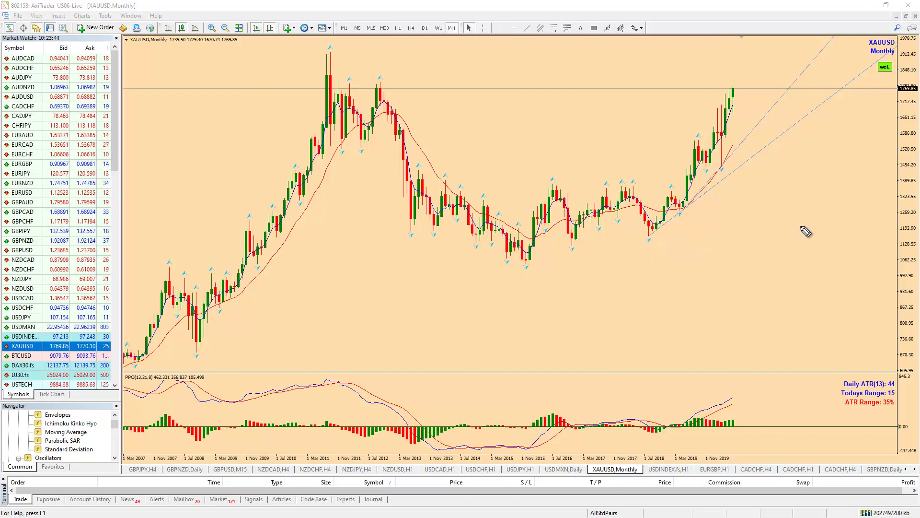
drag(326, 87, 789, 90)
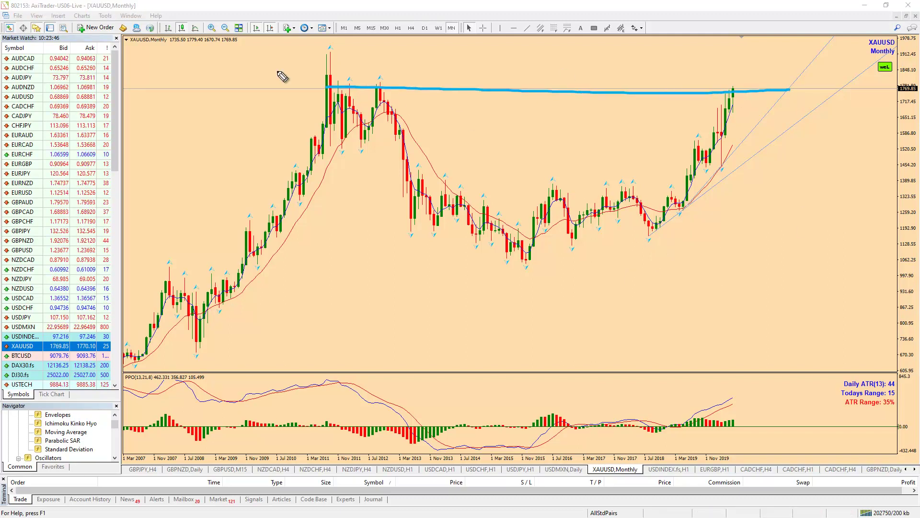
mouse_move(327, 52)
mouse_down()
mouse_move(793, 56)
mouse_move(798, 94)
mouse_move(782, 95)
mouse_move(737, 67)
mouse_move(739, 58)
mouse_up()
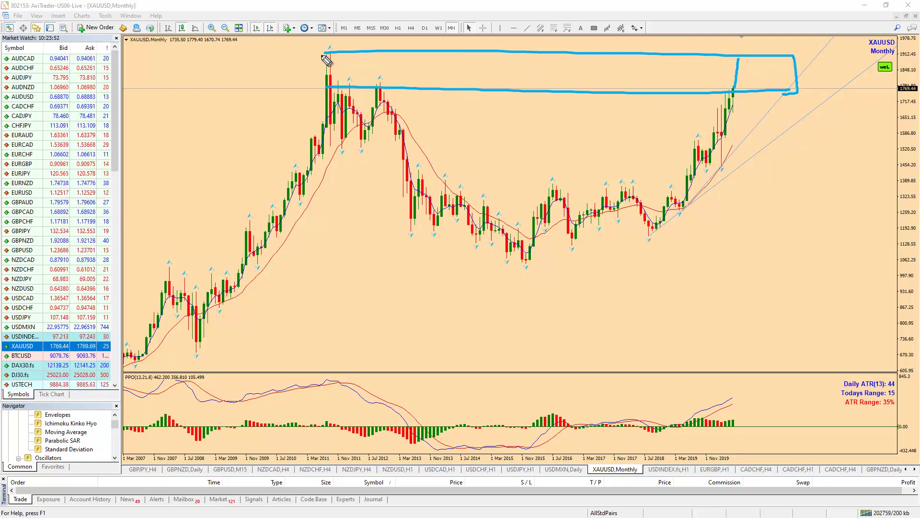
key(Escape)
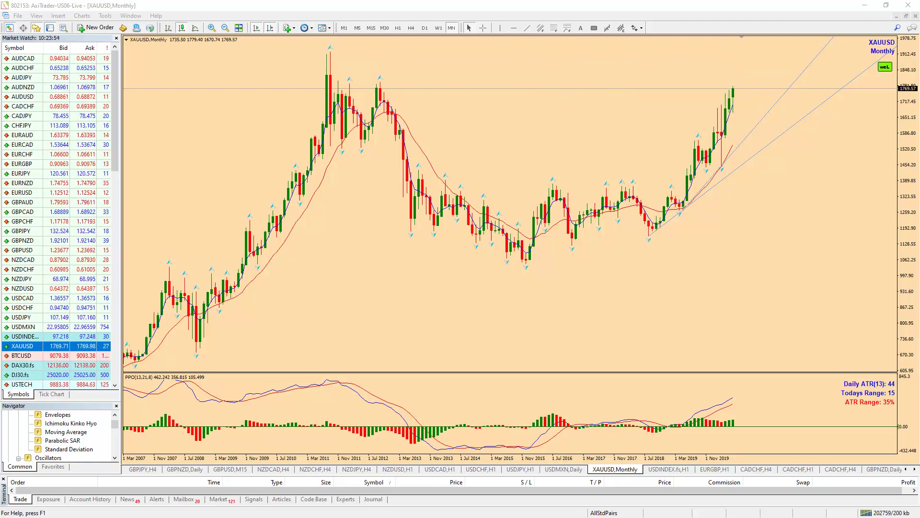
Step: Review XAUUSD on the weekly, daily and 4-hour timeframes
click(439, 28)
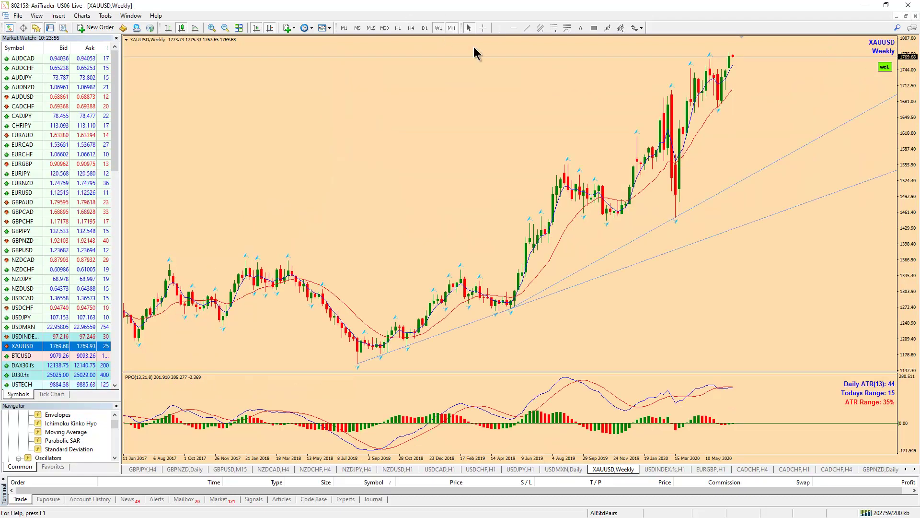
click(425, 28)
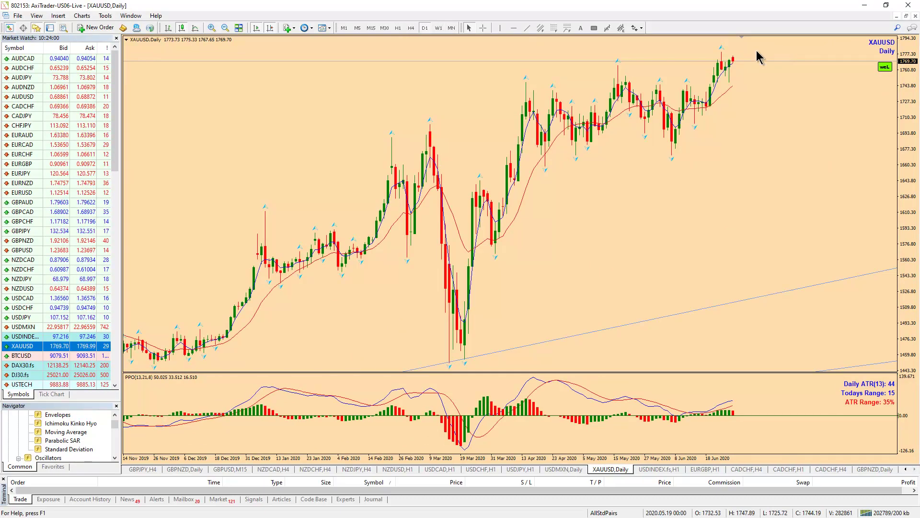
click(411, 28)
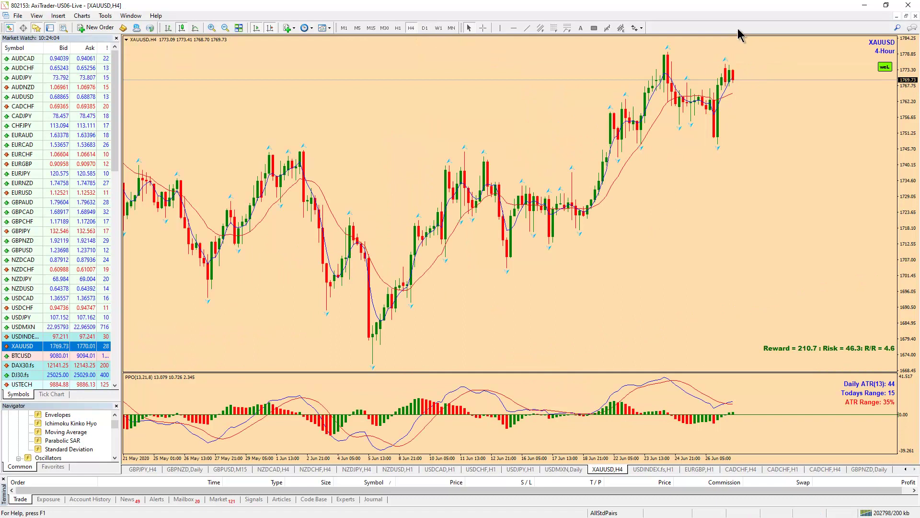
Step: View XAUUSD on 1-hour and sketch a direct rally arrow, plus the rise from the 26 June low with a circled pullback and renewed rally
click(399, 28)
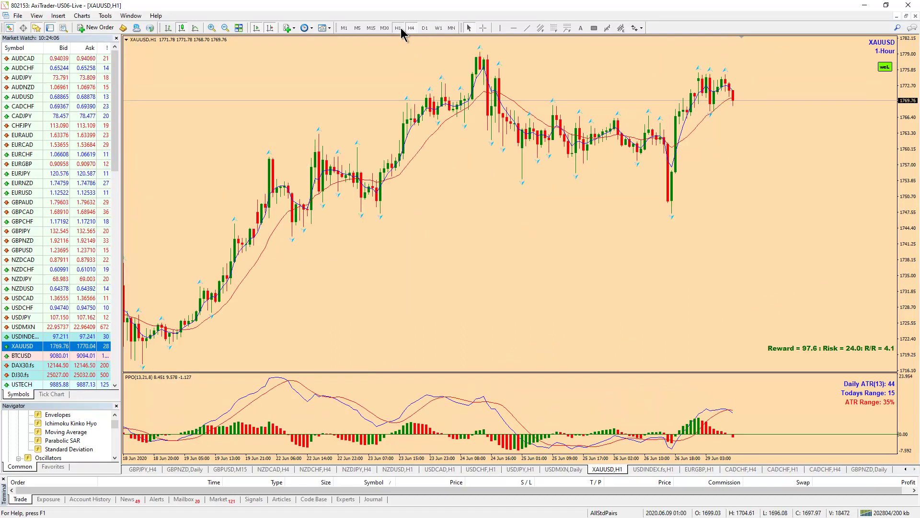
key(ctrl+shift+d)
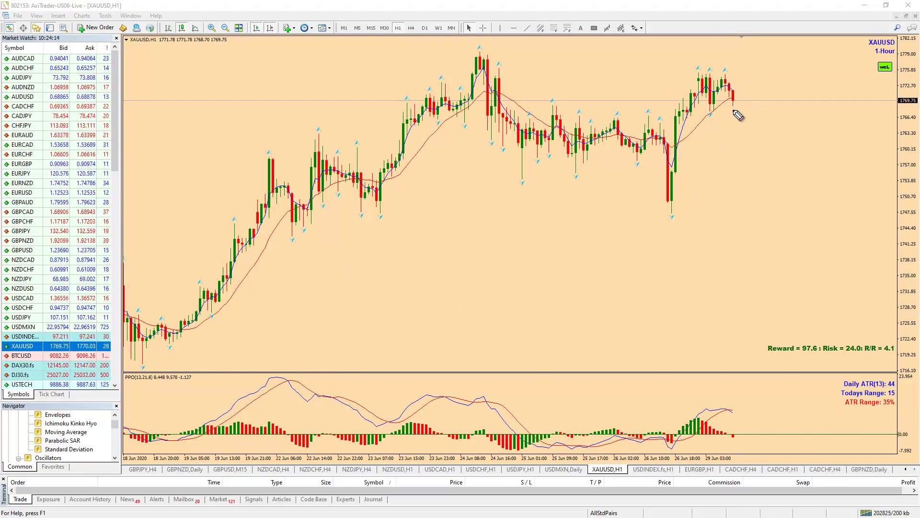
mouse_move(738, 106)
mouse_down()
mouse_move(779, 38)
mouse_move(784, 50)
mouse_up()
drag(735, 106, 741, 148)
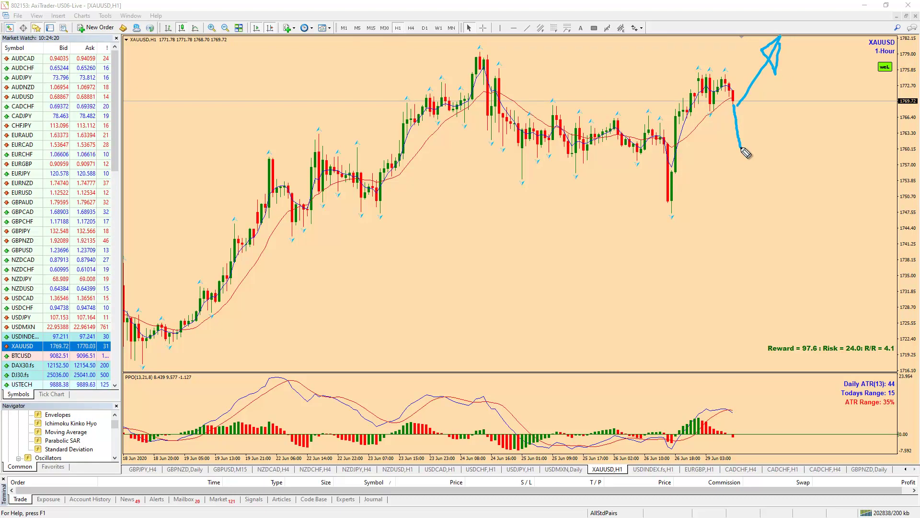
mouse_move(667, 211)
mouse_down()
mouse_move(704, 78)
mouse_move(743, 148)
mouse_move(755, 138)
mouse_move(746, 162)
mouse_move(782, 27)
mouse_up()
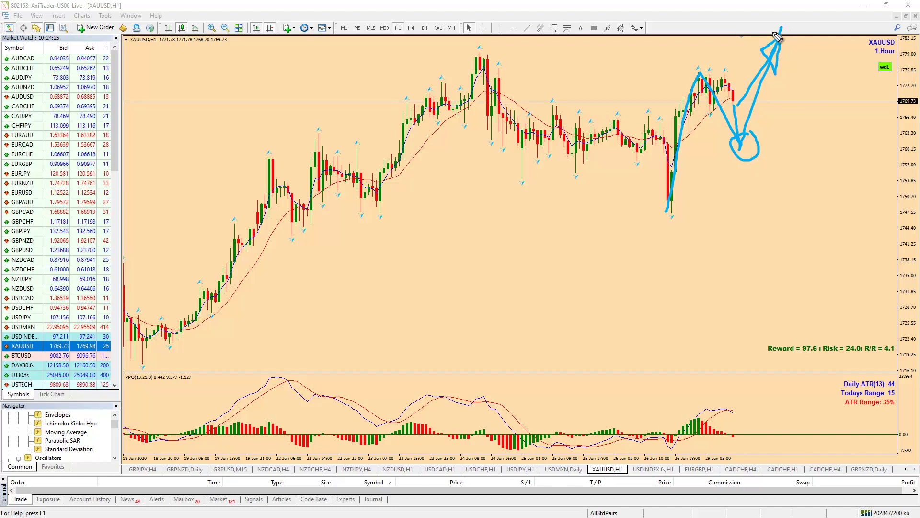